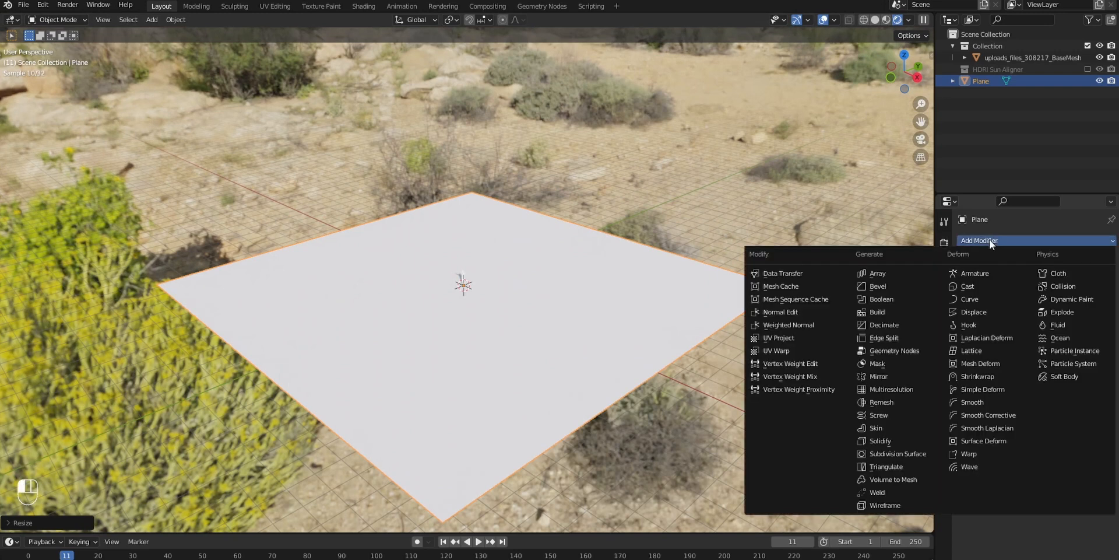
- Add a Subdivision Surface modifier to the plane and enable Adaptive Subdivision
left_click(894, 453)
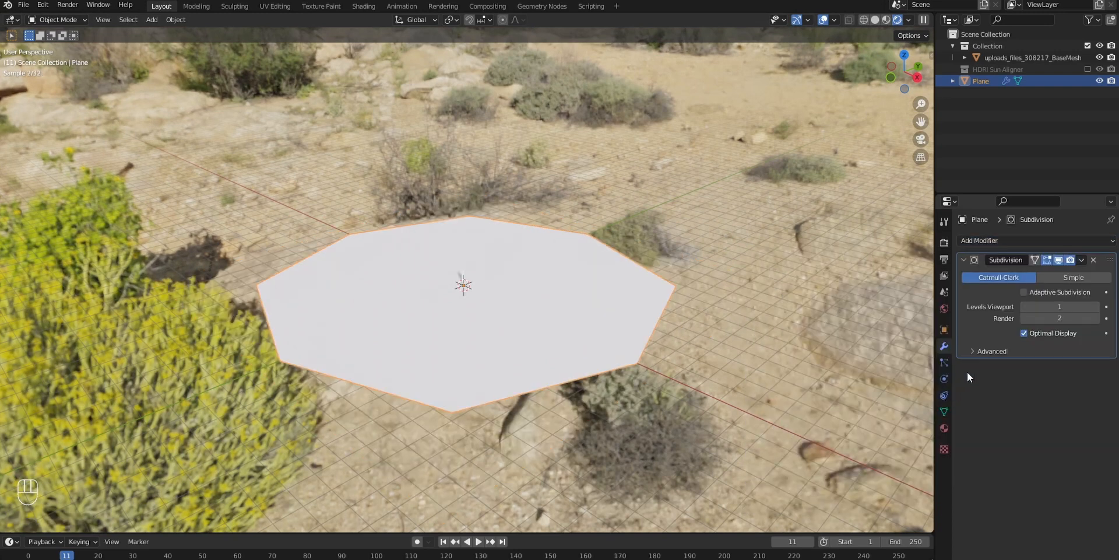
left_click(1024, 291)
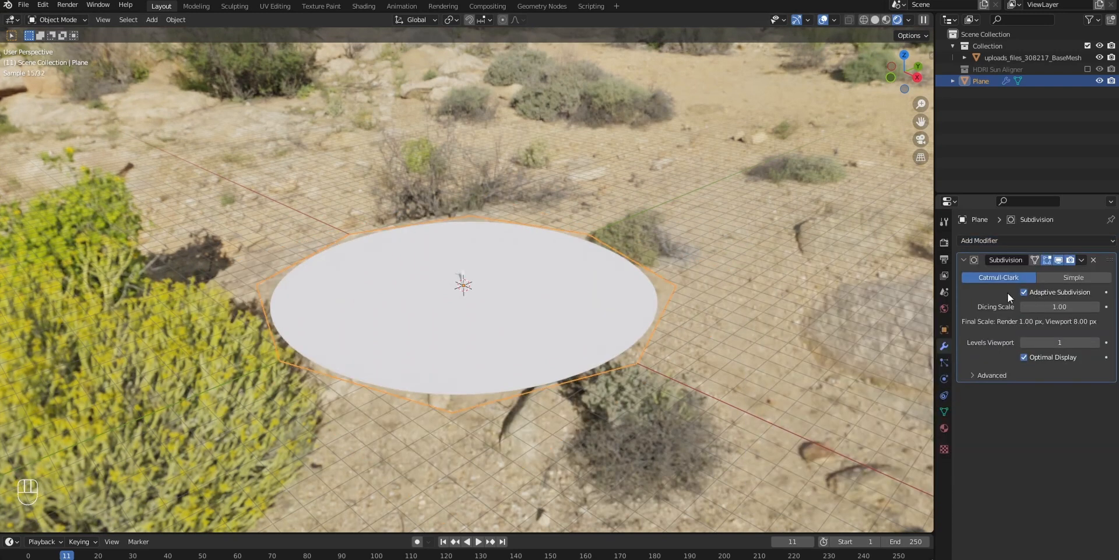
- Check the scene's render engine and feature set, and look over the output and material properties
left_click(943, 248)
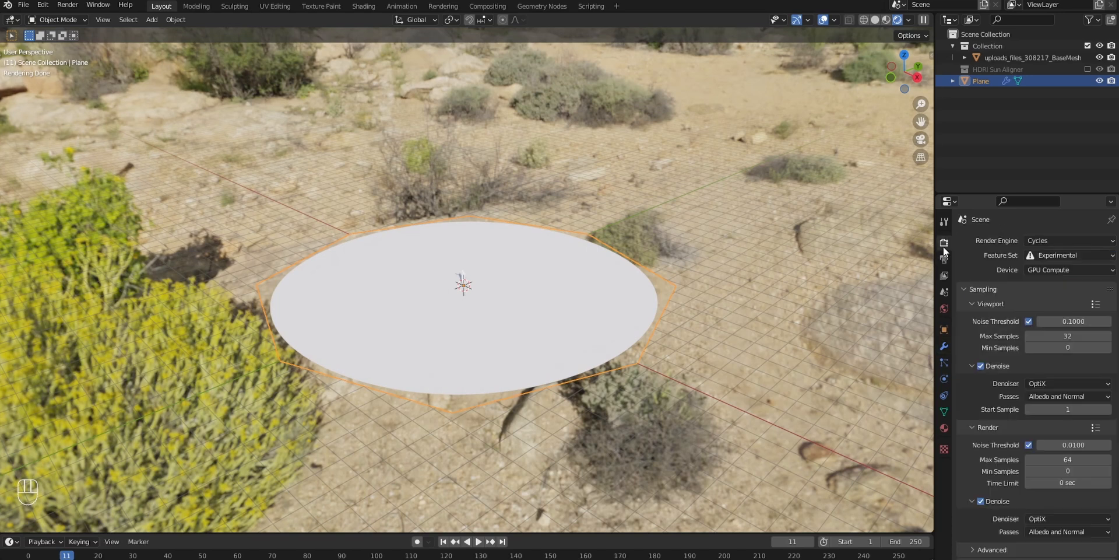
left_click(1059, 254)
left_click(944, 431)
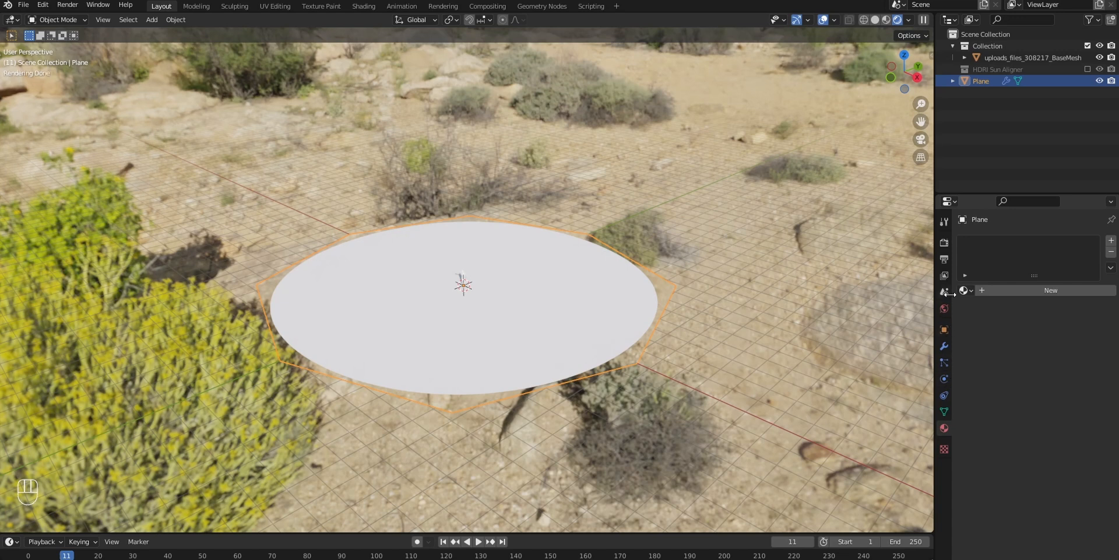
left_click(945, 272)
left_click(945, 258)
left_click(945, 245)
left_click(945, 257)
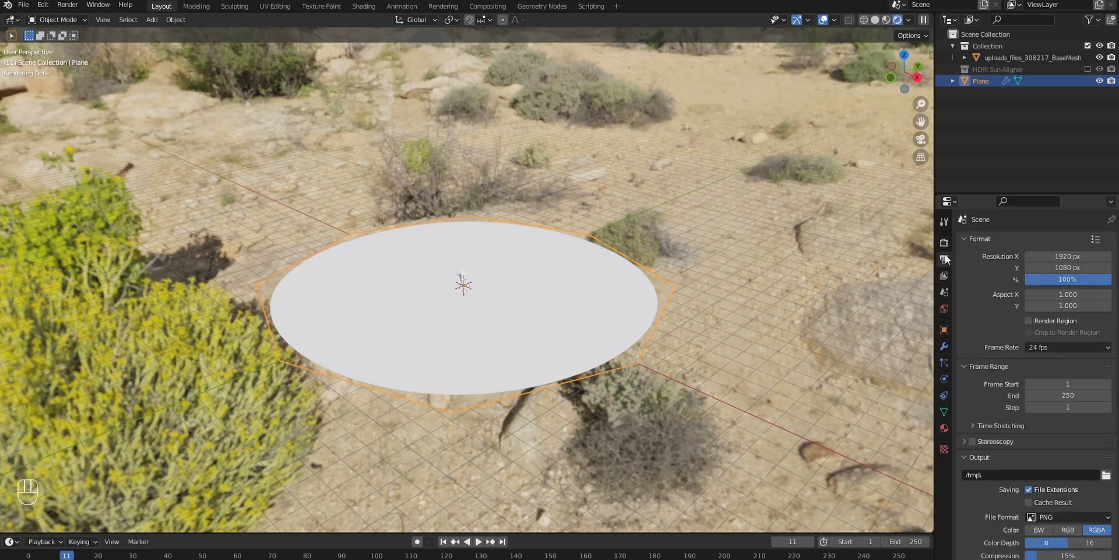
left_click(944, 427)
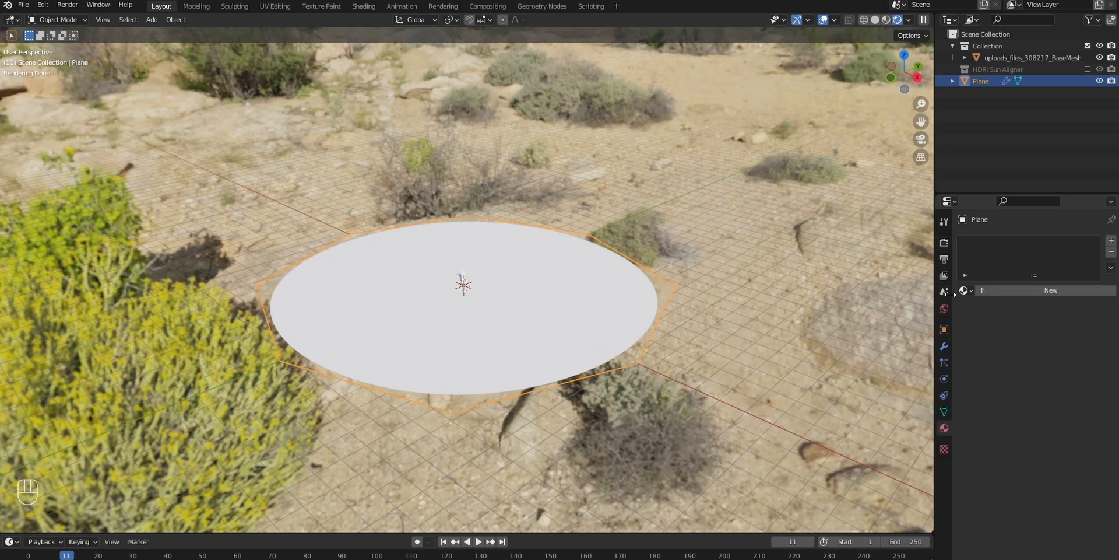
left_click(944, 273)
left_click(945, 258)
left_click(945, 244)
left_click(945, 258)
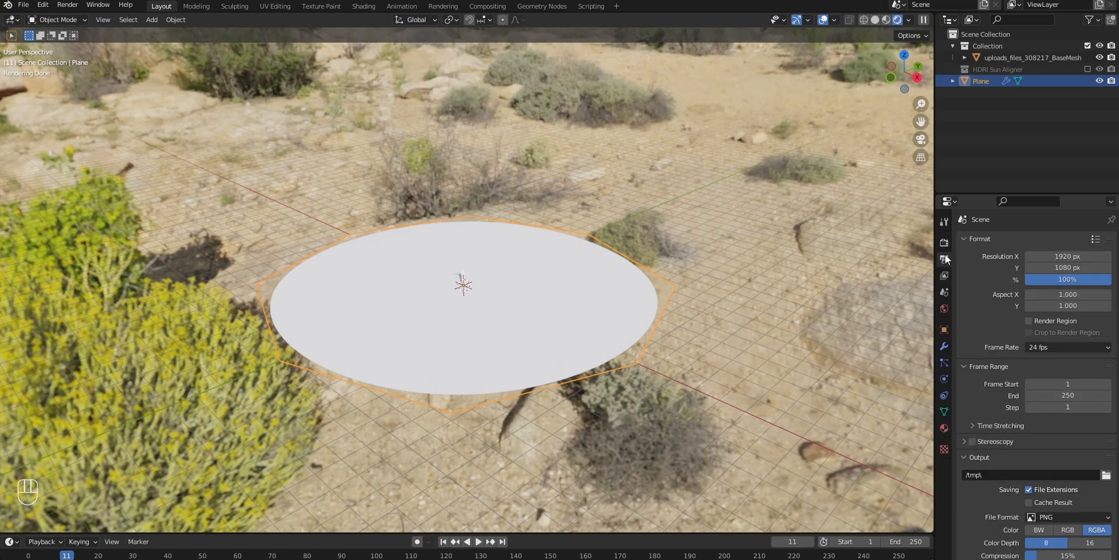
left_click(944, 428)
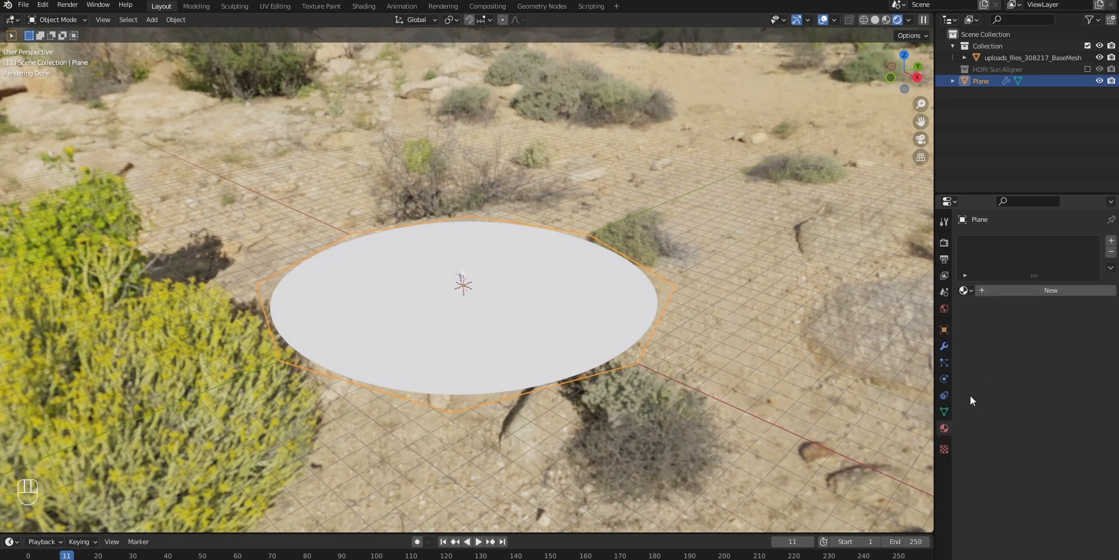
- Switch the plane's subdivision type to Simple with 2 viewport levels
left_click(944, 347)
left_click(1078, 279)
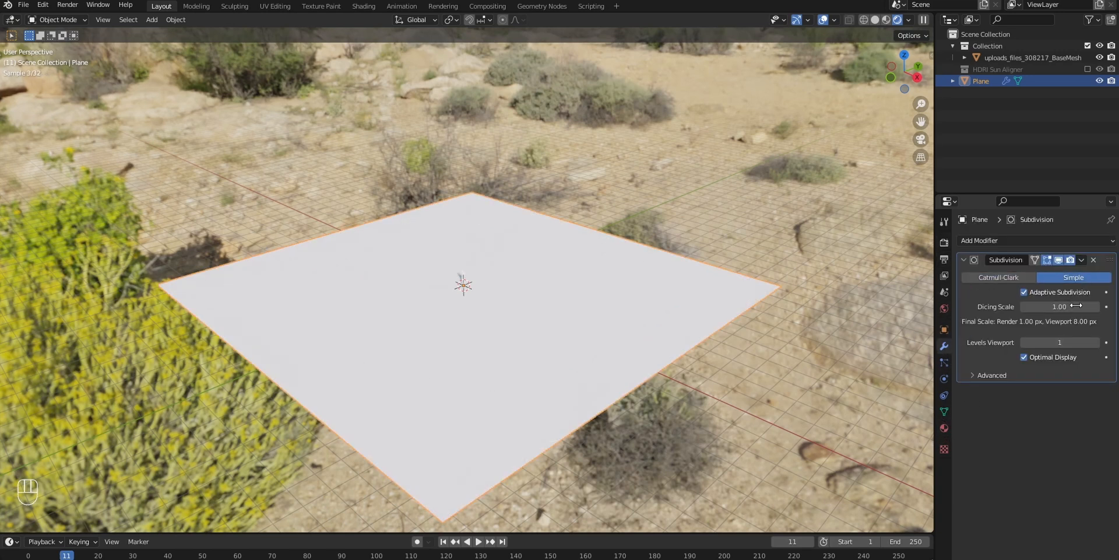
middle_click_drag(684, 302, 102, 72)
- Split the 3D viewport to place a Shader Editor beside it and create a new material for the plane
left_click_drag(3, 16, 493, 105)
left_click(15, 20)
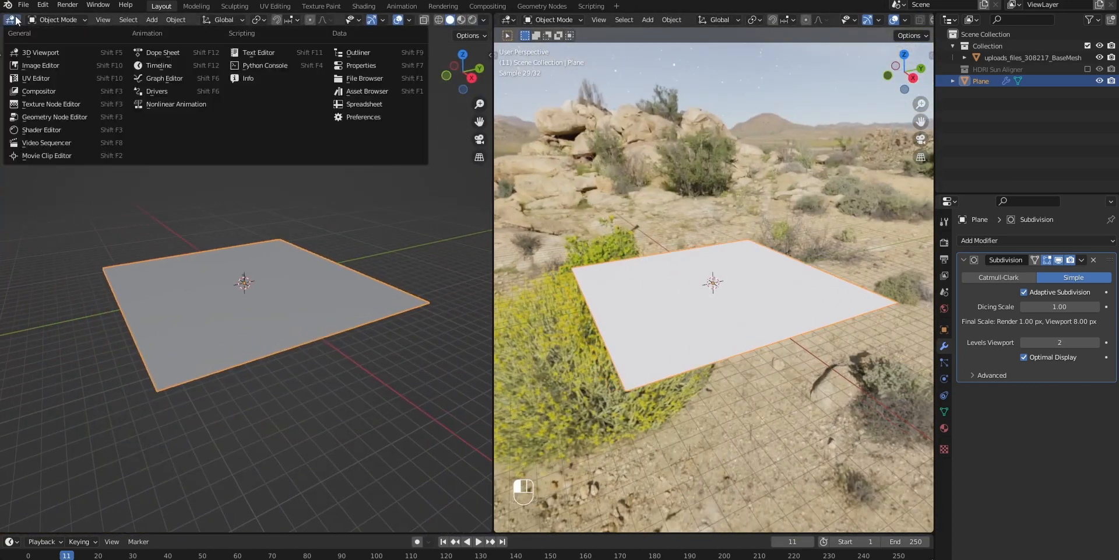
left_click(42, 130)
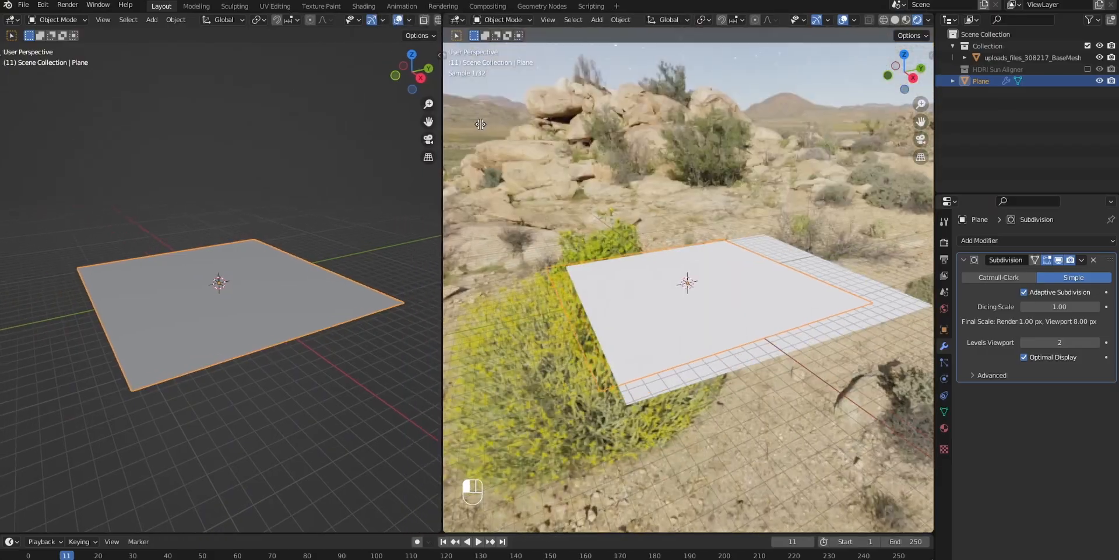
left_click_drag(480, 124, 494, 124)
left_click(13, 21)
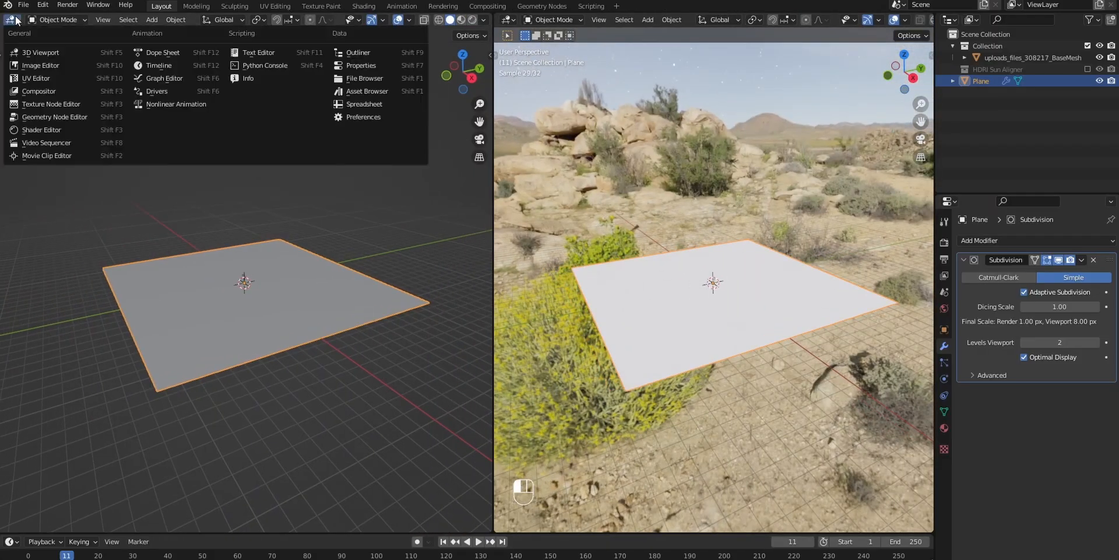
left_click(46, 129)
left_click(294, 21)
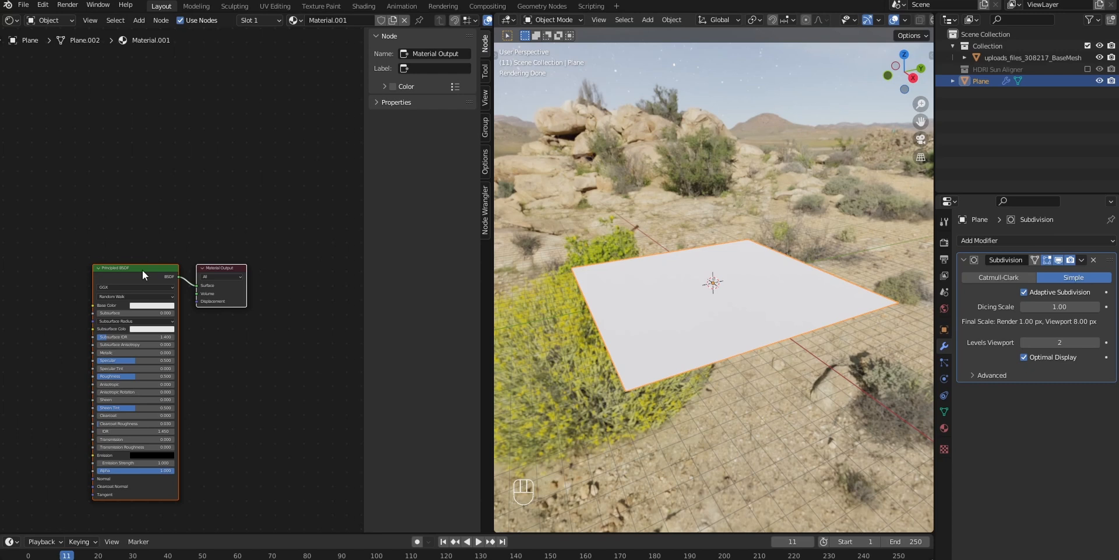
- Load the TCom_Rock_CliffLayered_1.5x1.5_2K albedo, roughness, normal and height maps onto the Principled BSDF with Principled Texture Setup
key("n")
middle_click_drag(142, 270, 289, 230)
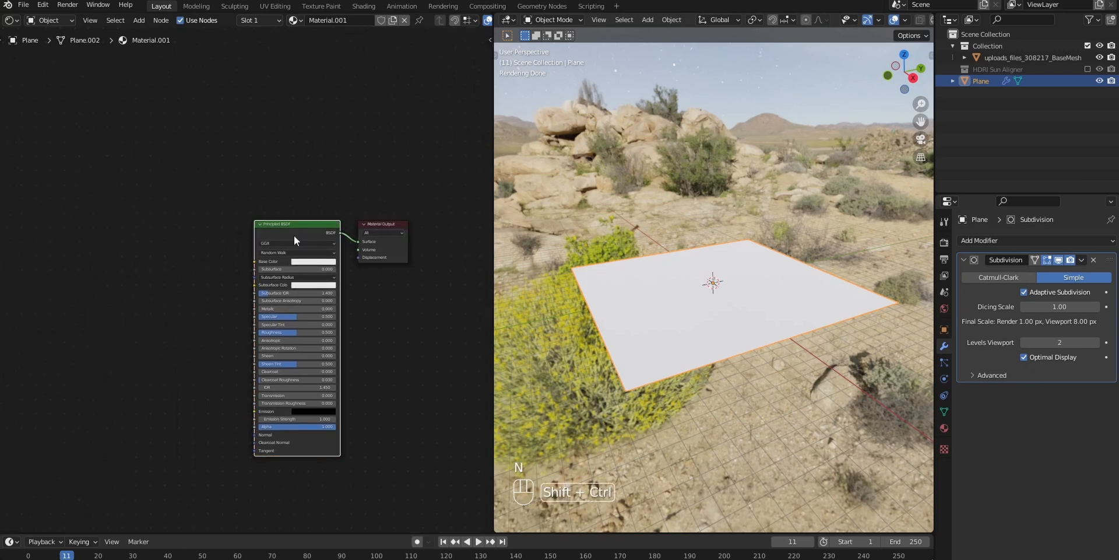
key("ctrl+shift+t")
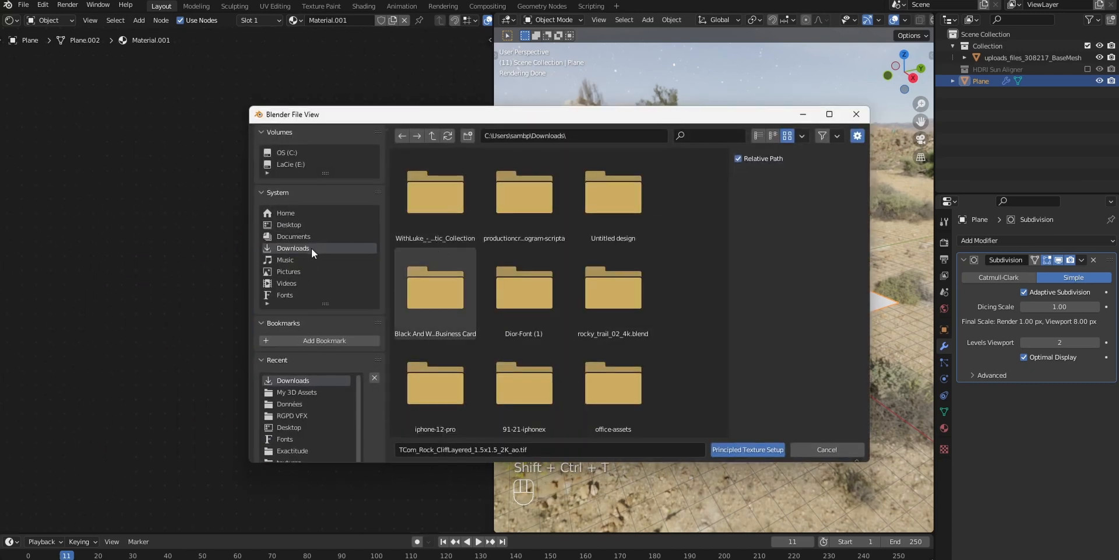
scroll(723, 175, "down", 15)
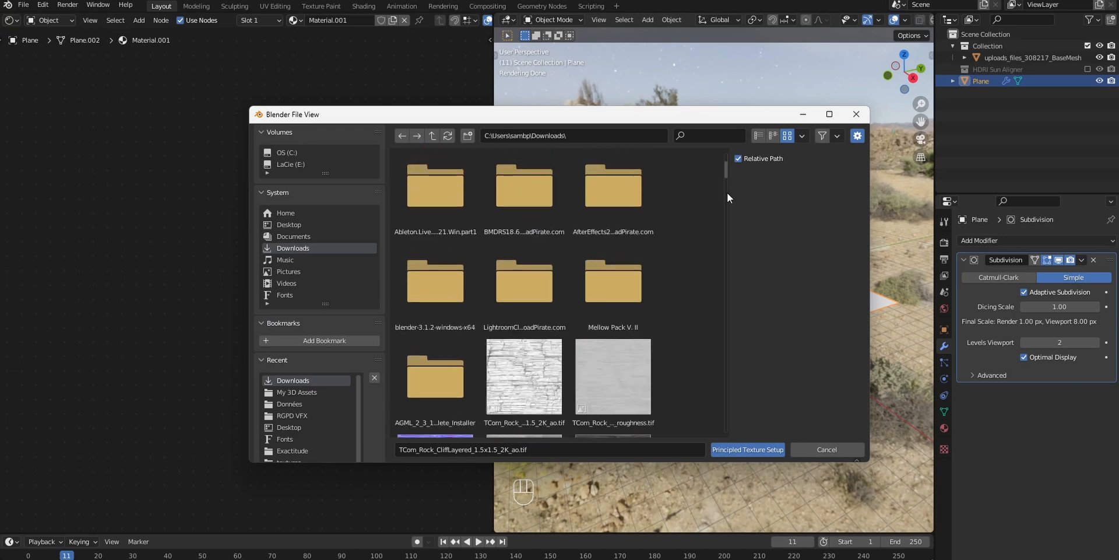
scroll(564, 265, "up", 4)
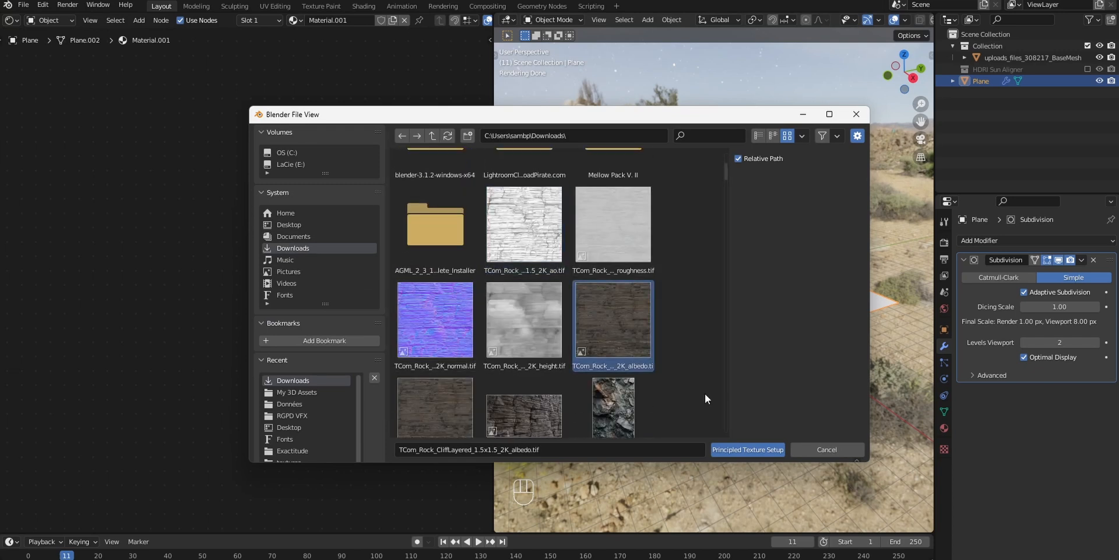
left_click(733, 450)
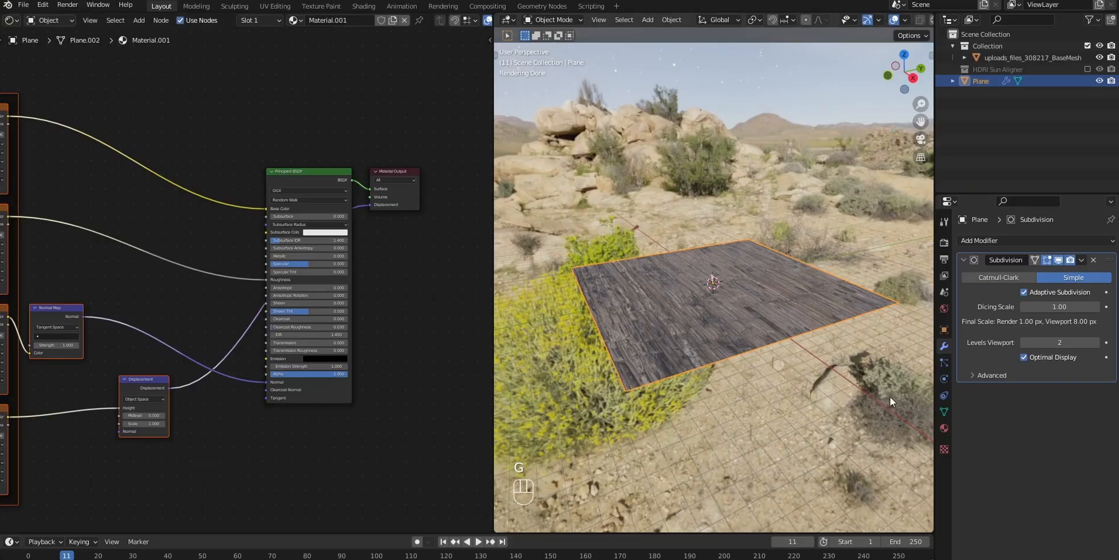
- Spread out the shader nodes, moving the texture nodes and the Material Output away from the Principled BSDF
key("g")
middle_click_drag(824, 371, 781, 369)
middle_click_drag(299, 379, 341, 328)
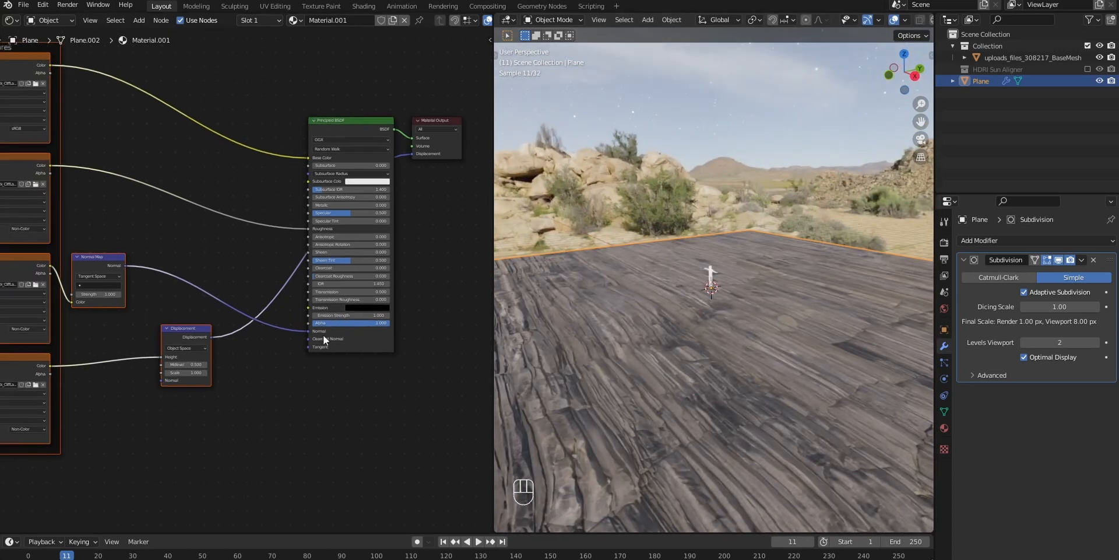
scroll(265, 361, "up", 3)
left_click(248, 412)
middle_click_drag(227, 419, 288, 345)
middle_click_drag(301, 309, 176, 372)
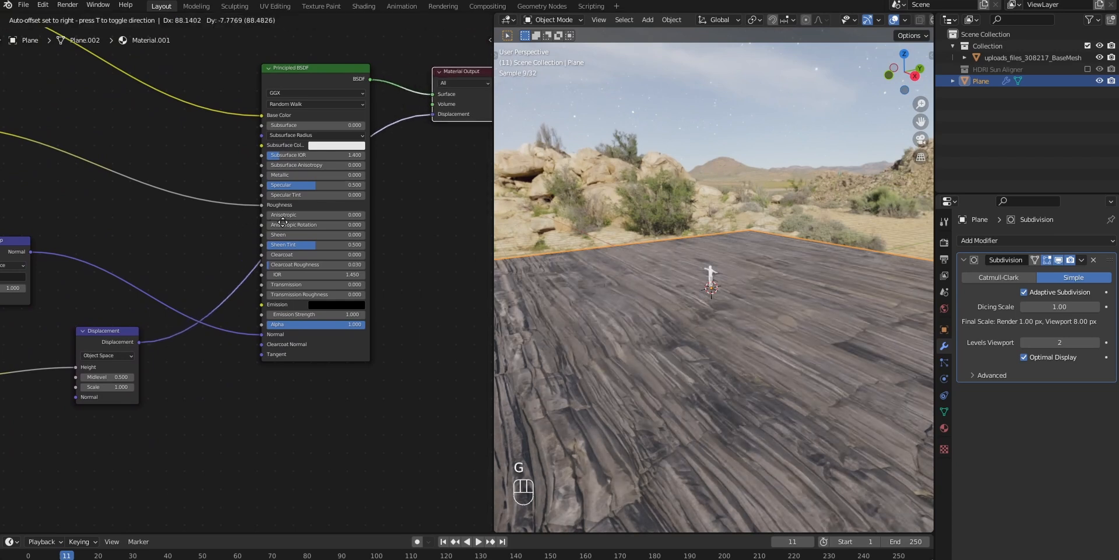
- Set the rock material's surface displacement method to Displacement and Bump
scroll(636, 357, "down", 4)
middle_click_drag(643, 351, 665, 368)
left_click(945, 428)
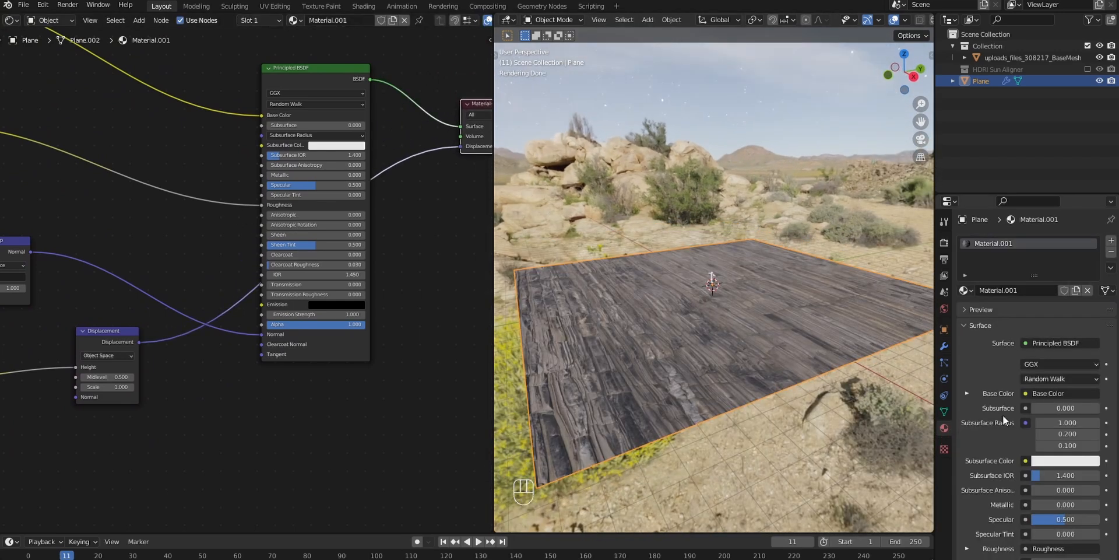
scroll(1002, 415, "down", 10)
scroll(997, 419, "down", 5)
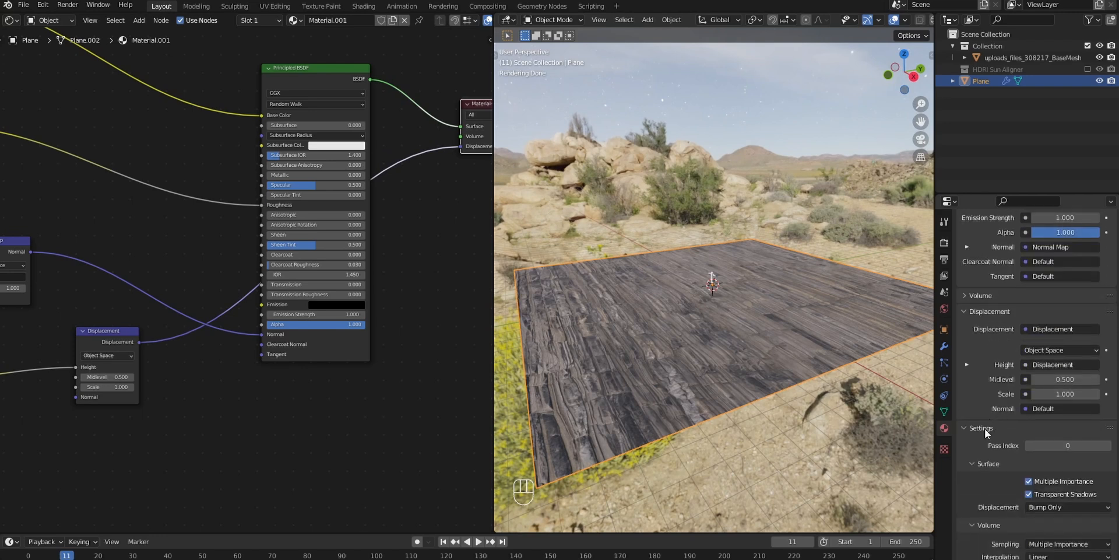
scroll(1026, 439, "down", 3)
left_click(1066, 442)
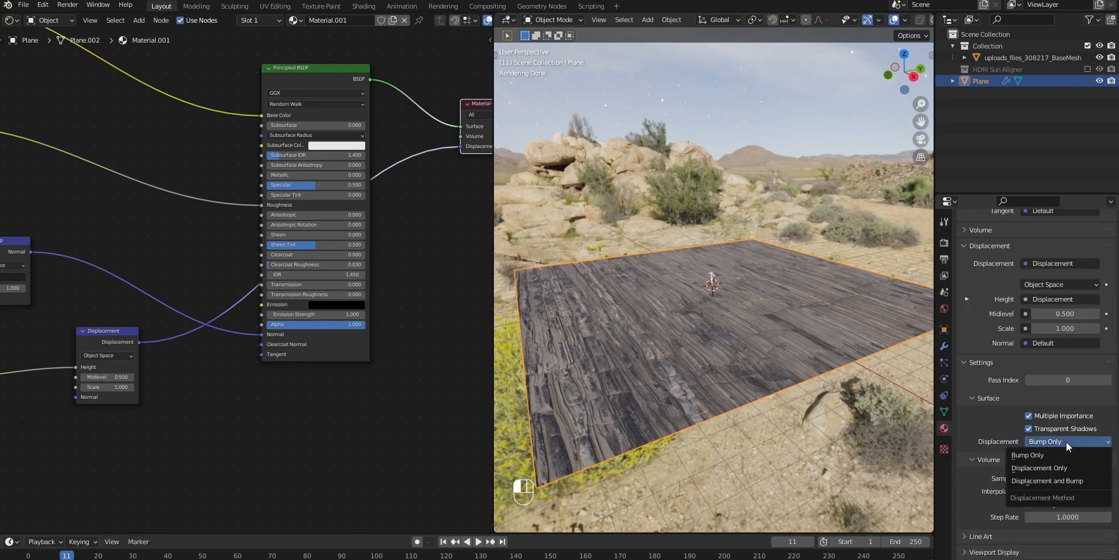
left_click(1054, 482)
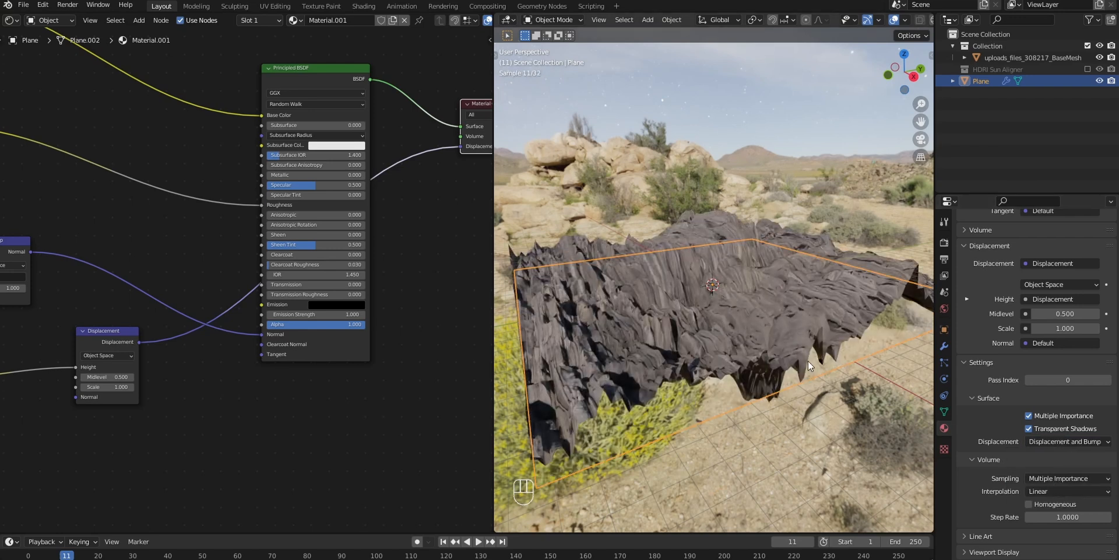
- Apply the plane's scale
key("g")
key("y")
key("ctrl")
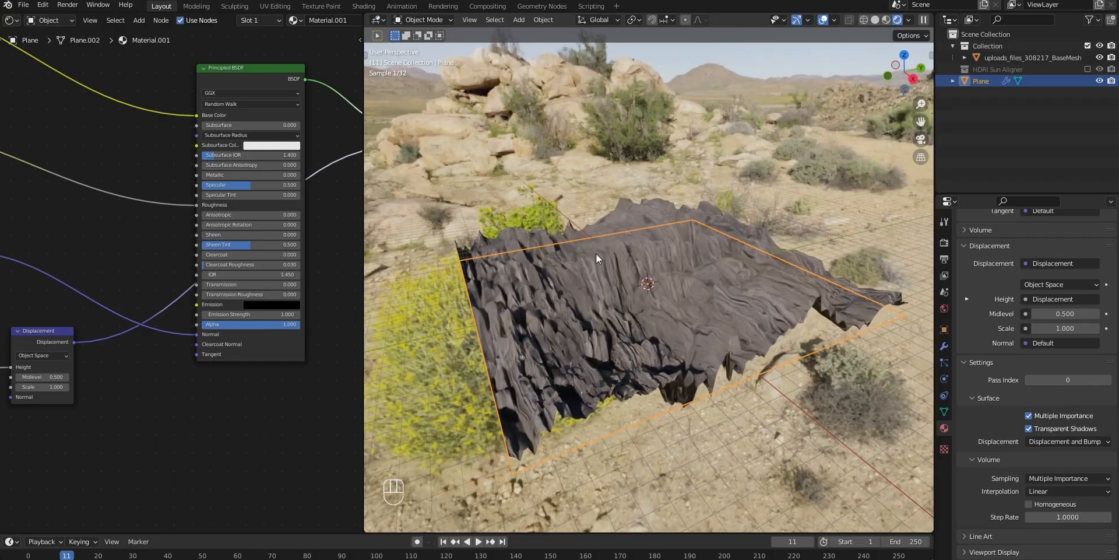
key("ctrl+a")
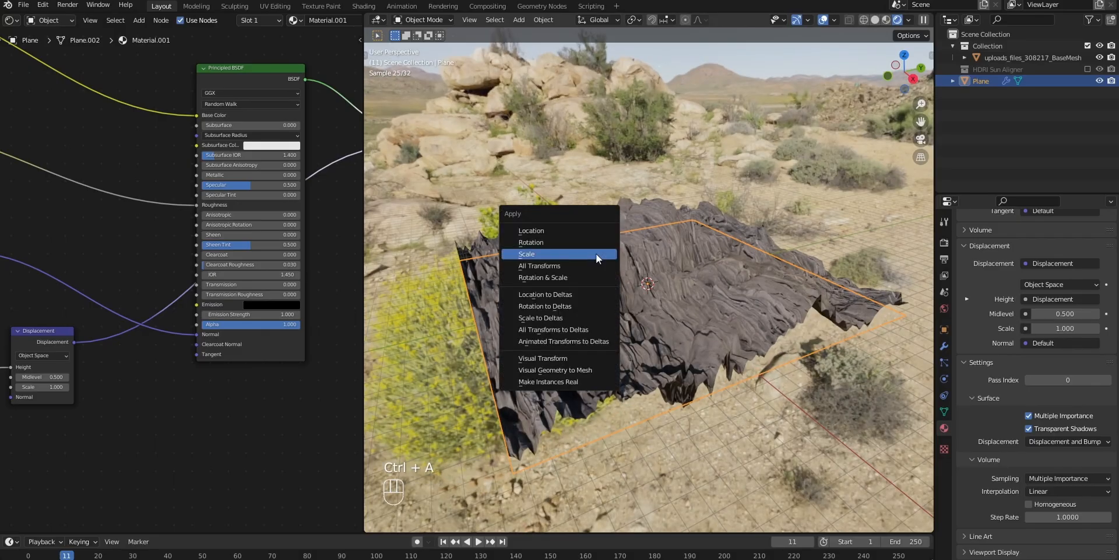
left_click(596, 253)
- Adjust the Displacement node's Scale to 41.490, judging the rock relief from low angles
middle_click_drag(679, 304, 653, 289)
middle_click_drag(126, 335, 263, 303)
scroll(204, 328, "up", 4)
middle_click_drag(204, 330, 223, 279)
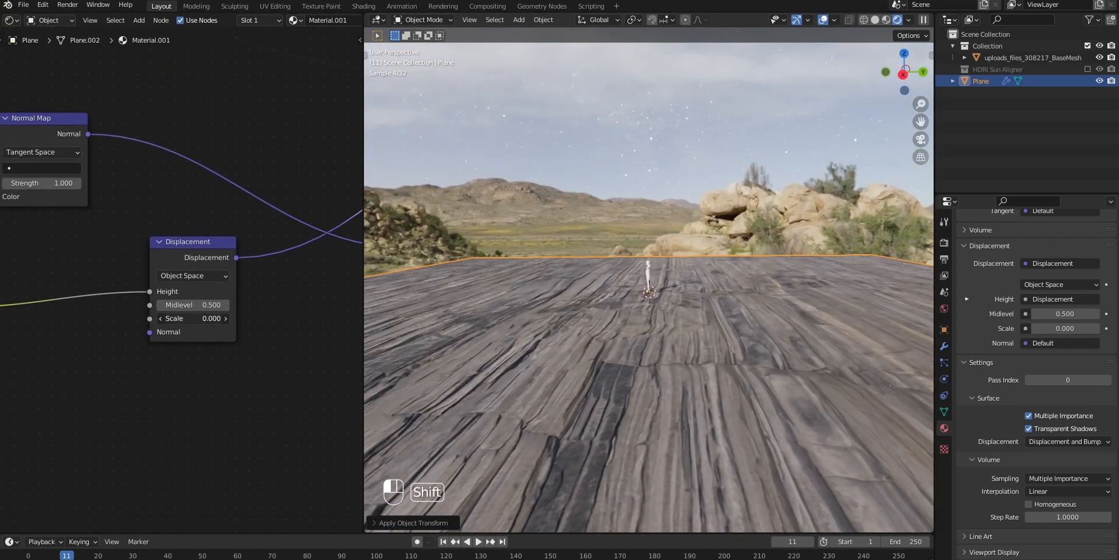
left_click_drag(192, 317, 227, 318, "shift")
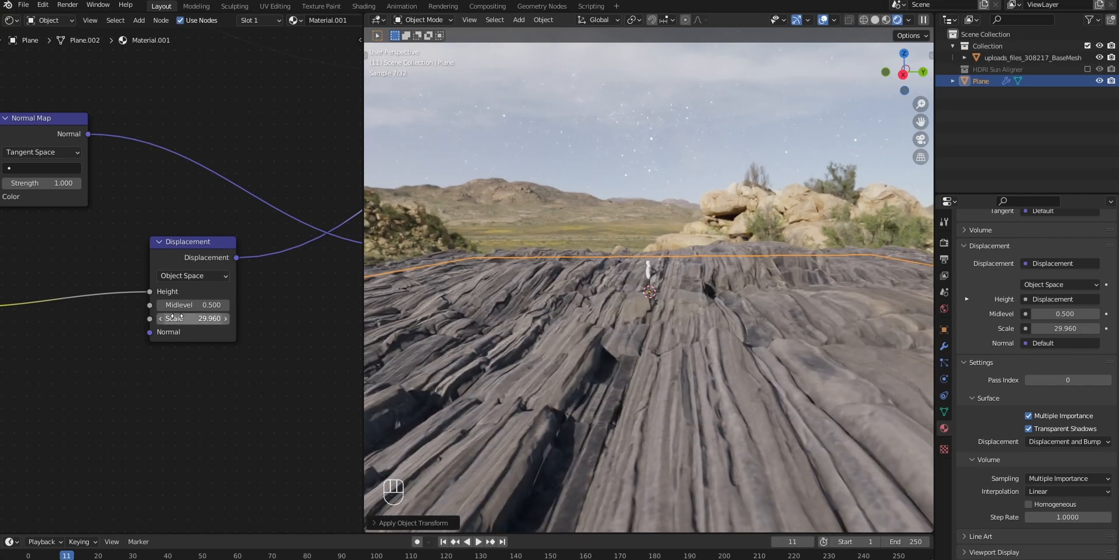
middle_click_drag(700, 394, 618, 361)
left_click_drag(170, 319, 187, 319)
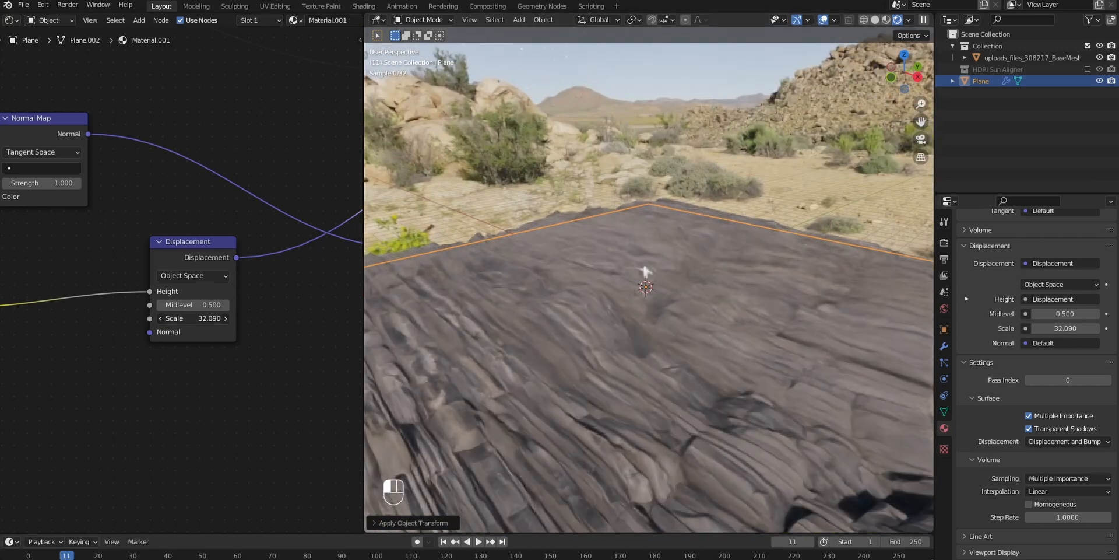
middle_click_drag(563, 441, 569, 428)
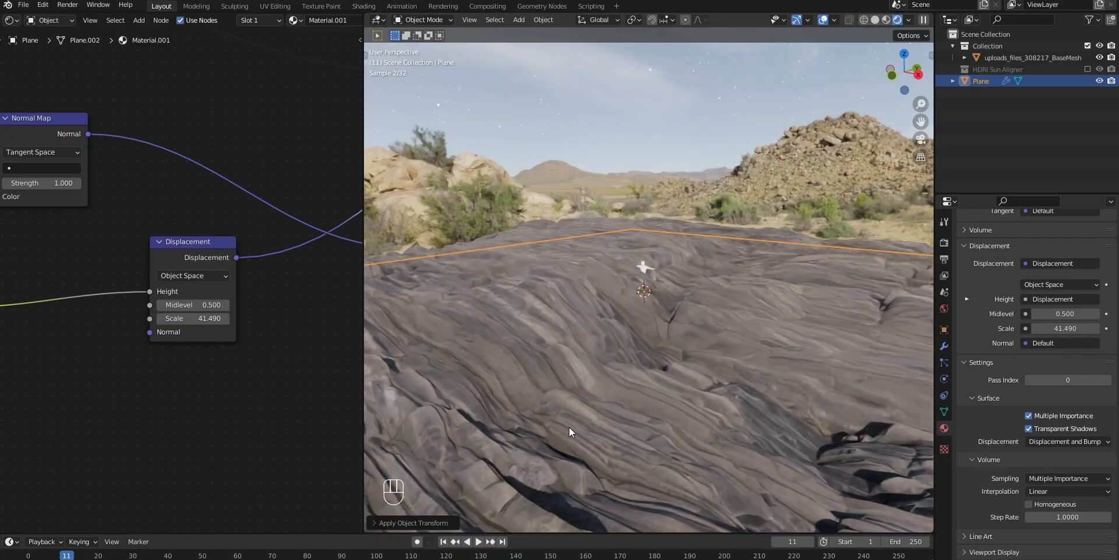
middle_click_drag(569, 427, 582, 414)
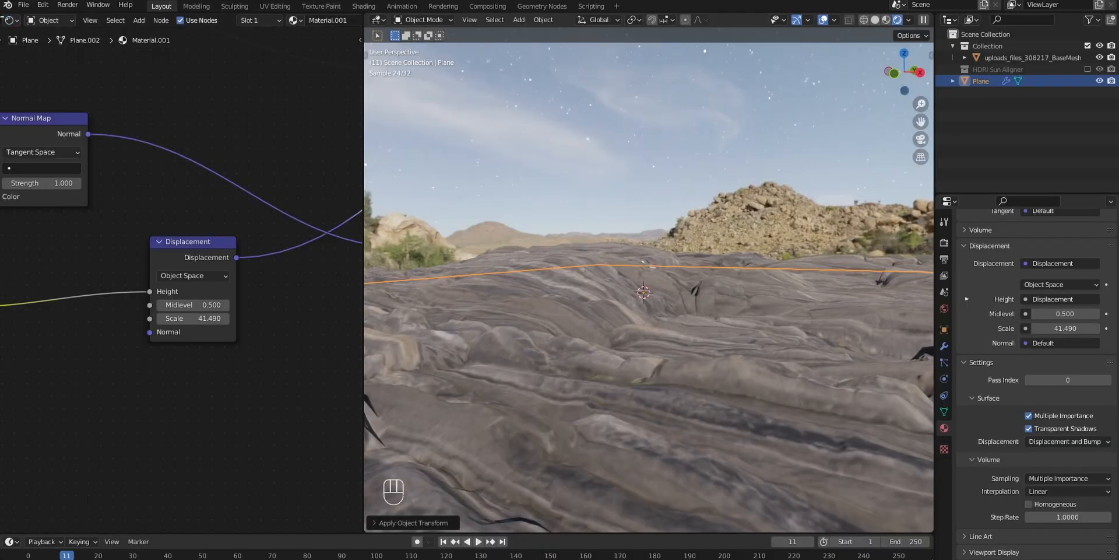
- In the UV Editor, scale all of the plane's UVs up about 7.4 times to tile the rock texture more densely
left_click(7, 23)
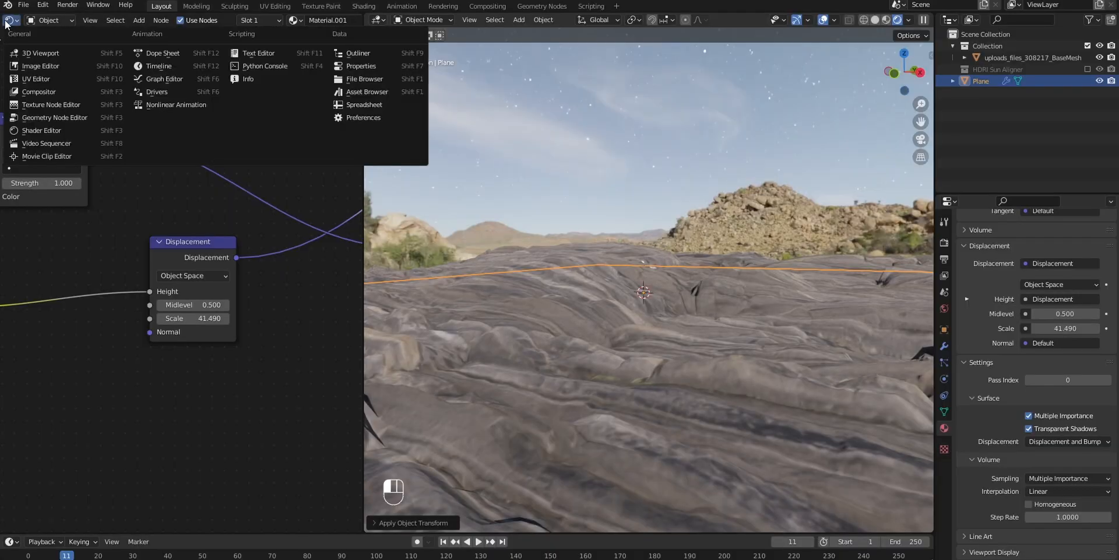
left_click(36, 79)
key("Tab")
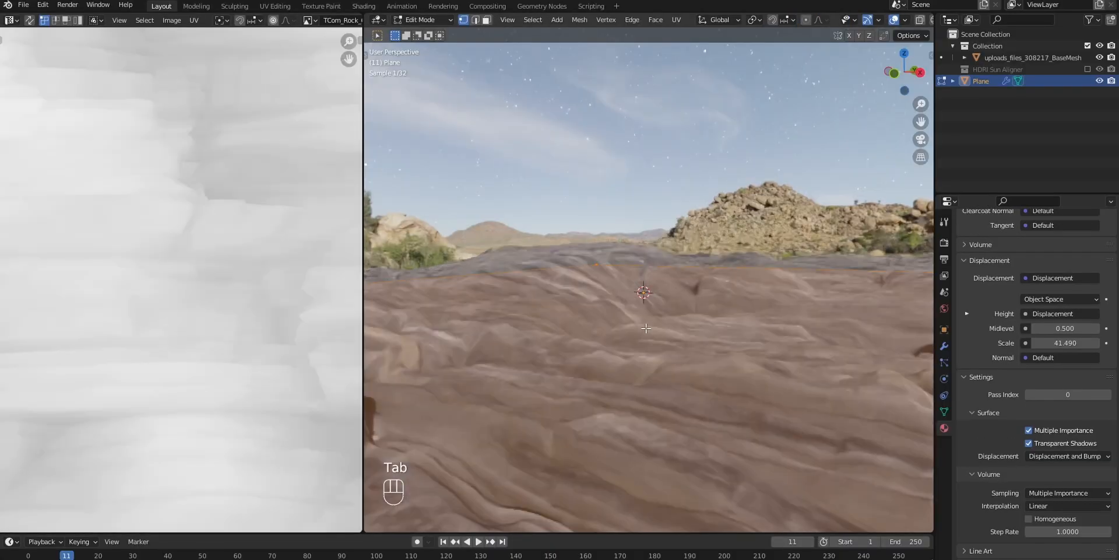
scroll(646, 328, "down", 6)
key("a")
scroll(192, 348, "down", 5)
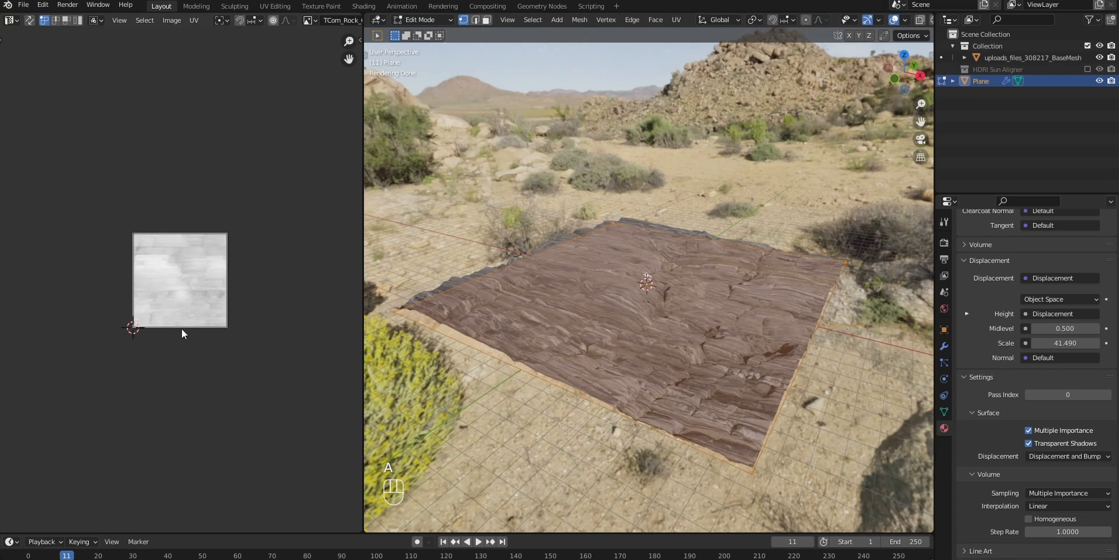
key("a")
key("s")
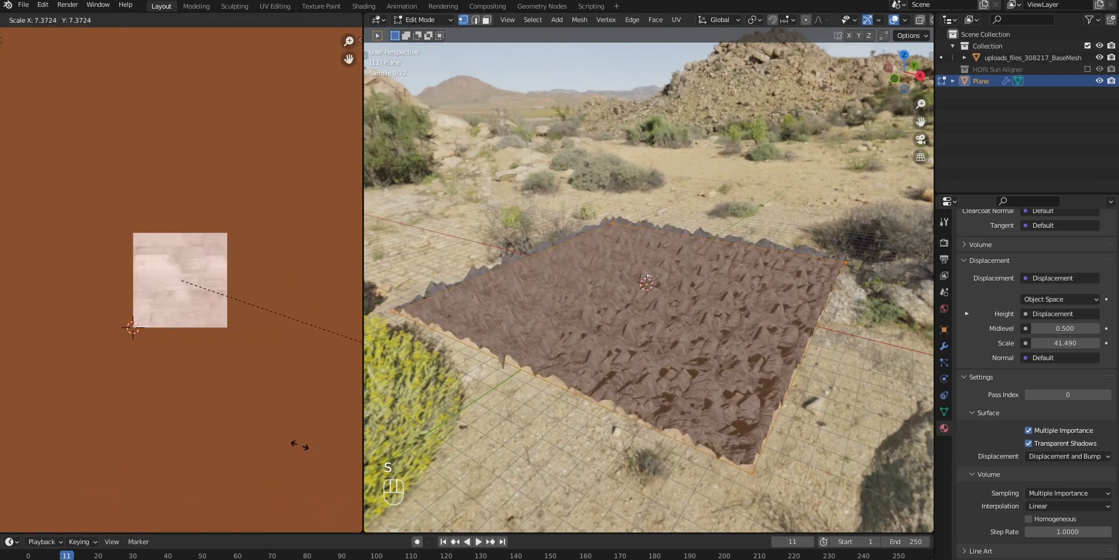
- Return to the Shader Editor and Object Mode, and lower the Displacement node's Scale to 16.890
left_click(9, 23)
left_click(32, 129)
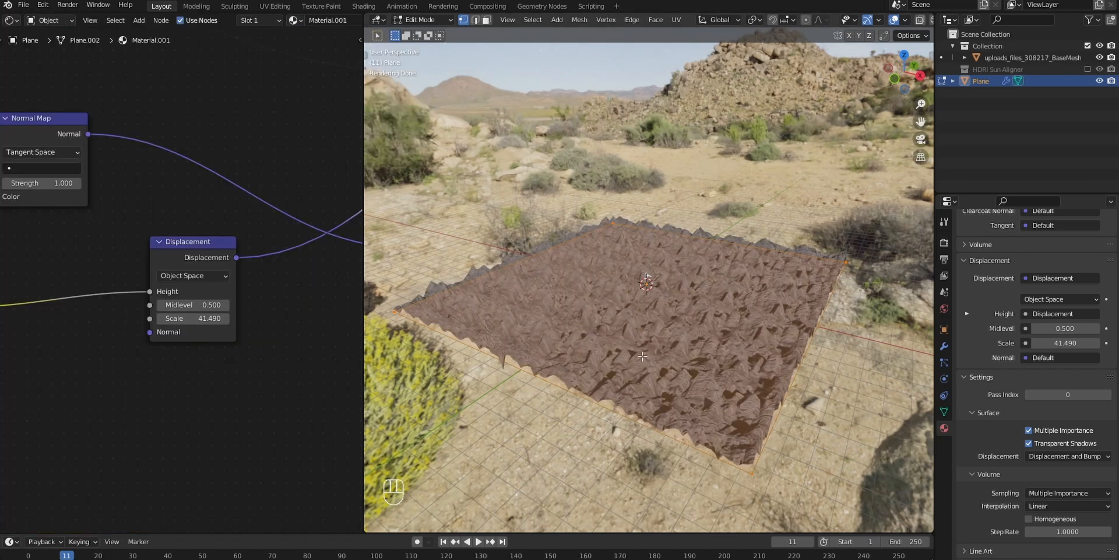
scroll(420, 292, "up", 5)
key("Tab")
mouse_move(210, 318)
left_mouse_down()
mouse_move(166, 318)
mouse_move(193, 317)
left_mouse_up()
middle_click_drag(687, 348, 720, 511)
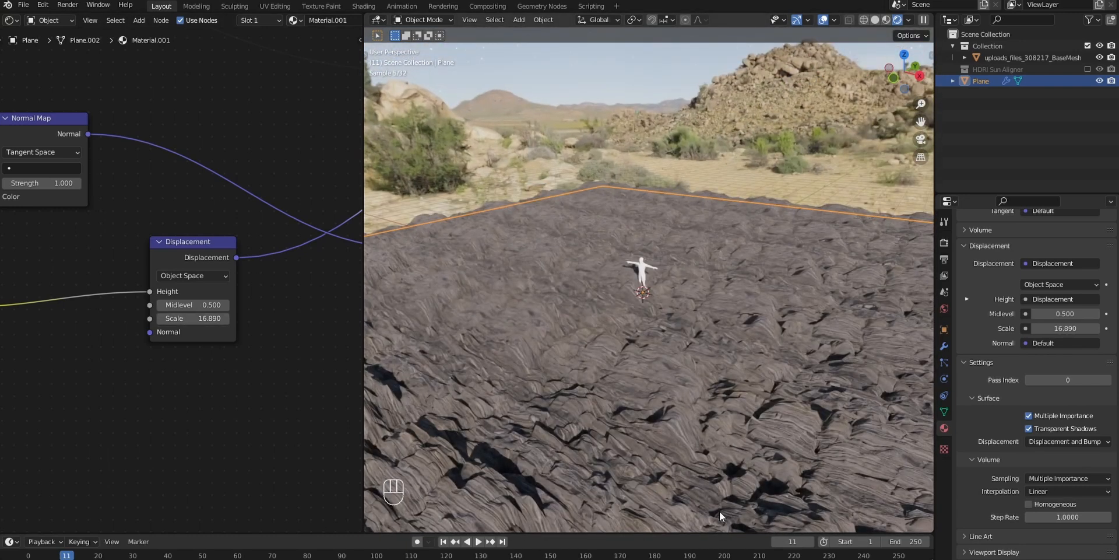
scroll(252, 327, "down", 5)
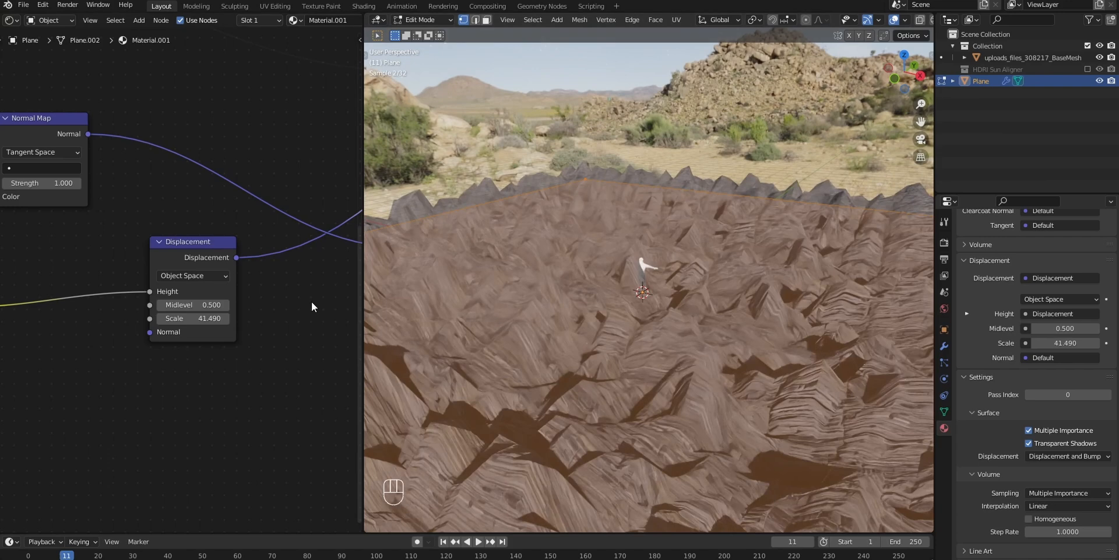
left_click_drag(190, 319, 152, 319)
mouse_move(626, 348)
middle_mouse_down()
mouse_move(662, 354)
mouse_move(635, 346)
middle_mouse_up()
- Insert a MixRGB node between the displacement texture and the Displacement node's Height, and connect the Noise Texture's Fac to Color2
middle_click_drag(182, 366, 242, 302, "shift")
scroll(239, 298, "down", 8)
key("shift+a")
type("mix")
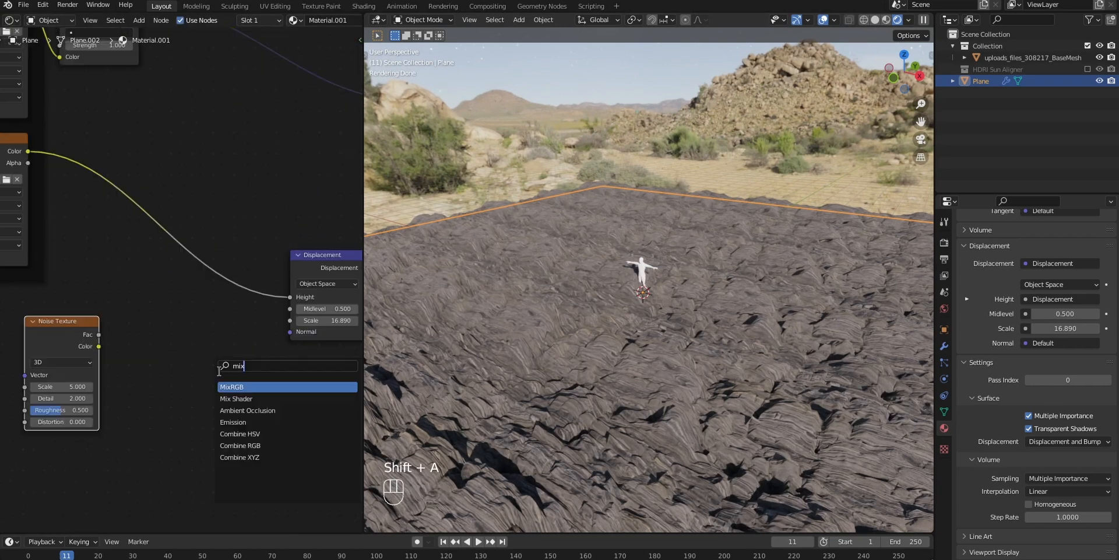
left_click(196, 295)
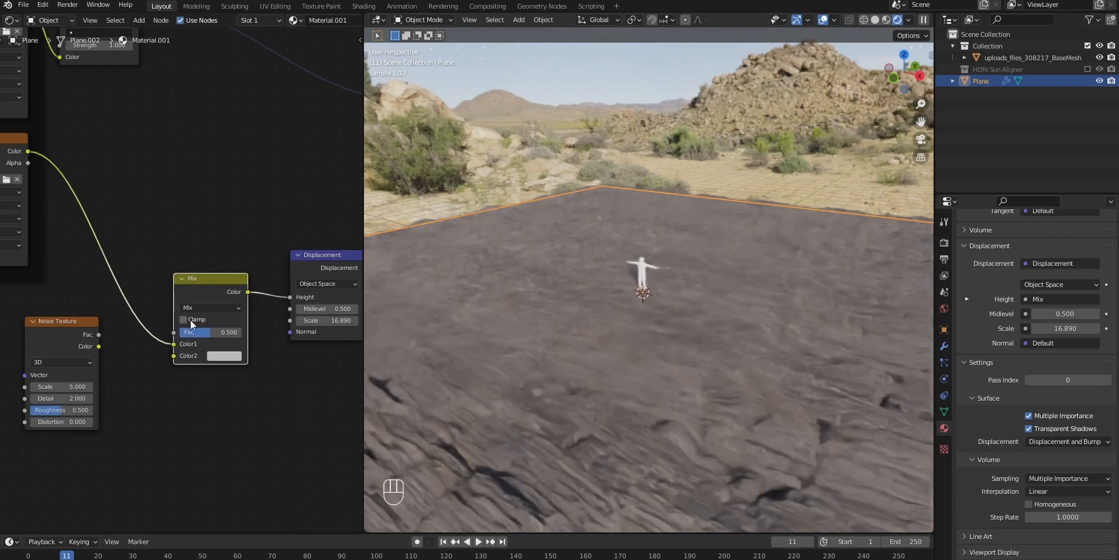
left_click_drag(99, 334, 174, 354)
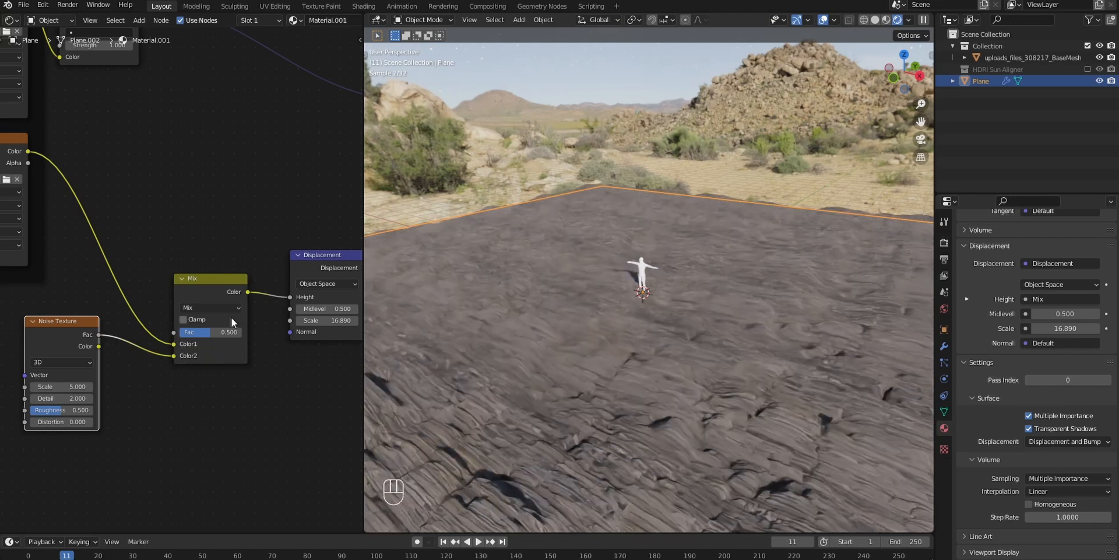
- Set the Mix node to Multiply with a factor of 1.000
left_click(210, 306)
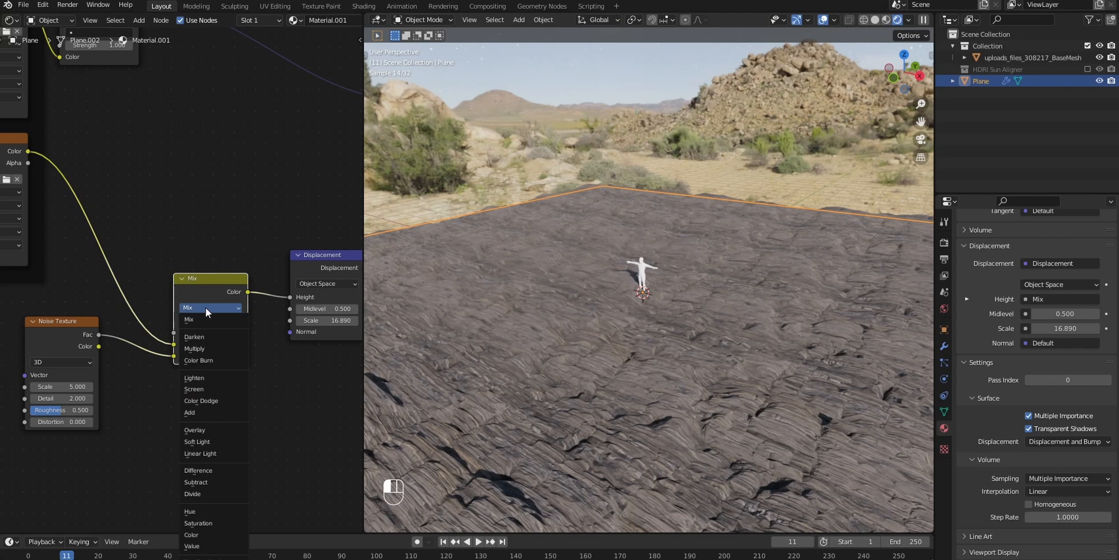
left_click(211, 346)
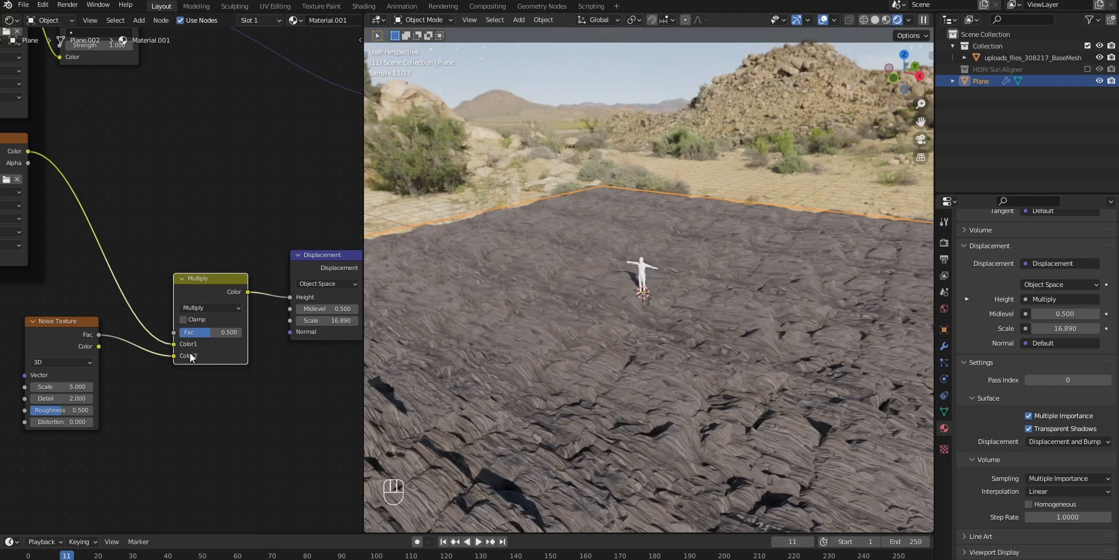
left_click_drag(210, 332, 243, 337)
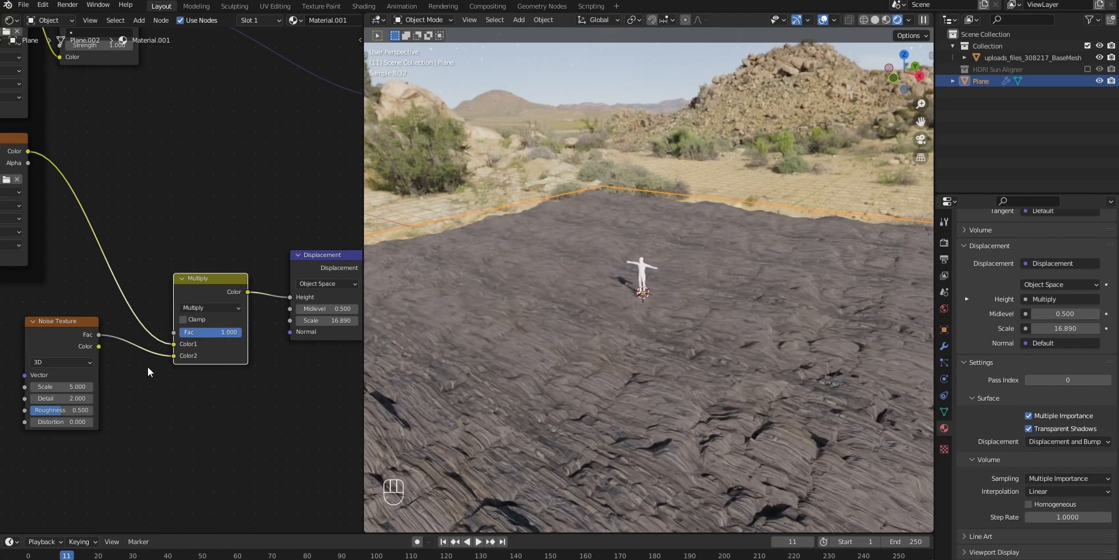
- Adjust the noise texture and the Displacement node's Scale, judging the rock relief against the human figure
scroll(156, 367, "up", 2)
left_click_drag(50, 404, 208, 403)
middle_click_drag(743, 396, 647, 357)
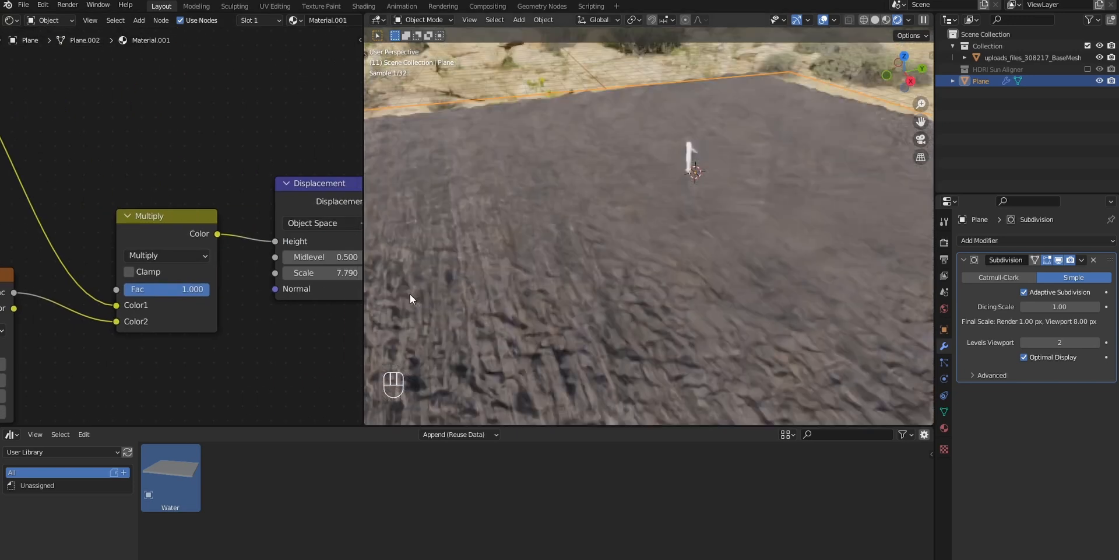
middle_click_drag(411, 294, 512, 281)
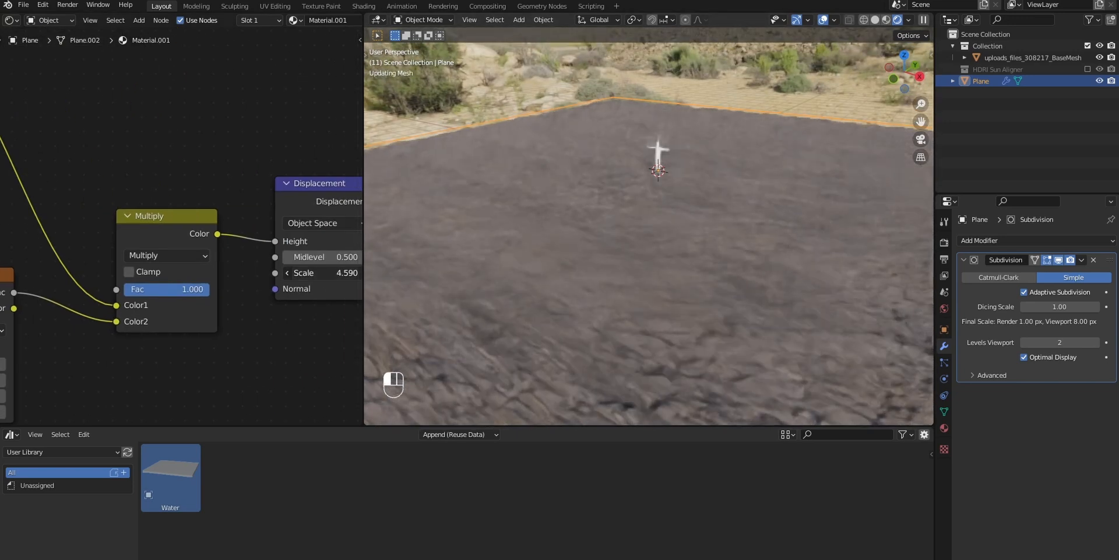
left_click_drag(320, 272, 349, 272)
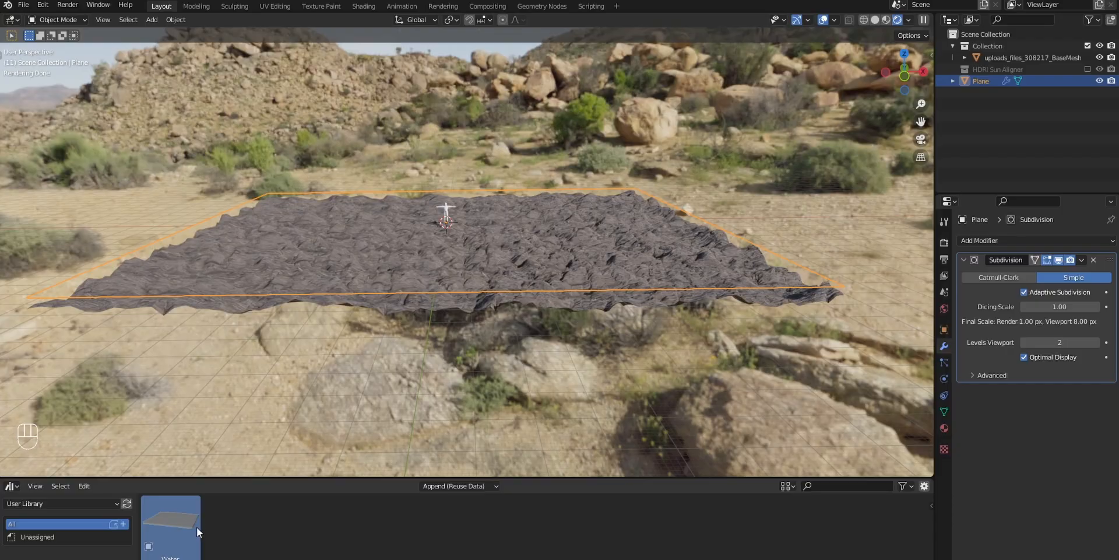
- Place the Water asset over the rock plane and lower it about 6.9 m along Z to pool between the rocks
left_click_drag(450, 244, 446, 238)
middle_click_drag(487, 262, 223, 473)
left_click_drag(228, 477, 210, 511)
middle_click_drag(534, 302, 579, 290)
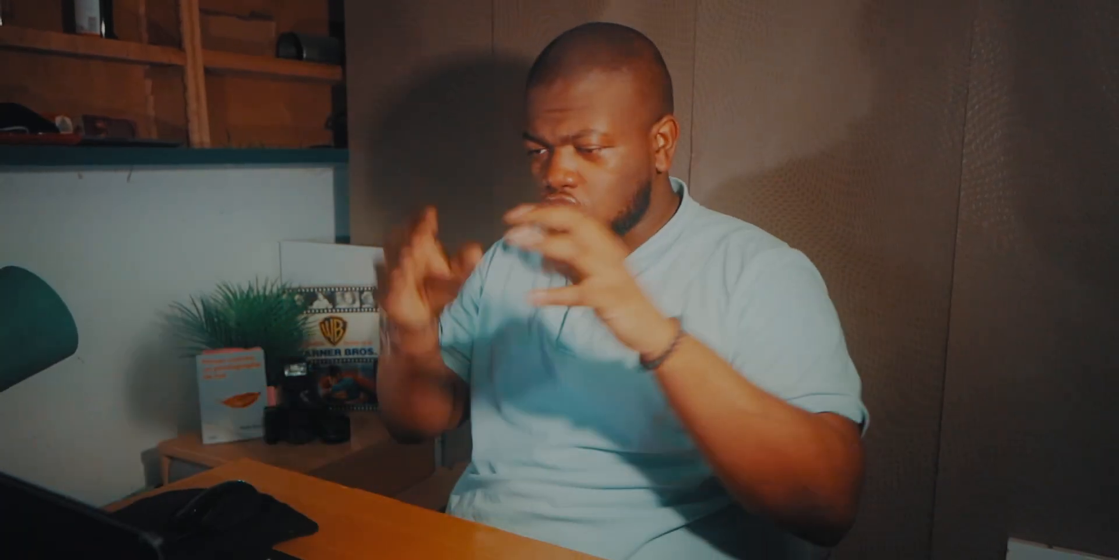
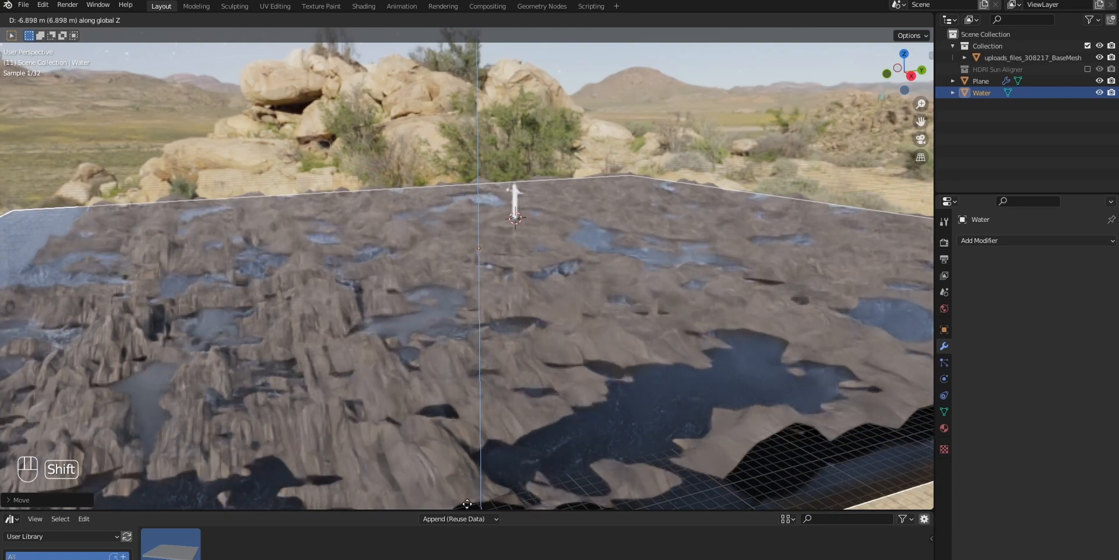
left_click(467, 503)
middle_click_drag(373, 359, 453, 309)
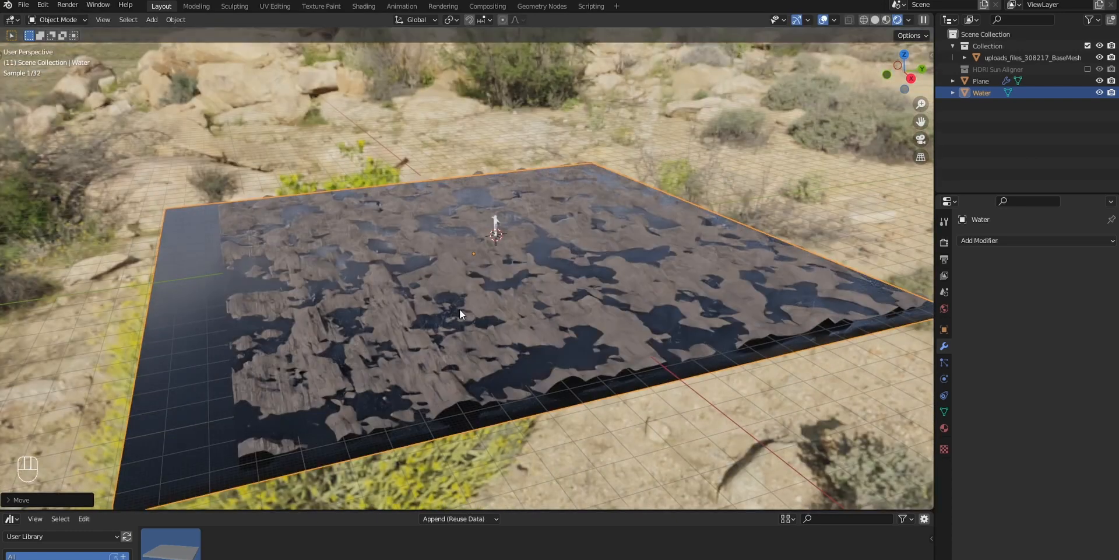
- Scale the Water object to about 0.91 along Y and shift it along X to fit the rock plane
key("s")
key("y")
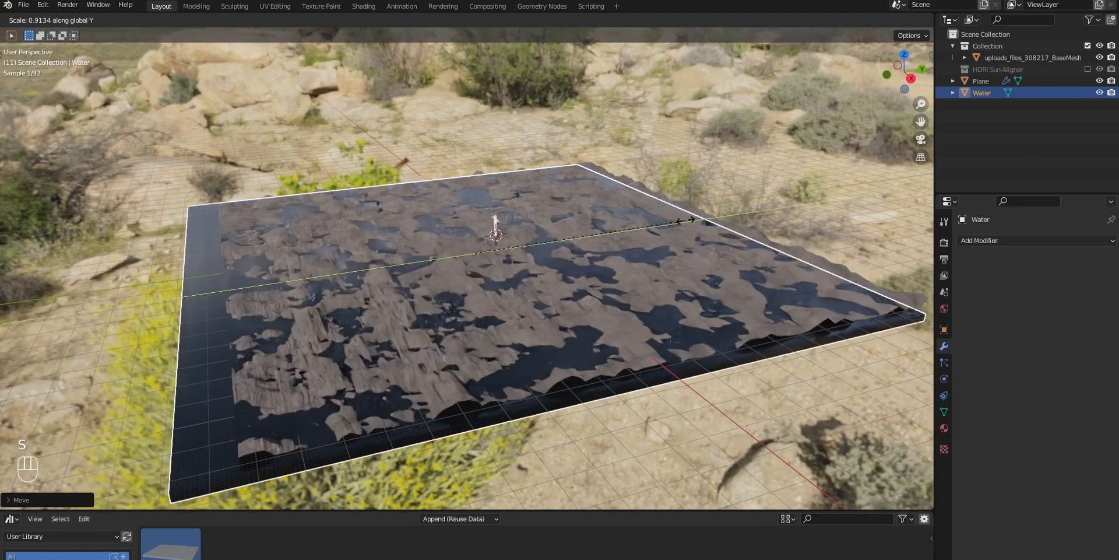
key("g")
key("x")
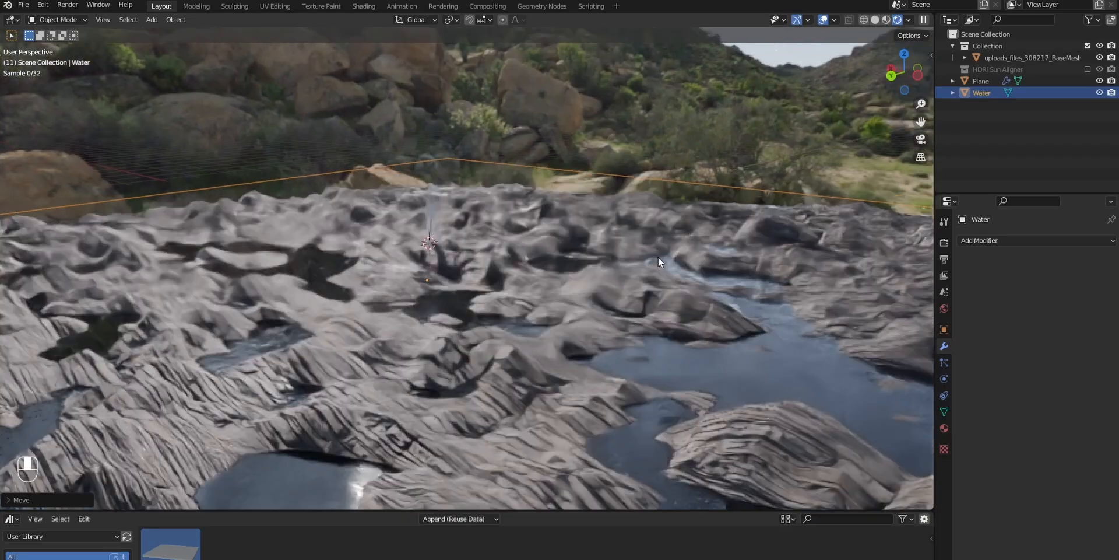
- Fine-tune the water level by lowering the Water object about 0.7 m along Z
key("g")
key("z")
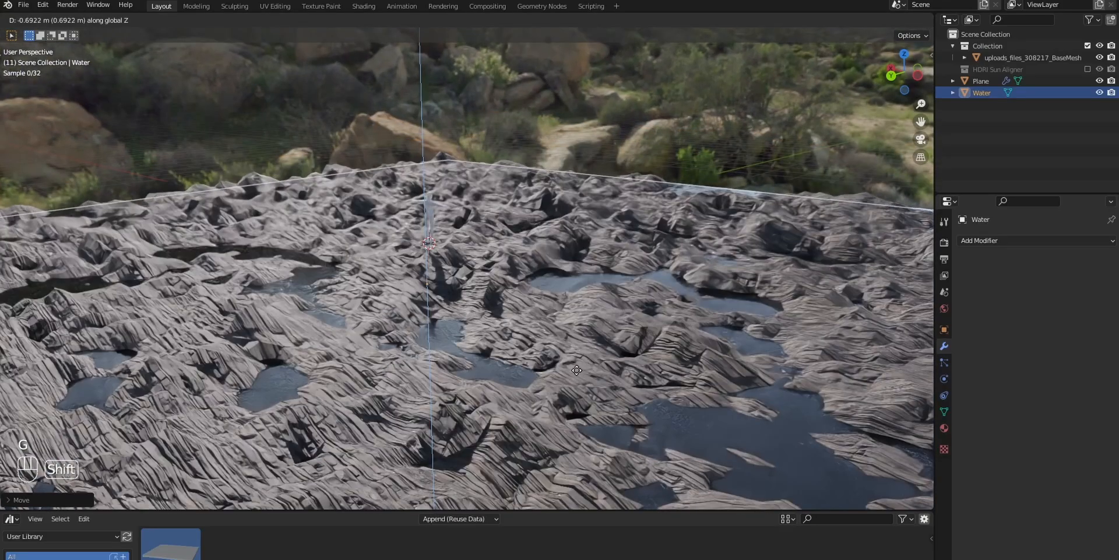
left_click(592, 351)
middle_click_drag(609, 349, 471, 334)
scroll(640, 324, "down", 3)
scroll(528, 344, "down", 4)
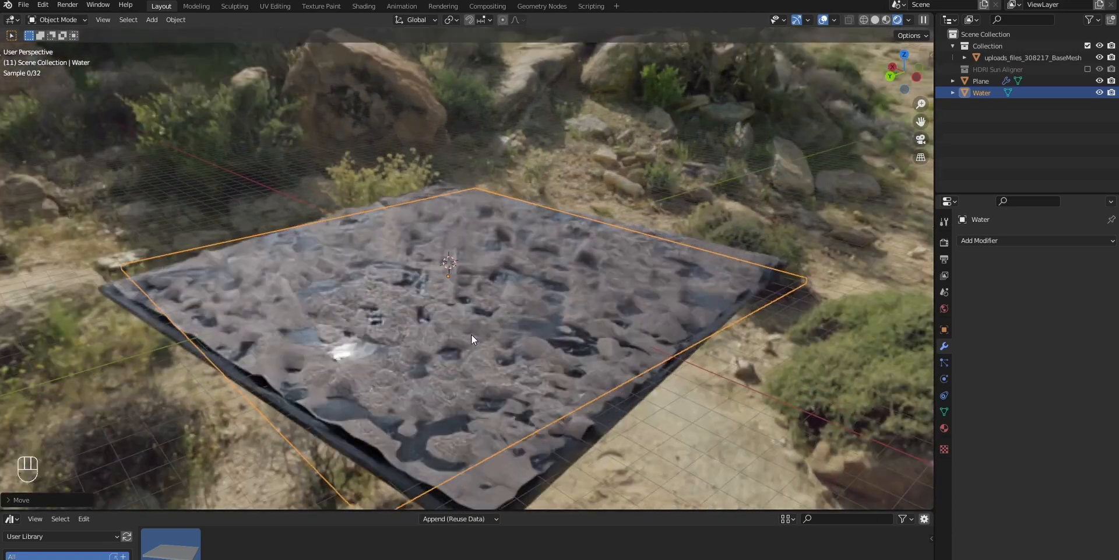
scroll(471, 334, "up", 4)
- Insert a ColorRamp between the rock's roughness texture and the Roughness input, and move its black stop to 0.627
left_click(499, 324)
middle_click_drag(519, 297, 543, 285)
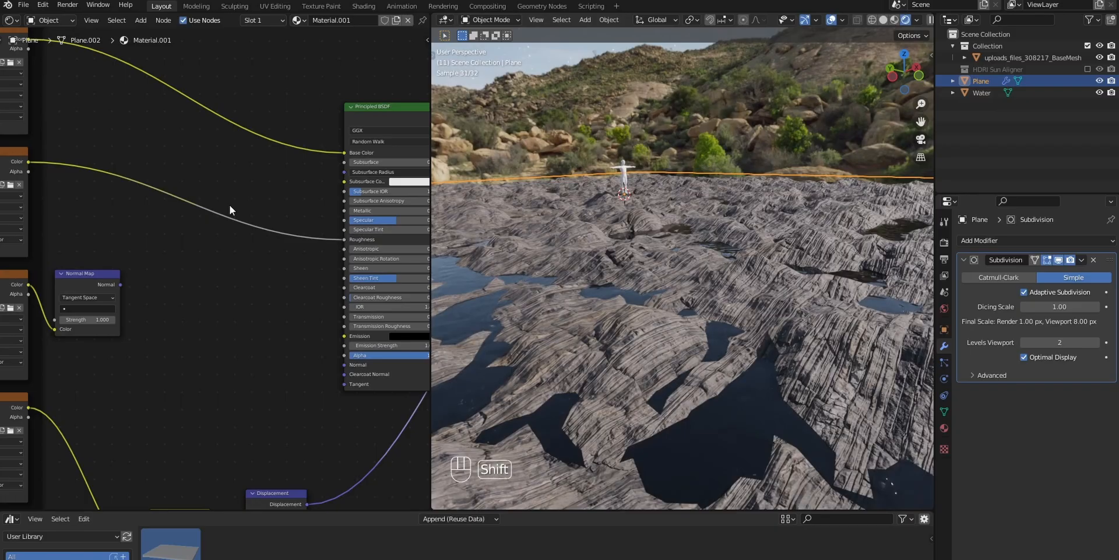
left_click(230, 206)
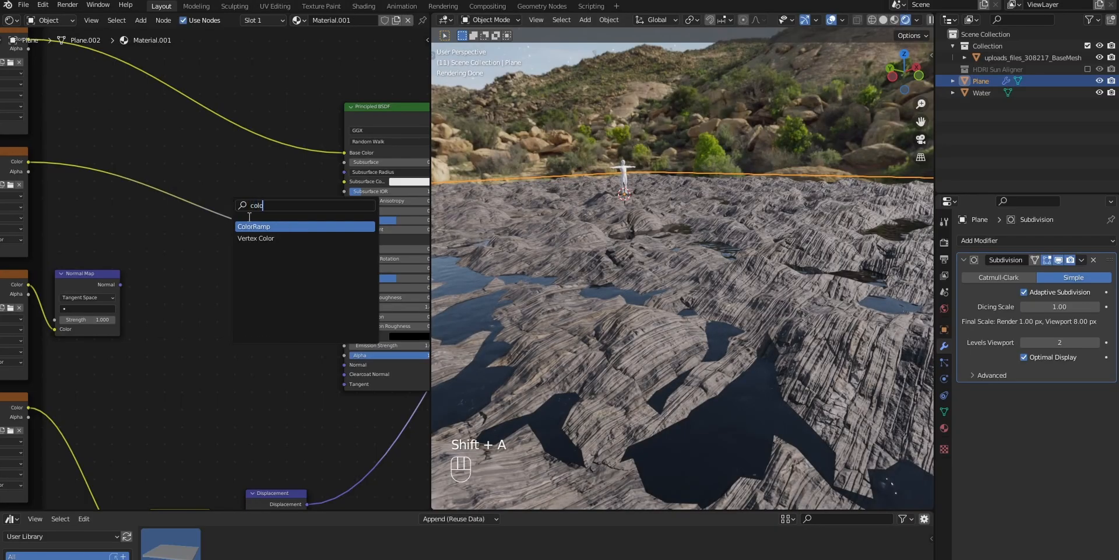
key("Return")
left_click(227, 205)
key("ctrl+z")
left_click_drag(212, 239, 271, 237)
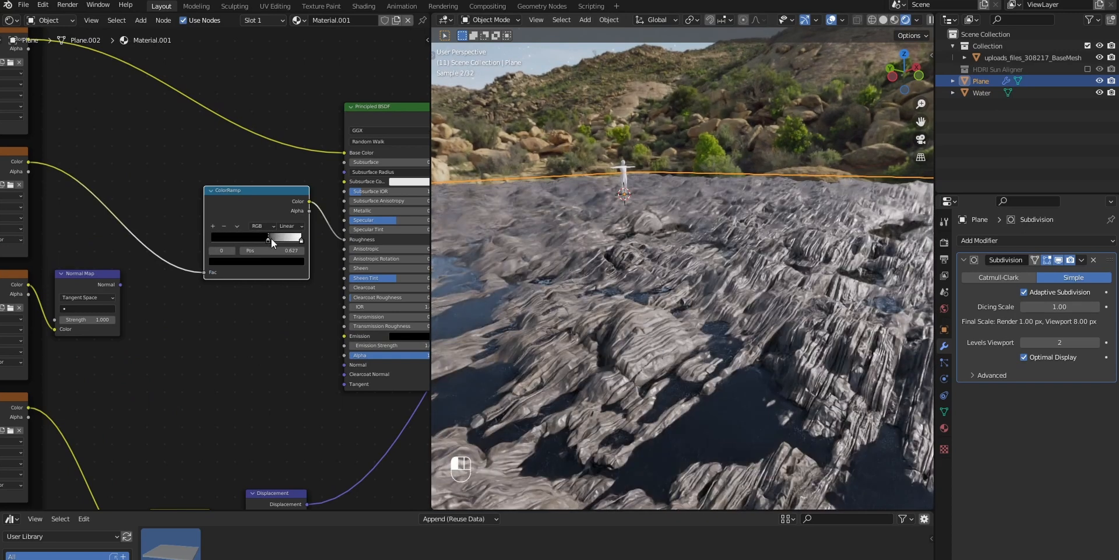
- Set the color Value of the Water material's Transparent BSDF to 0.288
scroll(694, 286, "down", 2)
middle_click_drag(694, 285, 674, 251)
scroll(766, 270, "down", 2)
scroll(698, 299, "up", 2)
left_click(982, 92)
left_click(89, 287)
left_click_drag(181, 176, 180, 140)
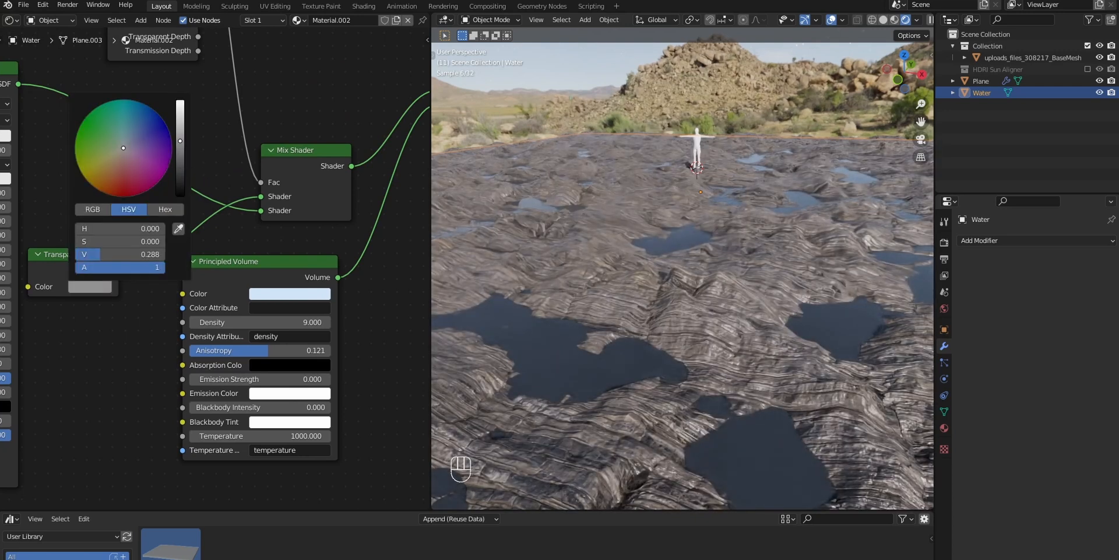
middle_click_drag(753, 219, 727, 260)
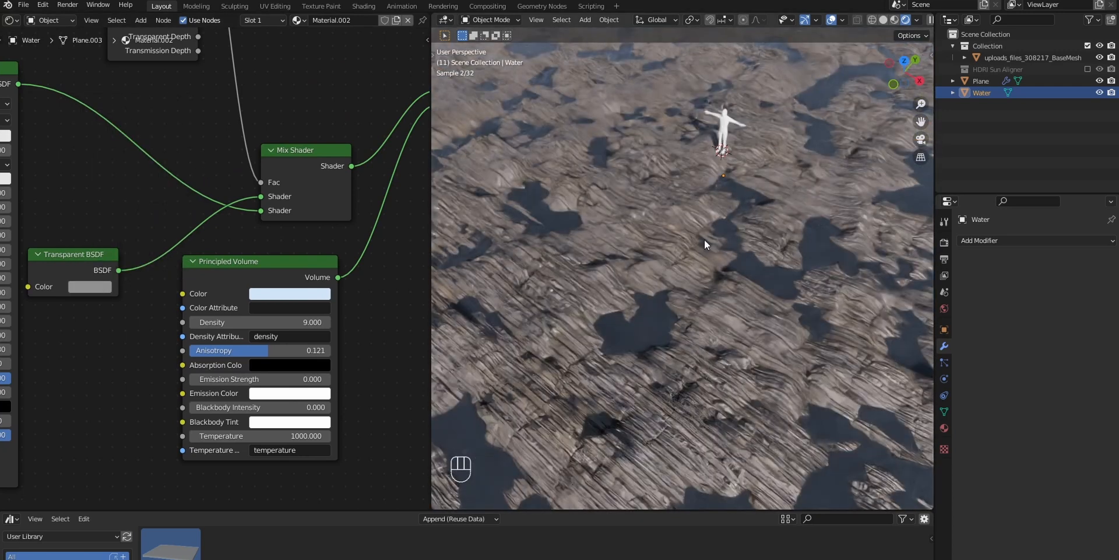
- Extend the 3D viewport over the node editor and unlink the HDRI World from the scene
left_click_drag(433, 17, 409, 70)
scroll(494, 241, "down", 6)
middle_click_drag(494, 240, 507, 227)
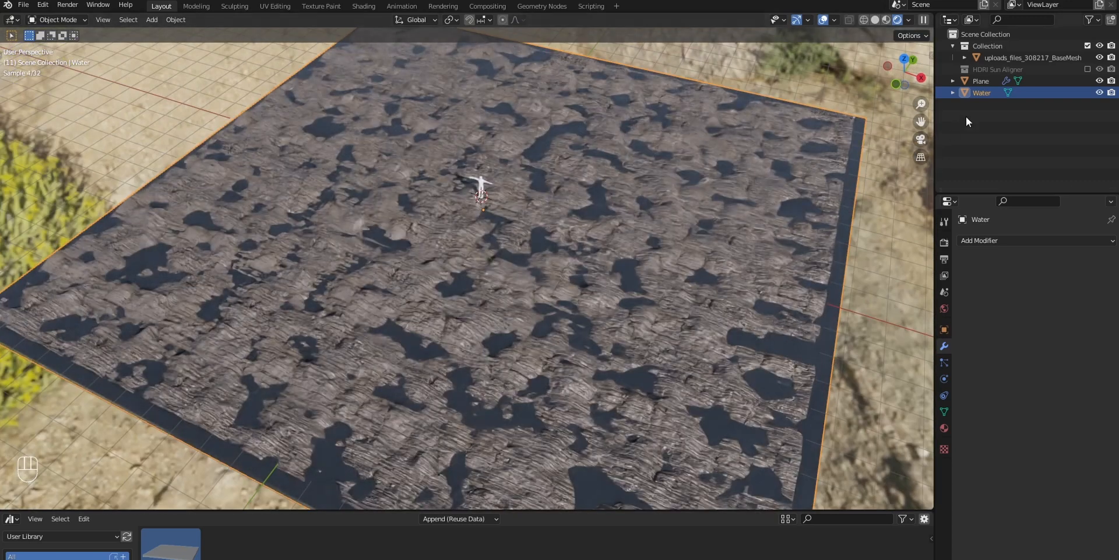
middle_click_drag(624, 244, 613, 225)
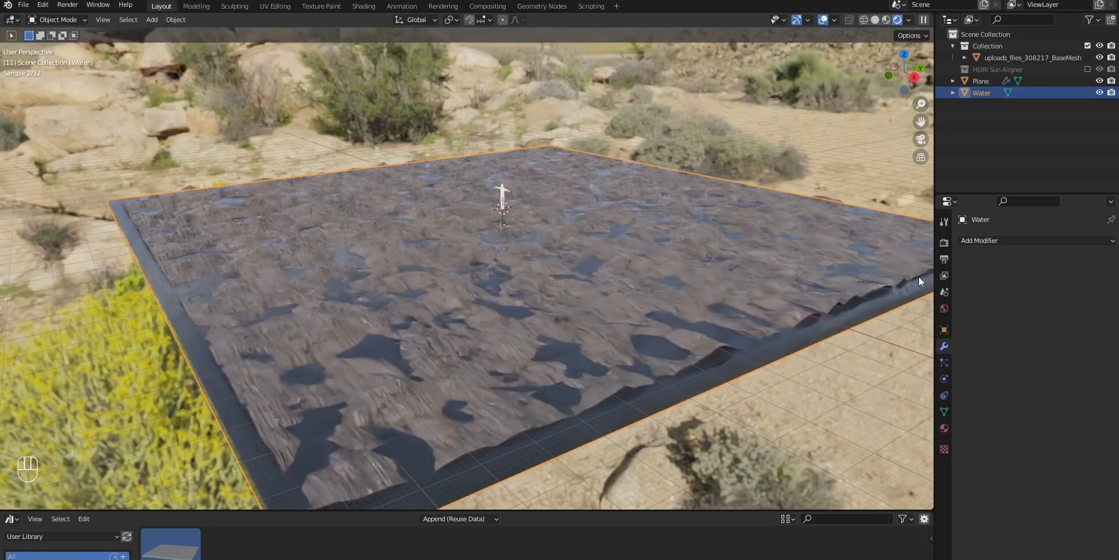
left_click(944, 309)
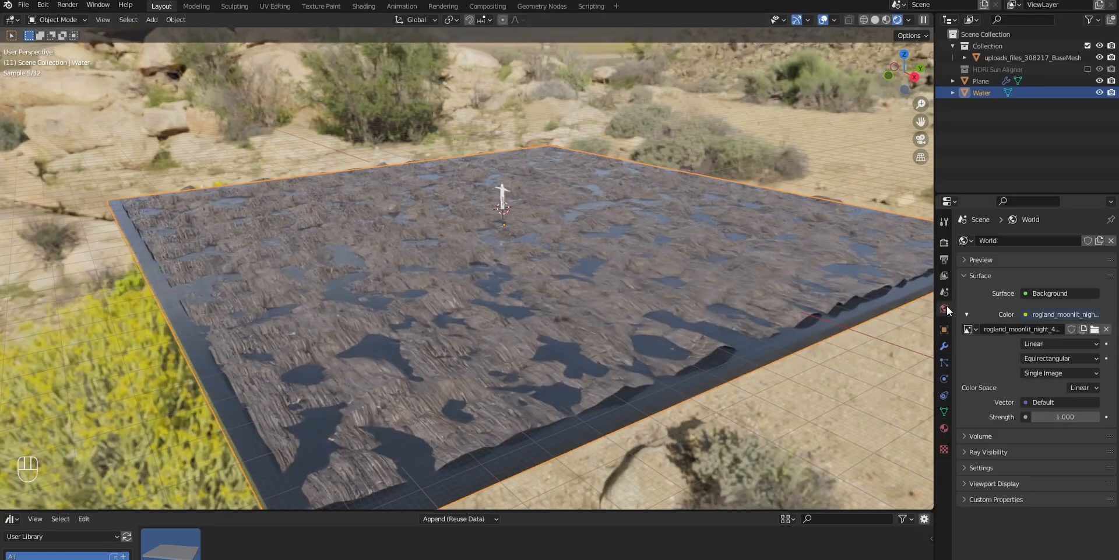
left_click(1111, 240)
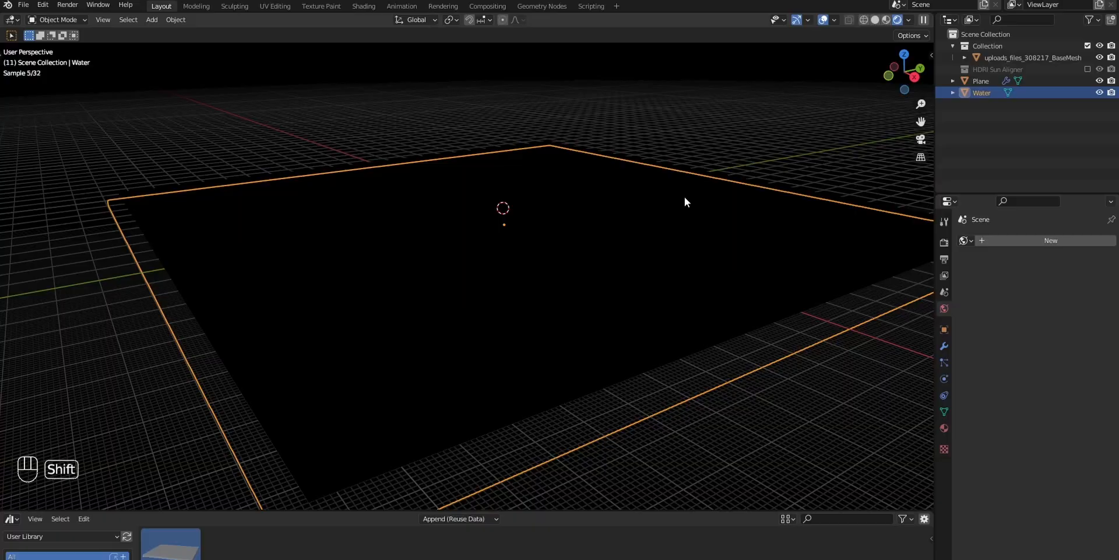
- Add a plane, scale it up and rotate it 90 degrees about X to stand upright
key("shift+a")
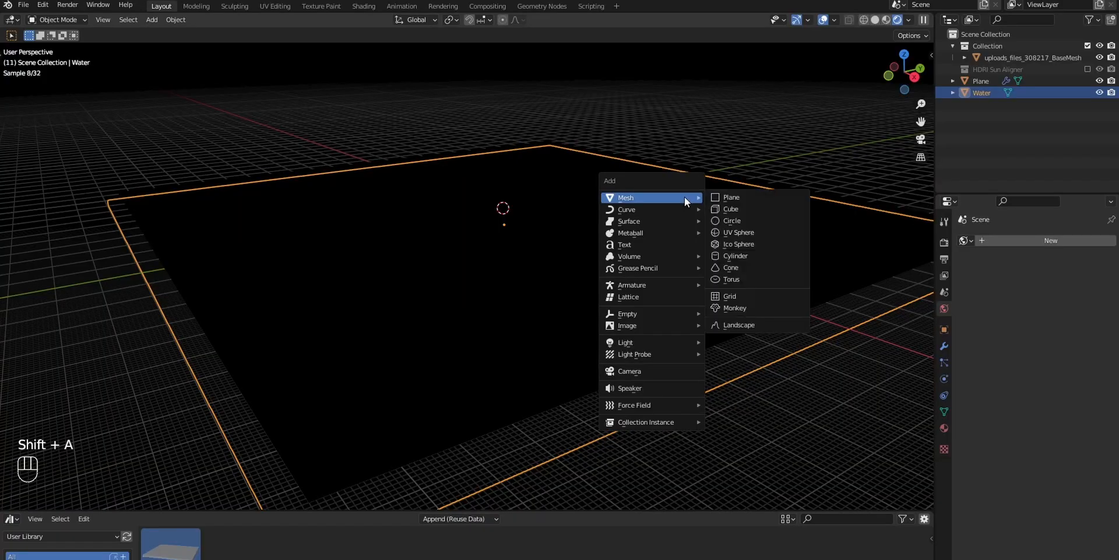
left_click(732, 198)
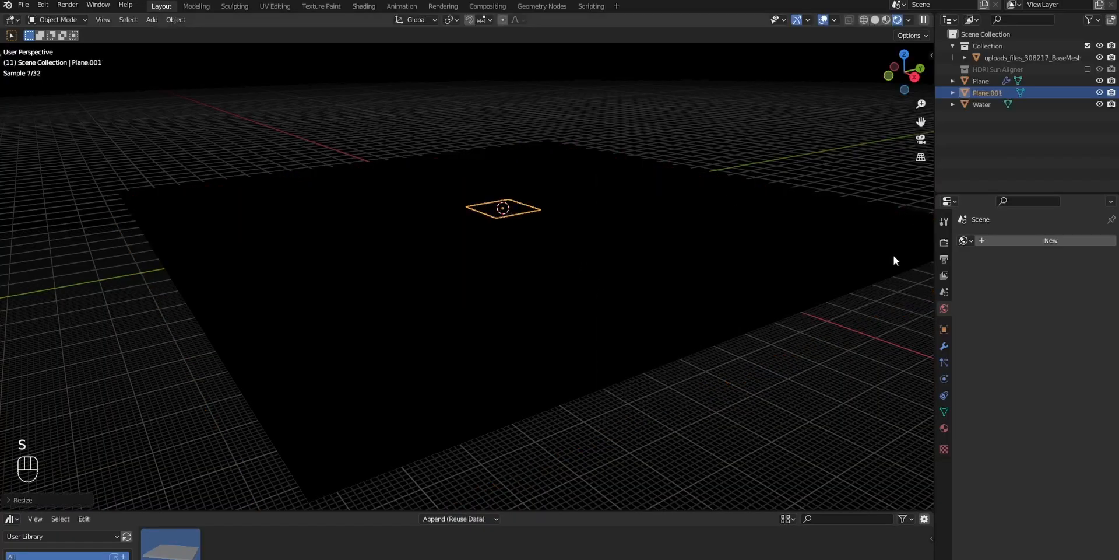
type("rx90")
key("Return")
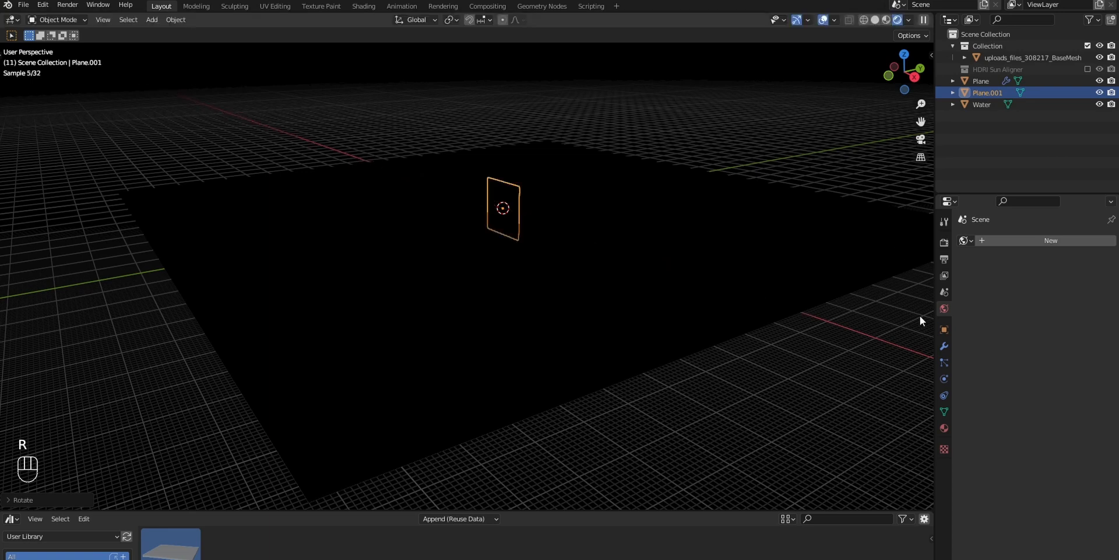
- Give the upright plane a new material and set its surface shader to Emission
left_click(985, 290)
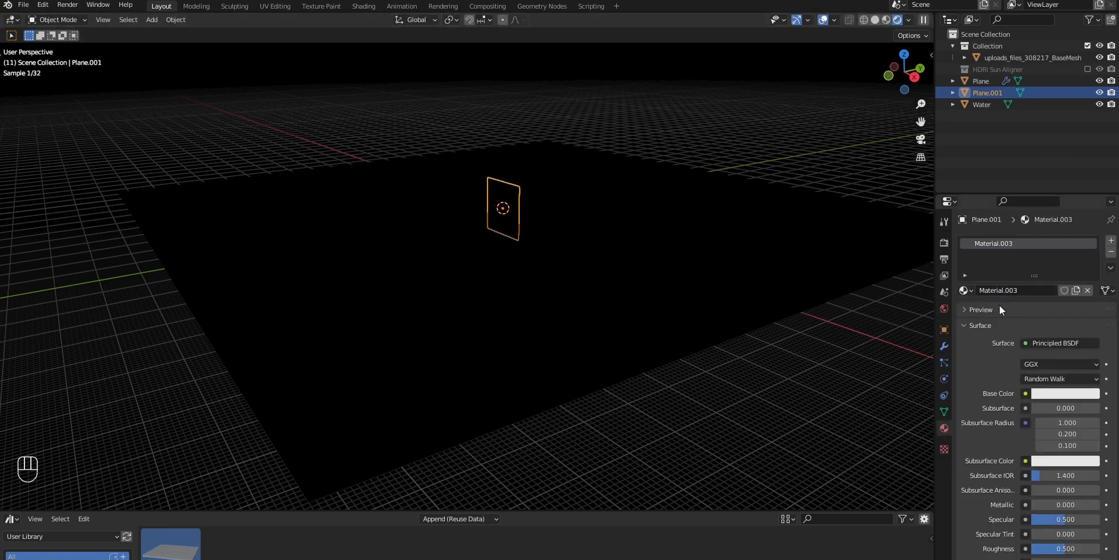
left_click(1025, 342)
left_click(991, 69)
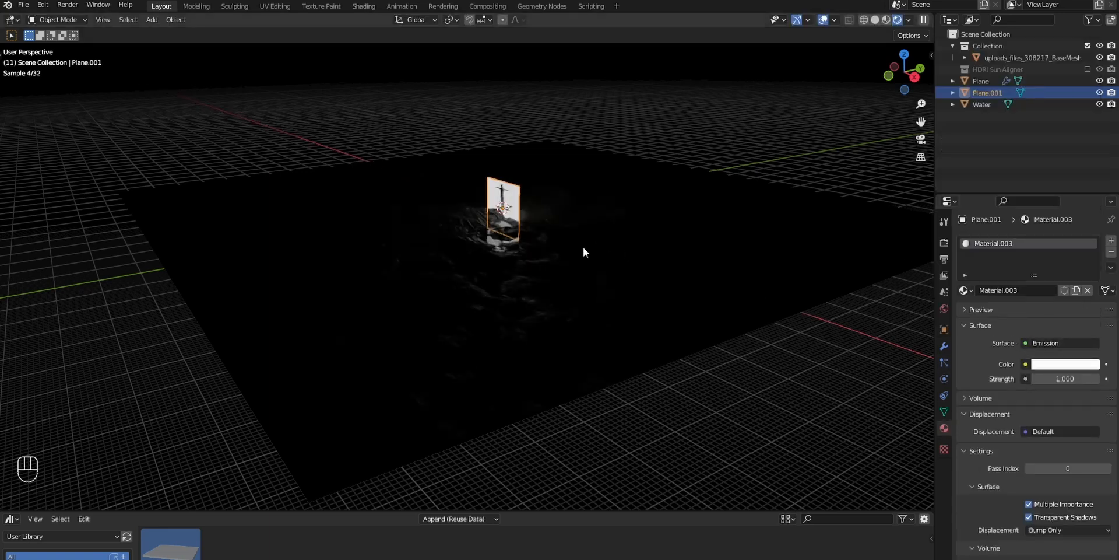
- Move the glowing plane along the Y axis so it stands behind the human figure
middle_click_drag(583, 247, 541, 231)
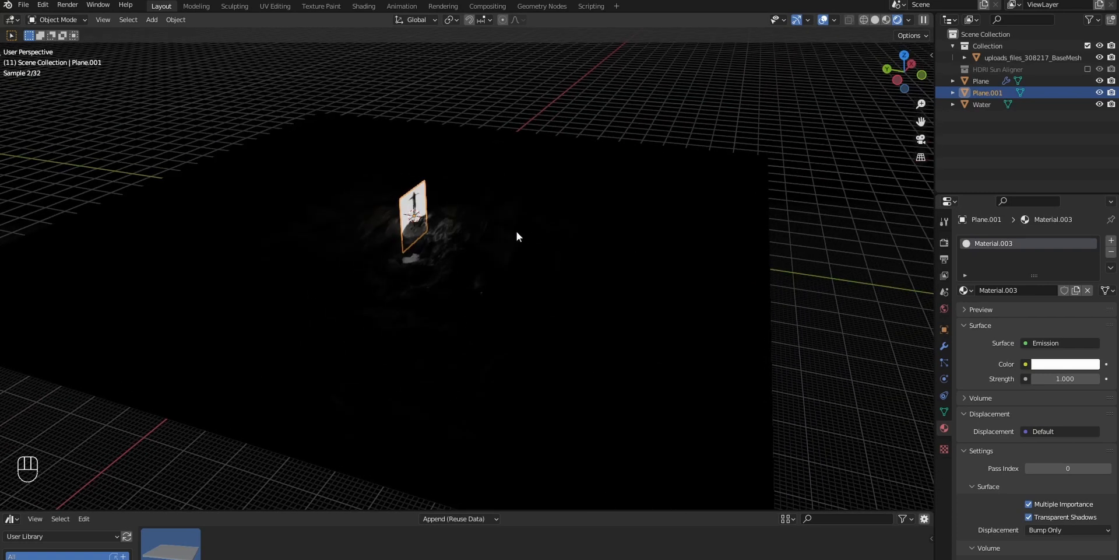
key("g")
right_click(516, 233)
scroll(457, 215, "up", 7)
scroll(455, 215, "down", 2)
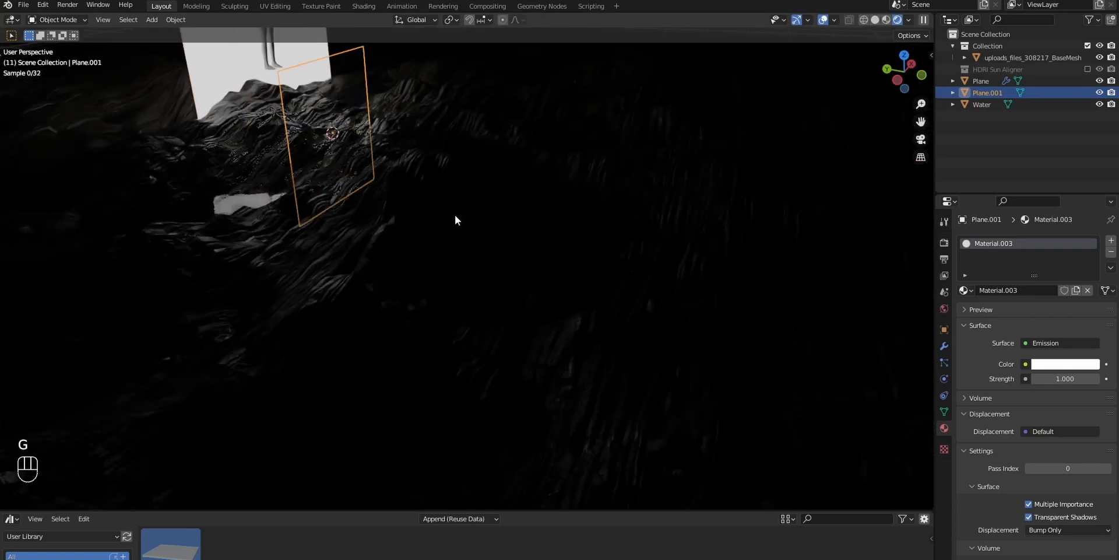
scroll(455, 220, "down", 5)
key("g")
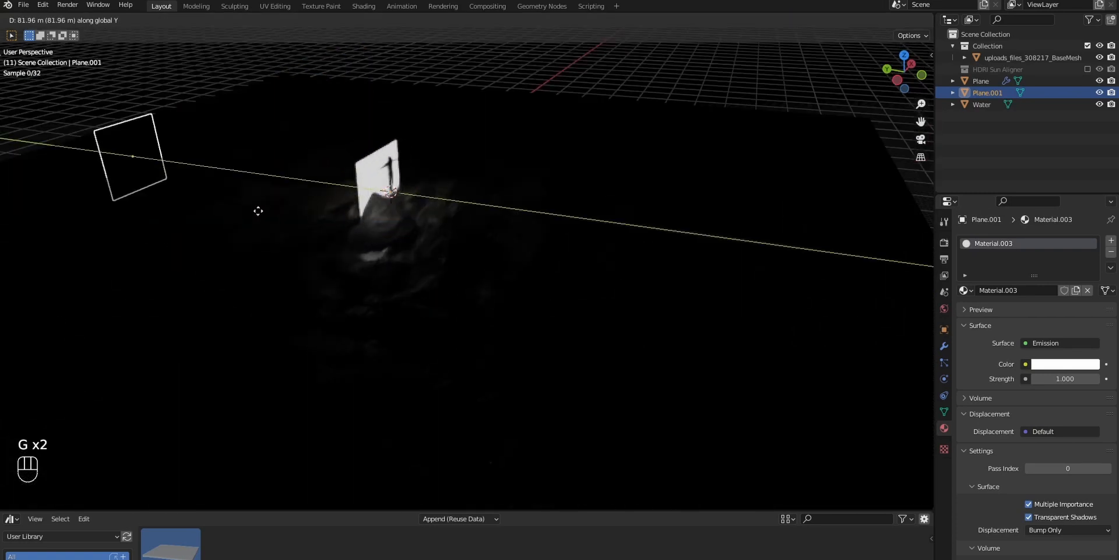
left_click(378, 227)
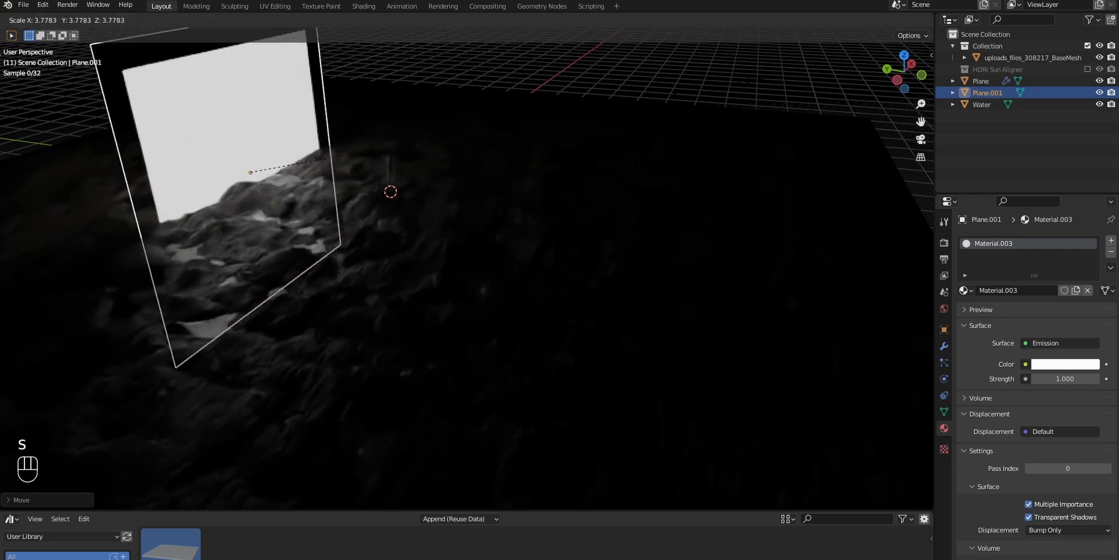
- Scale the glowing plane up and narrow it along X into a tall portrait panel
left_click(745, 134)
scroll(553, 187, "down", 5)
scroll(513, 191, "up", 1)
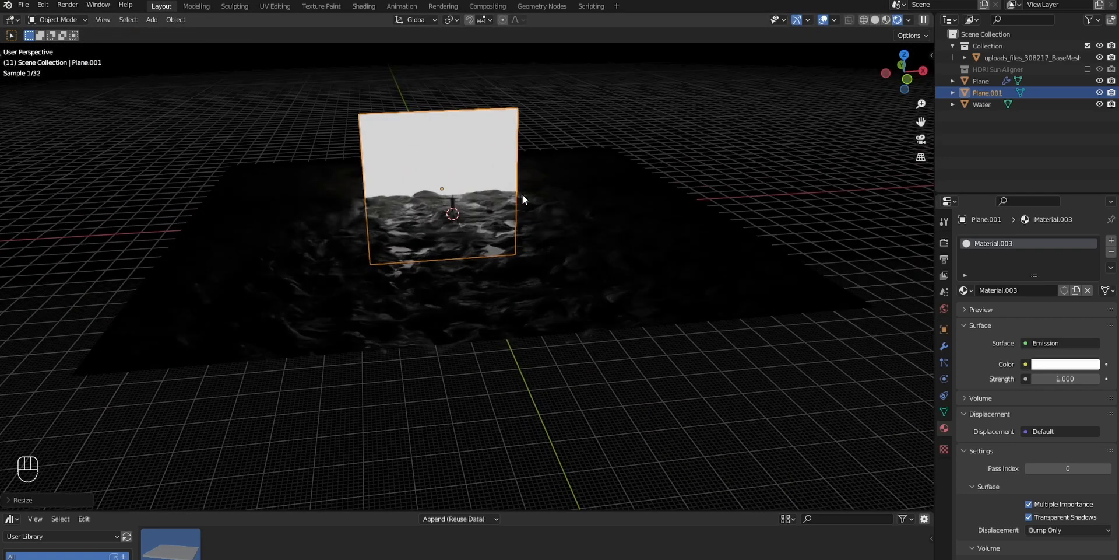
scroll(536, 262, "up", 3)
middle_click_drag(530, 212, 507, 233, "shift")
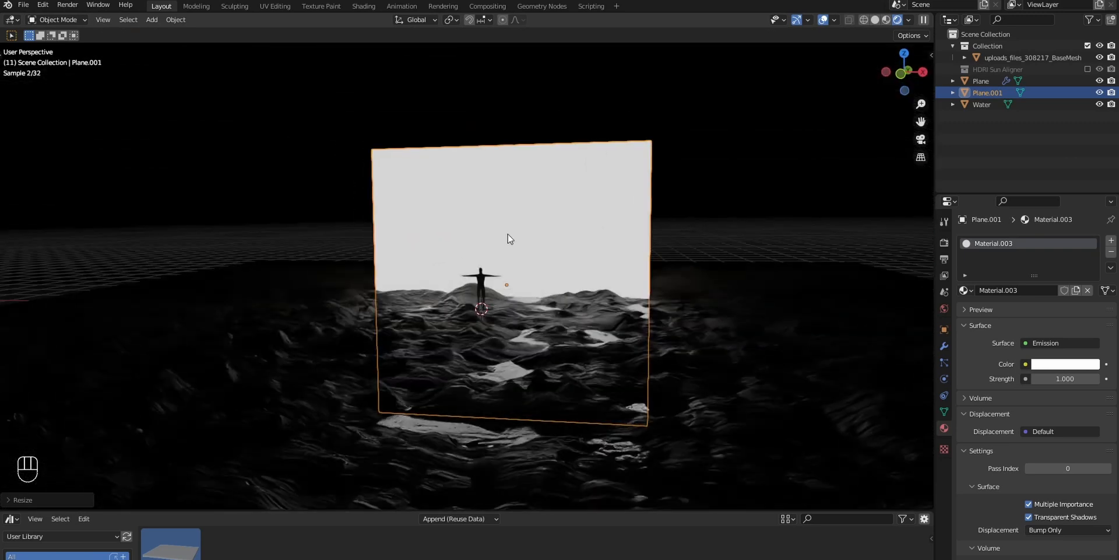
scroll(522, 237, "up", 1)
key("x")
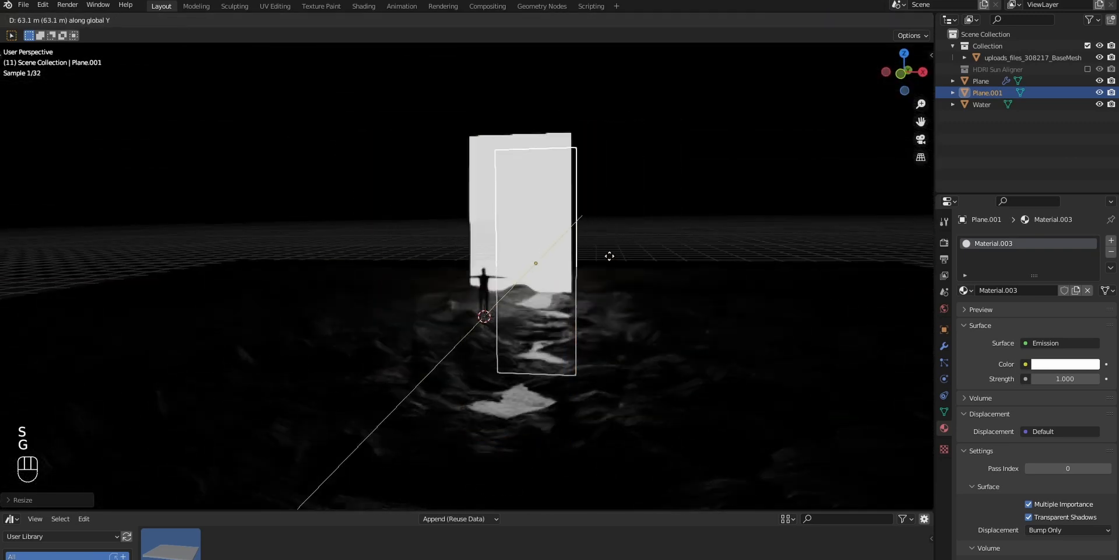
right_click(609, 256)
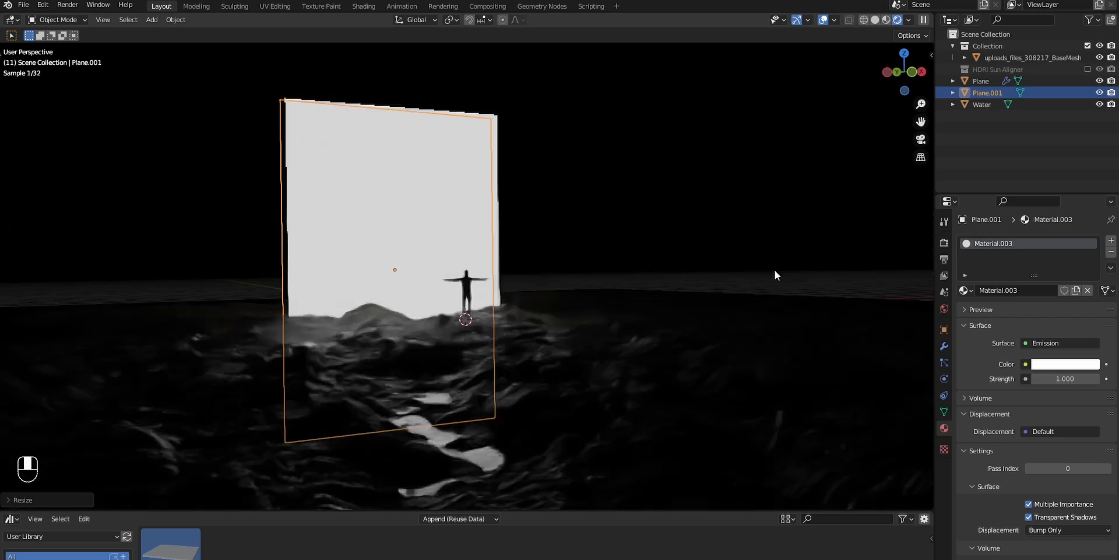
- Set the plane's emission strength to 7 and hide the human base mesh in the viewport
left_click_drag(1048, 379, 1083, 379)
middle_click_drag(699, 336, 651, 306)
middle_click_drag(491, 297, 688, 338)
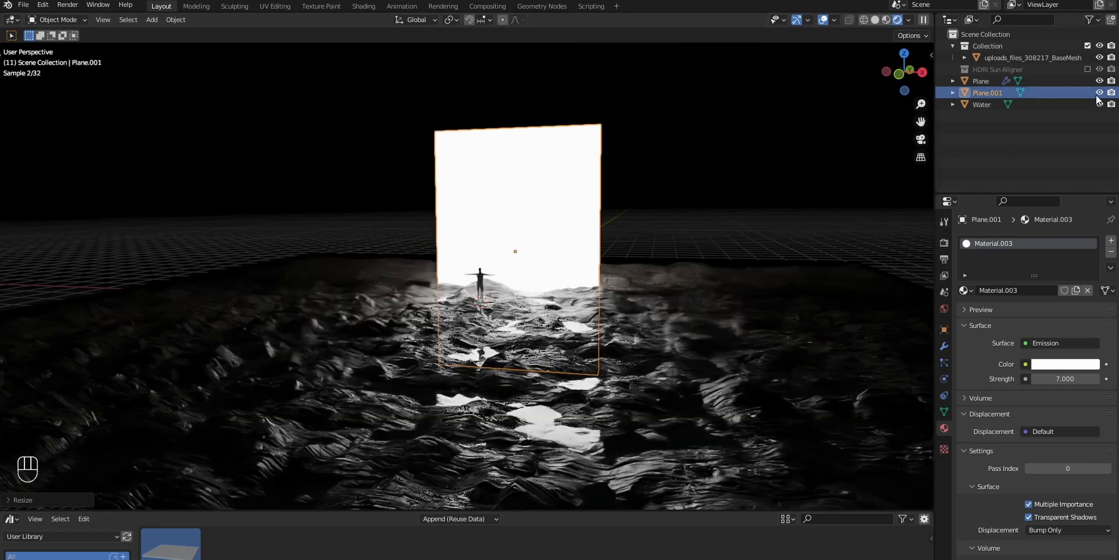
left_click(1099, 57)
middle_click_drag(587, 268, 609, 263)
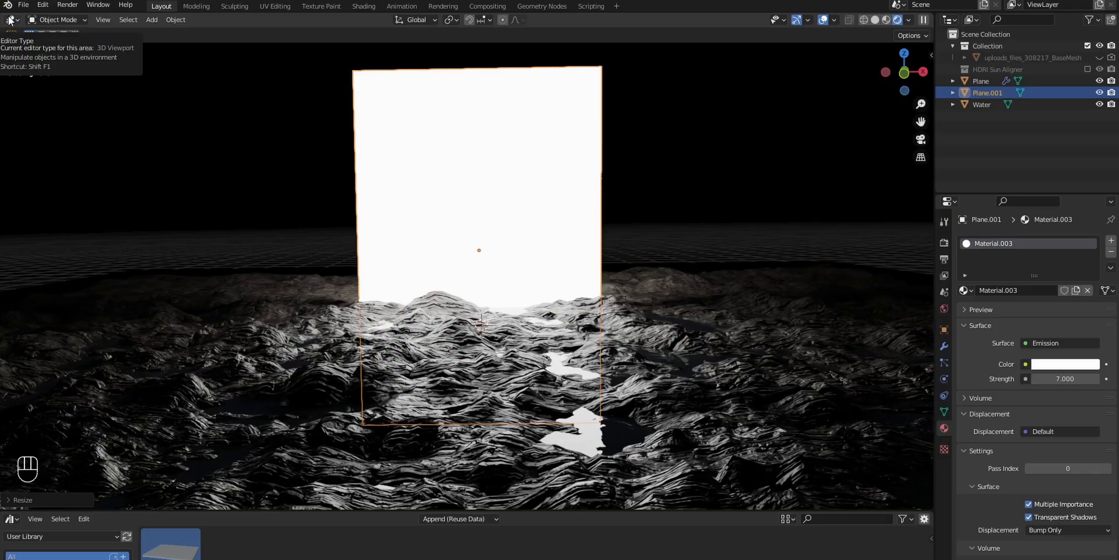
- Split the 3D viewport in two and turn one of the halves into a Shader Editor
left_click_drag(1, 17, 478, 165)
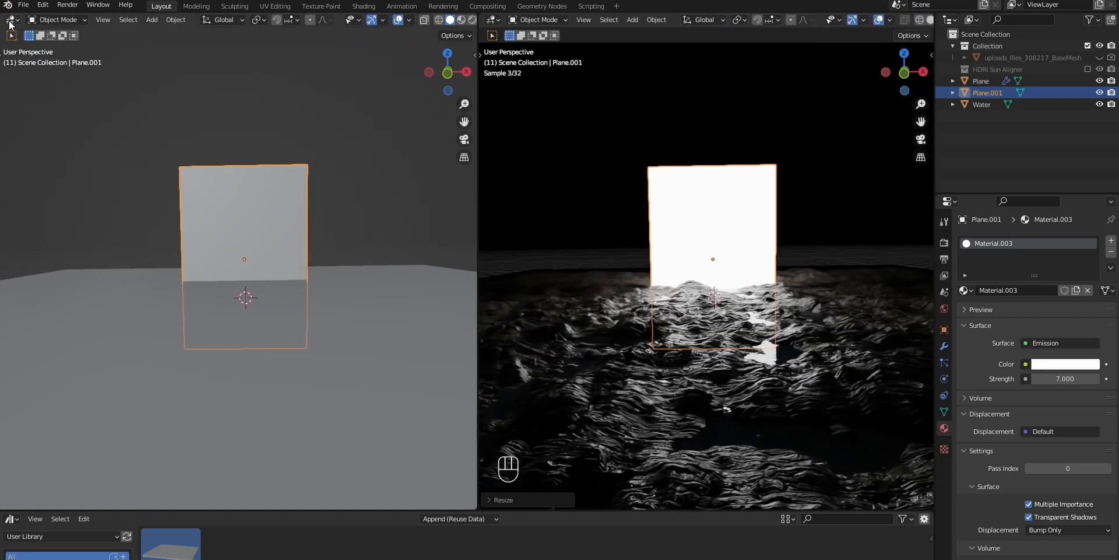
left_click(11, 20)
left_click(32, 130)
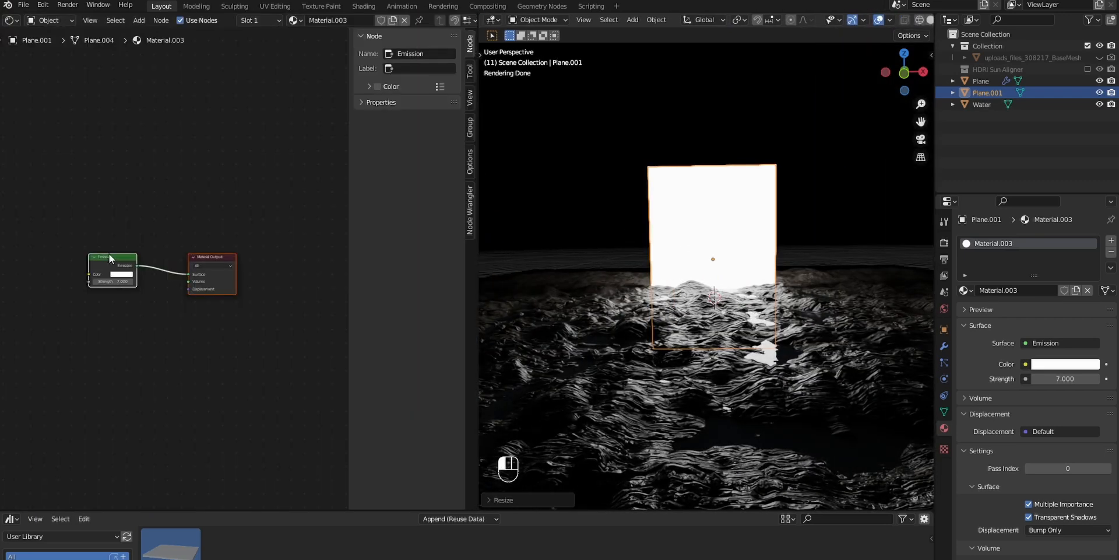
- Add an Image Texture with Mapping and Texture Coordinate nodes to the Emission color, and load the city skyline image from the Downloads folder
key("ctrl+t")
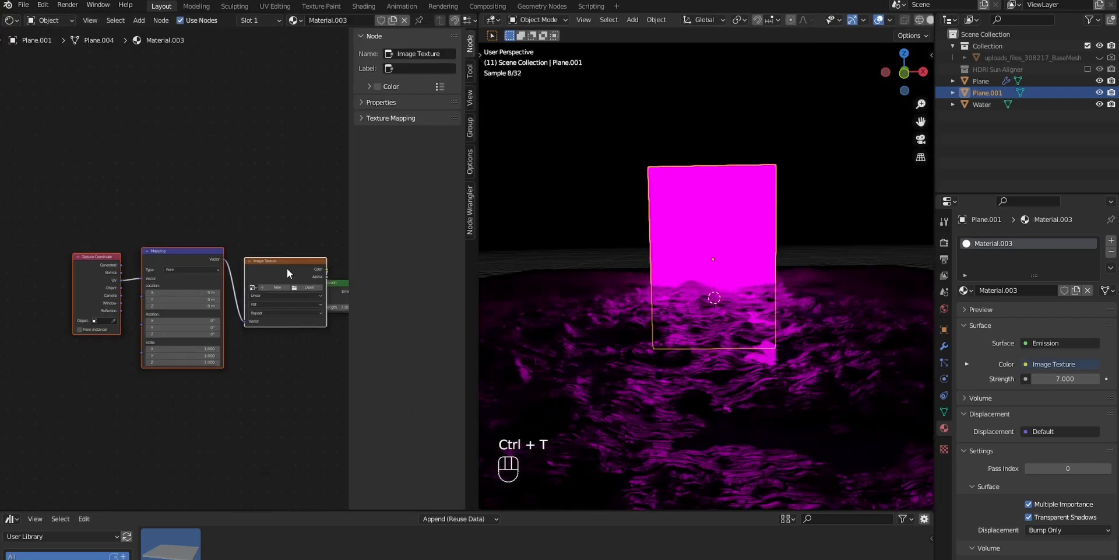
key("g")
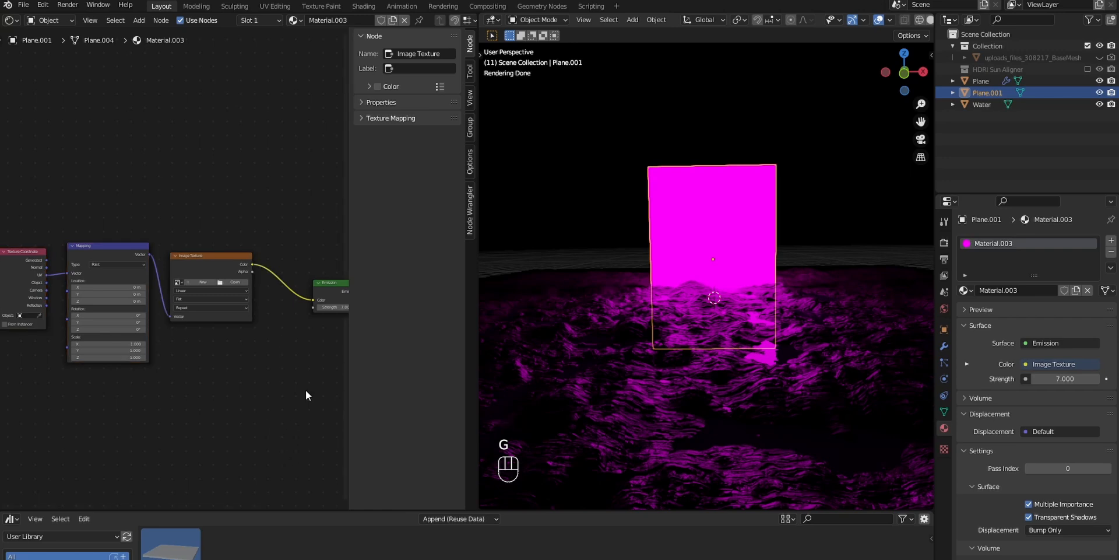
left_click(222, 285)
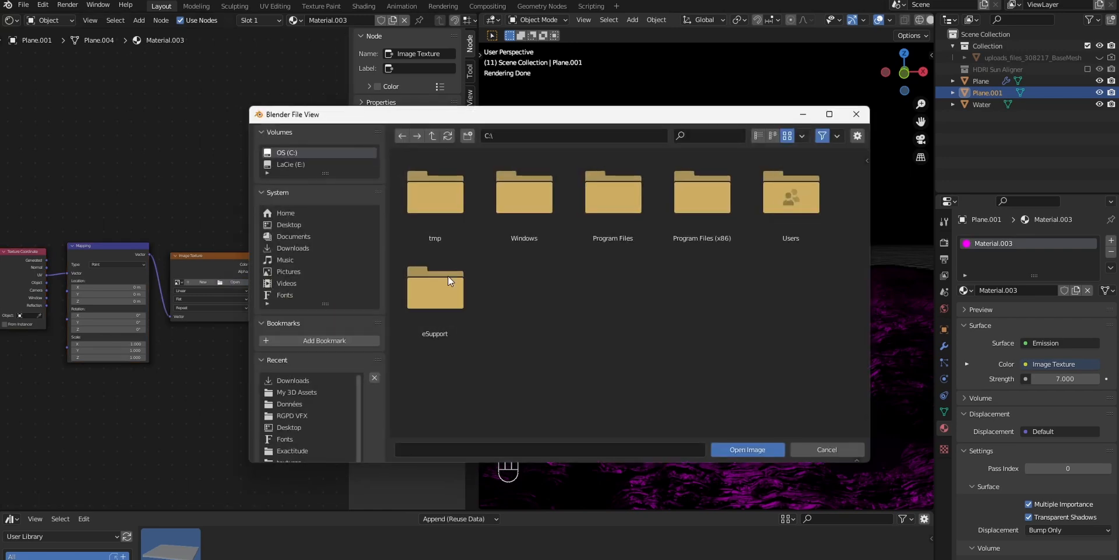
left_click(305, 246)
scroll(864, 164, "down", 3)
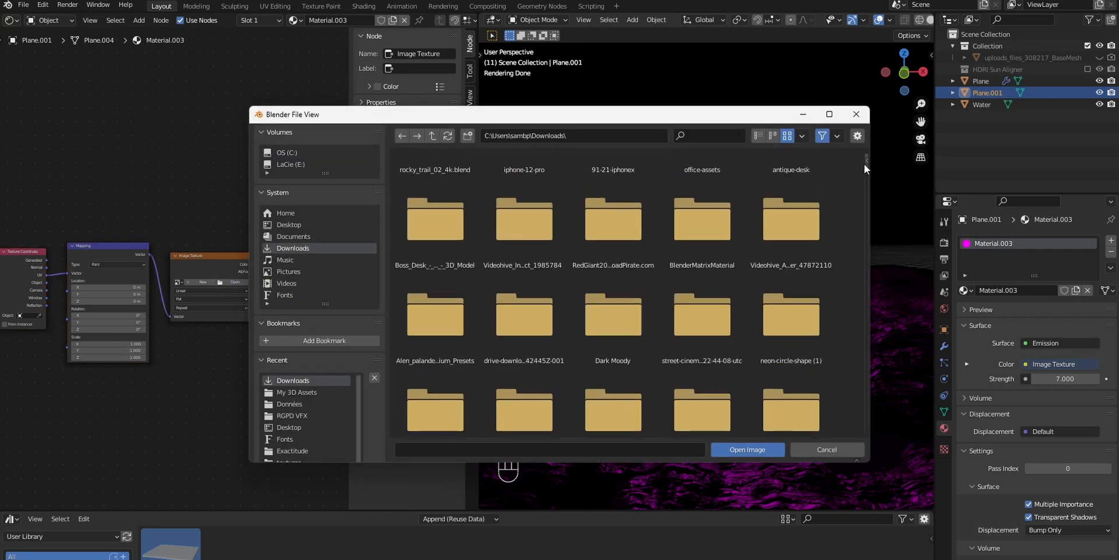
left_click_drag(866, 170, 861, 209)
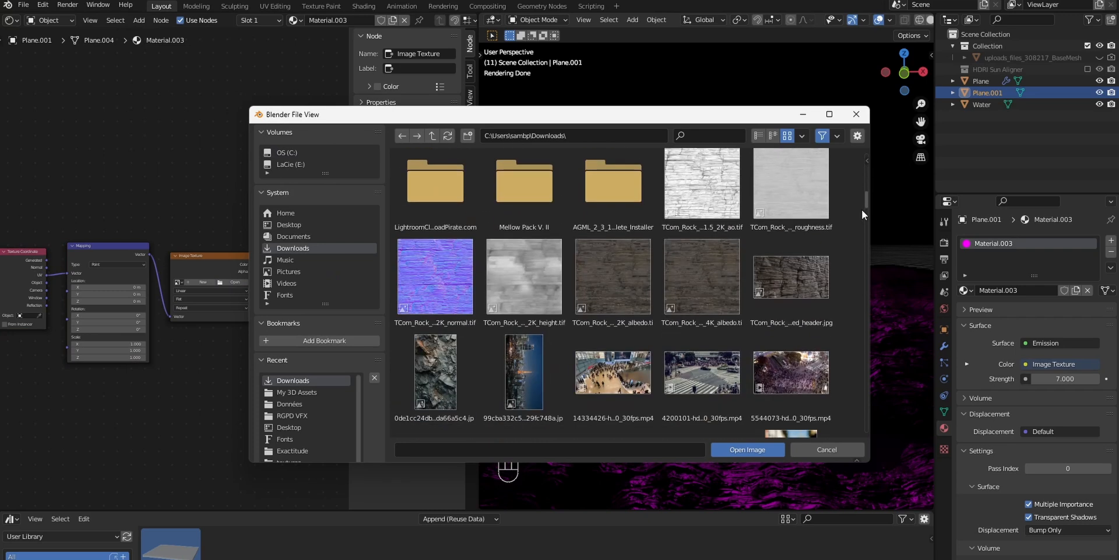
scroll(424, 365, "down", 2)
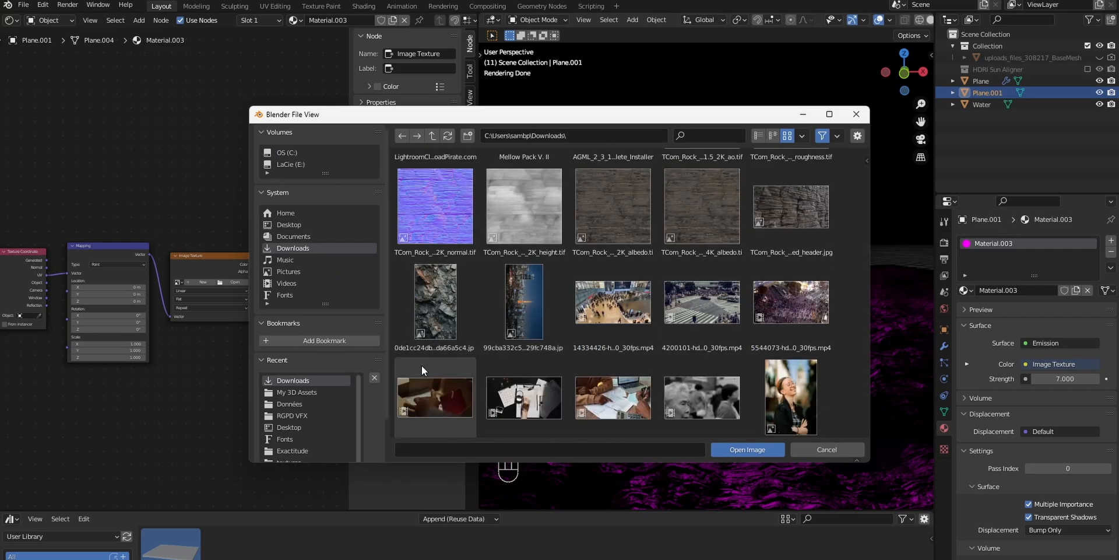
double_click(521, 305)
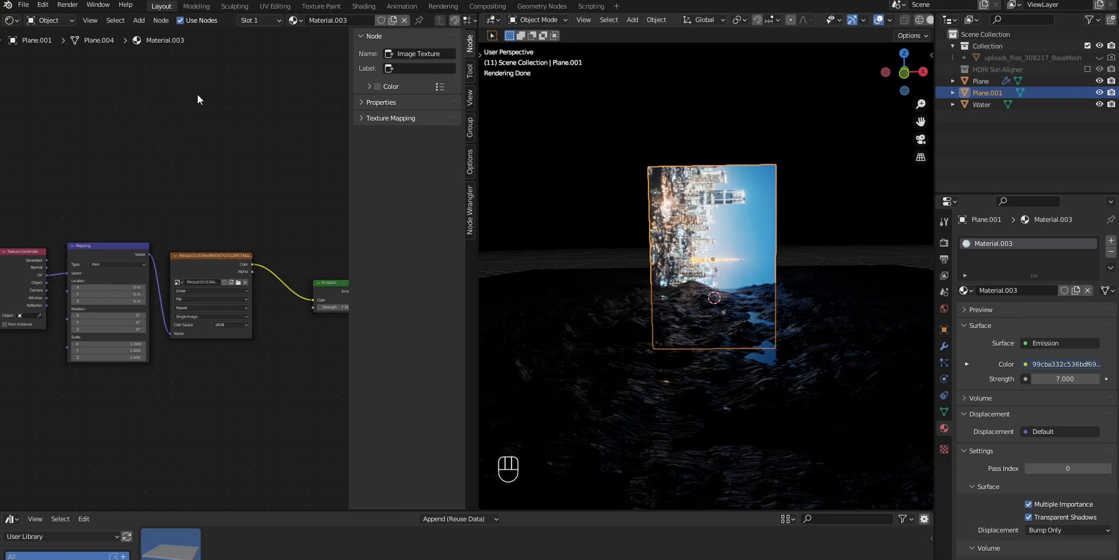
- Inset the plane's face, scale the inner face to about 0.92 and delete it to leave an open rectangular frame
key("Tab")
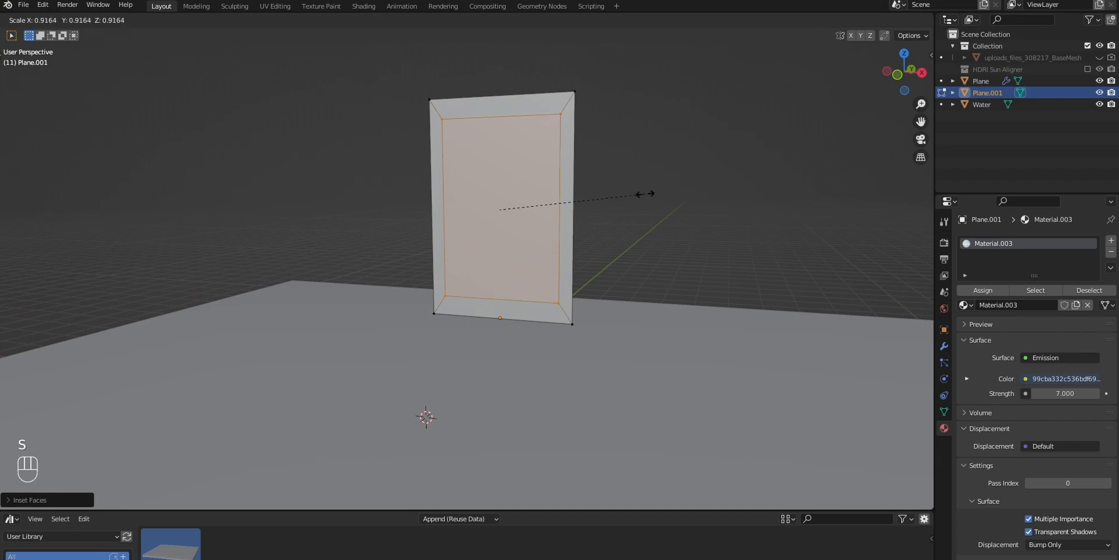
left_click(645, 193)
key("x")
left_click(645, 193)
middle_click_drag(634, 200, 536, 232)
key("Tab")
key("Tab")
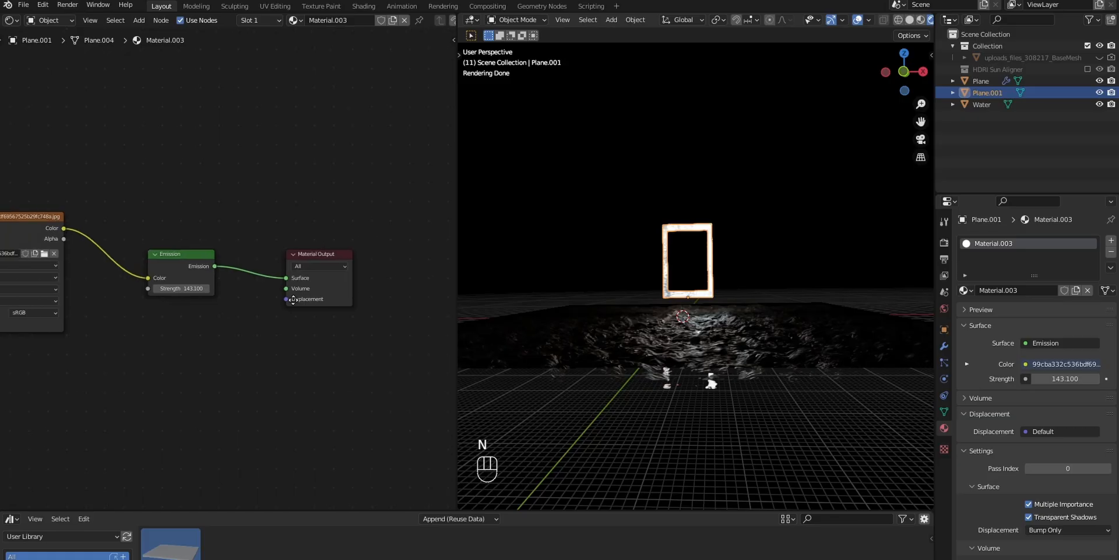
- Add a Principled BSDF node below the Emission node and connect its BSDF output to the Material Output's Surface
middle_click_drag(294, 300, 288, 317)
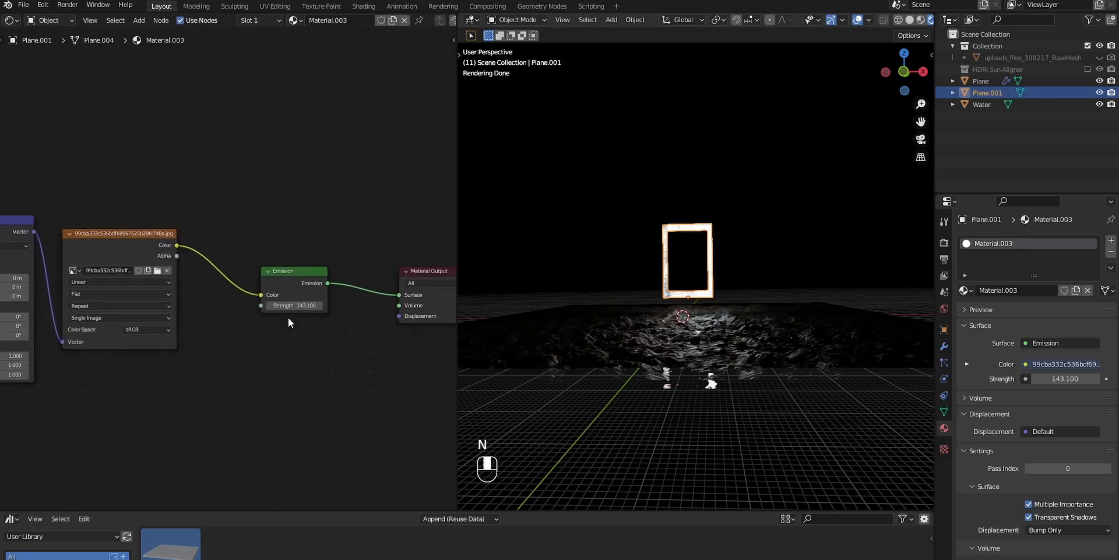
key("shift+a")
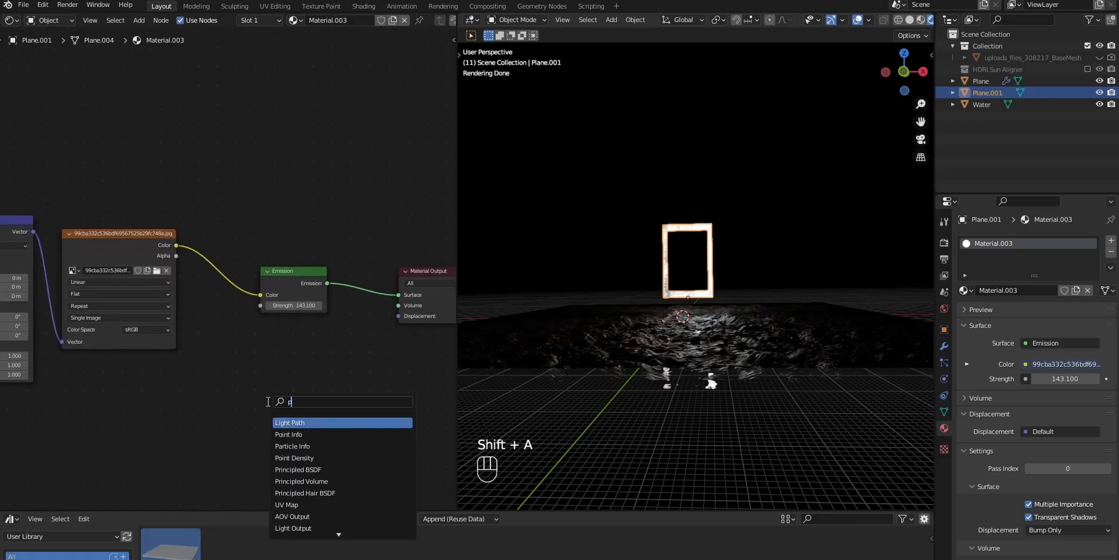
key("Return")
left_click(293, 376)
scroll(295, 375, "down", 2)
left_click(292, 353)
scroll(309, 309, "down", 3, "shift")
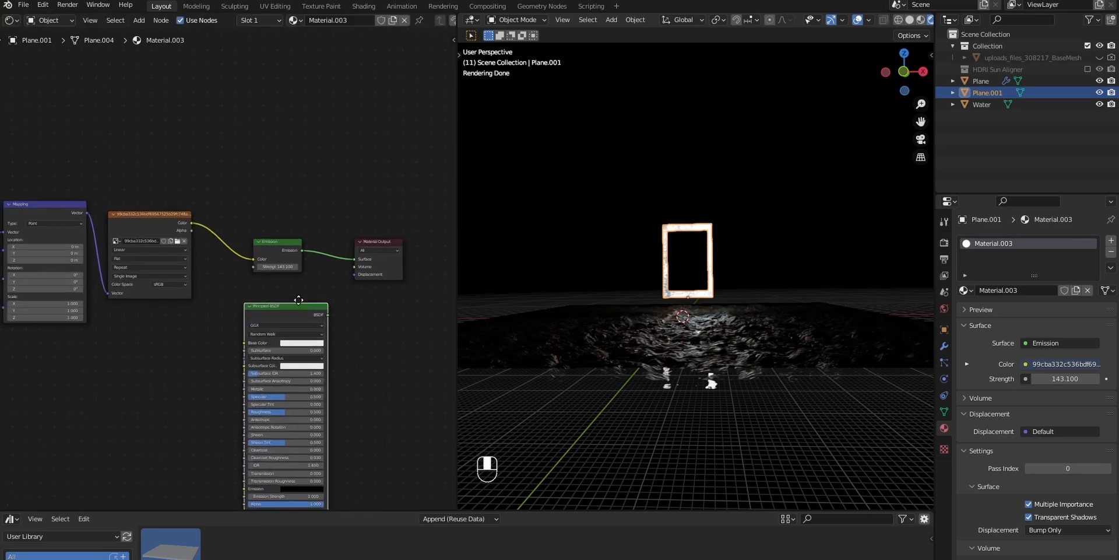
left_click_drag(327, 272, 353, 221)
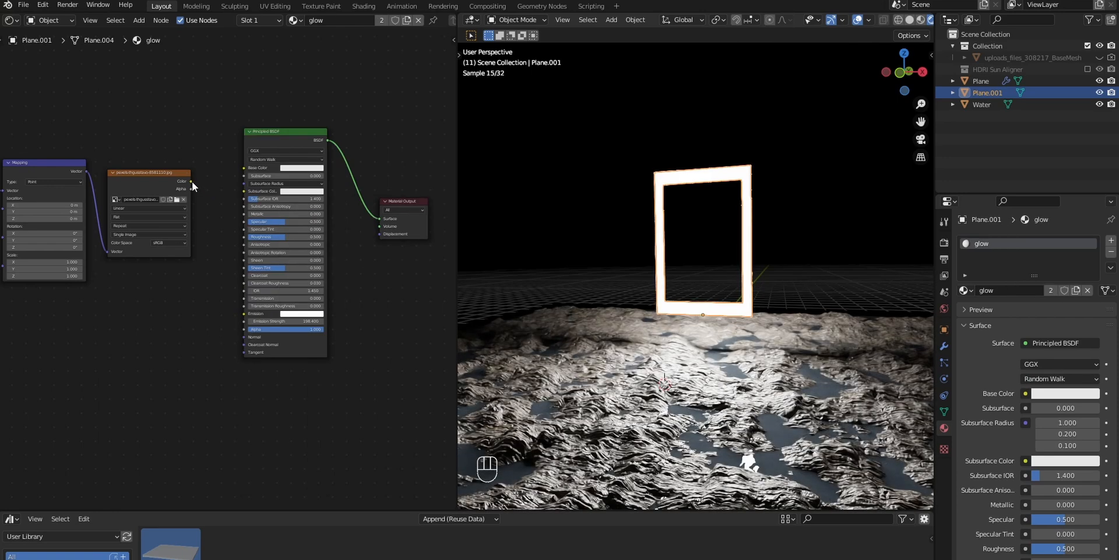
- Connect the image's Color to the Principled BSDF's Alpha through a ColorRamp, and move the ramp's white stop to 0.473
left_click_drag(192, 181, 245, 329)
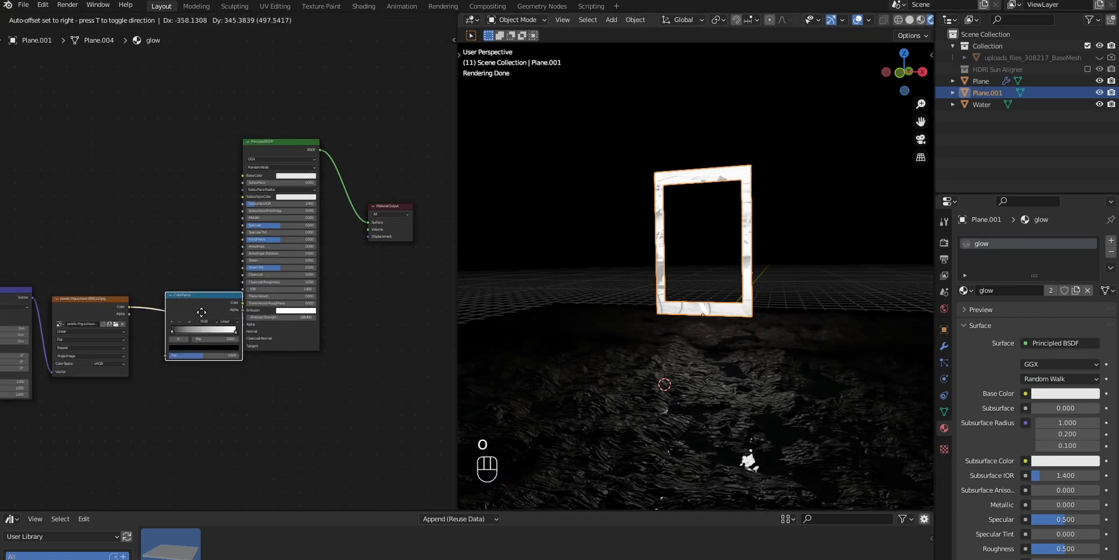
left_click(198, 308)
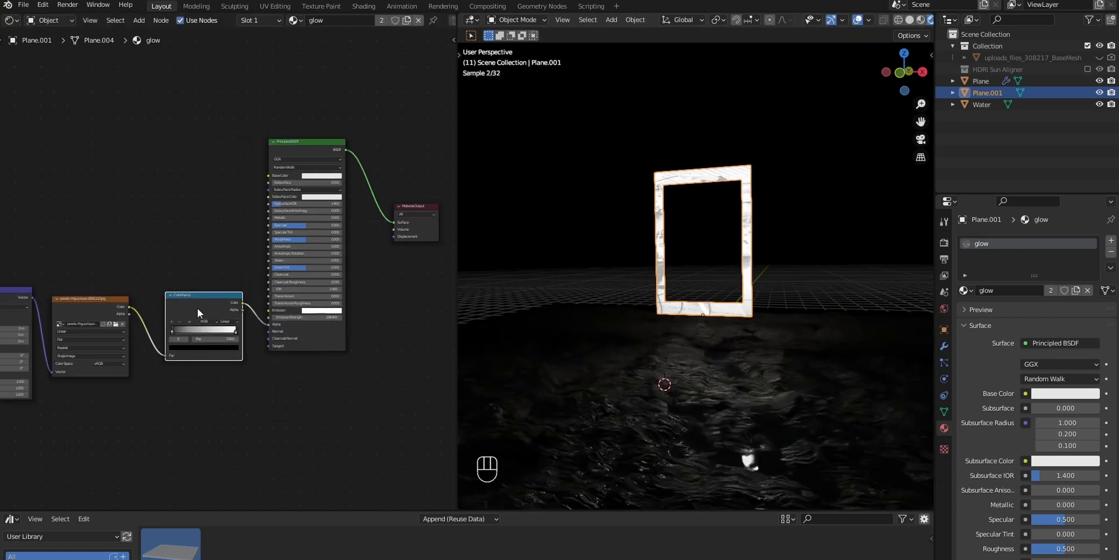
scroll(197, 308, "up", 6)
middle_click_drag(199, 327, 326, 257)
mouse_move(235, 310)
left_mouse_down()
mouse_move(251, 309)
mouse_move(232, 314)
left_mouse_up()
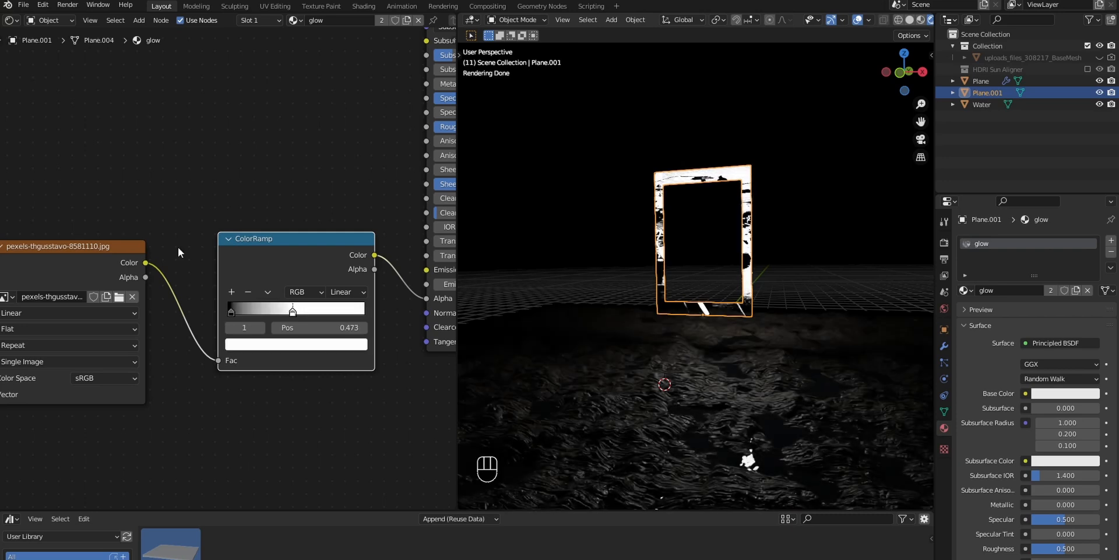
- Move the ColorRamp node down and link the image texture's Color to the Principled BSDF's Emission input
scroll(179, 246, "down", 3)
middle_click_drag(198, 240, 187, 266)
left_click_drag(249, 281, 240, 352)
left_click_drag(145, 285, 370, 289)
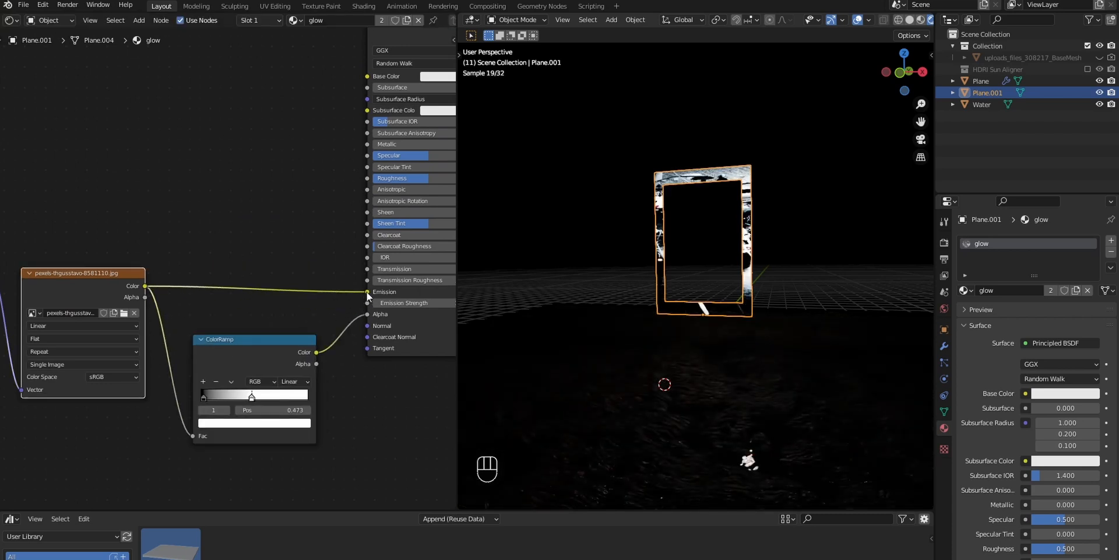
- Insert a Mix color node between the image texture and Emission, and set its Color2 to orange with hue 0.022 and saturation 1
key("shift+a")
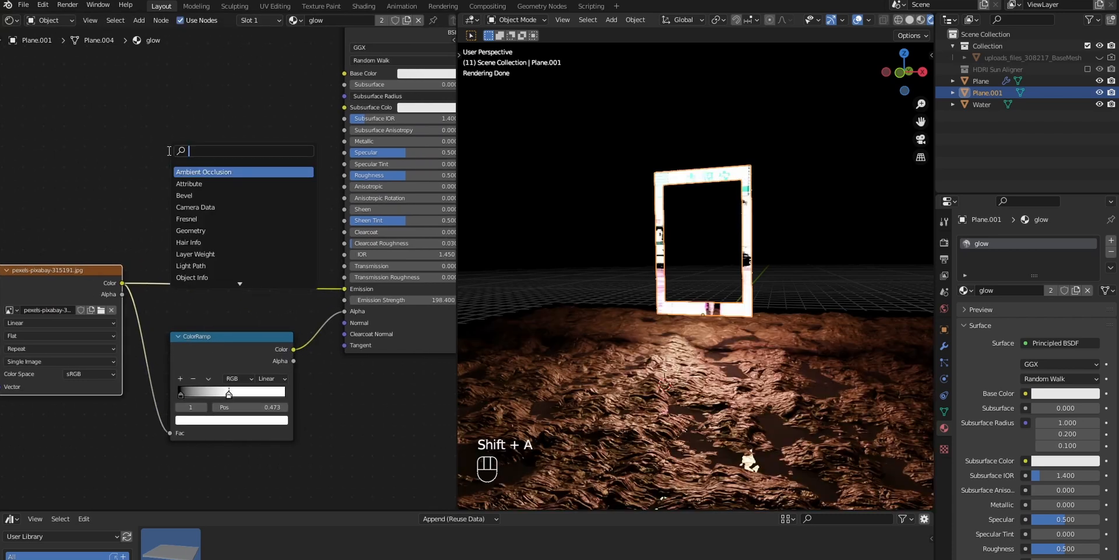
type("u")
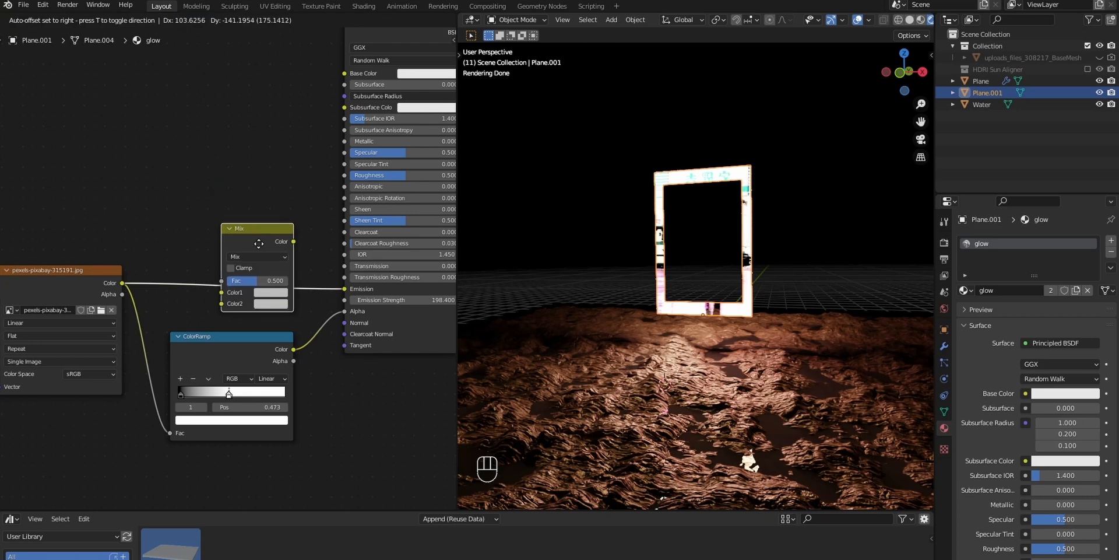
left_click(258, 243)
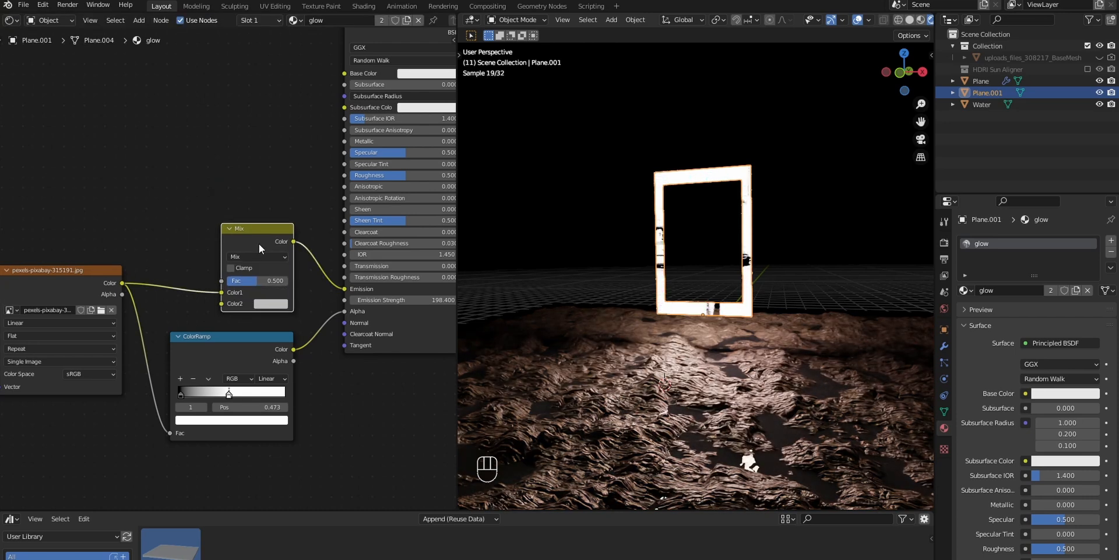
mouse_move(253, 231)
left_mouse_down()
mouse_move(220, 215)
mouse_move(285, 143)
mouse_move(259, 138)
left_mouse_up()
left_click(242, 288)
left_click_drag(228, 190, 247, 211)
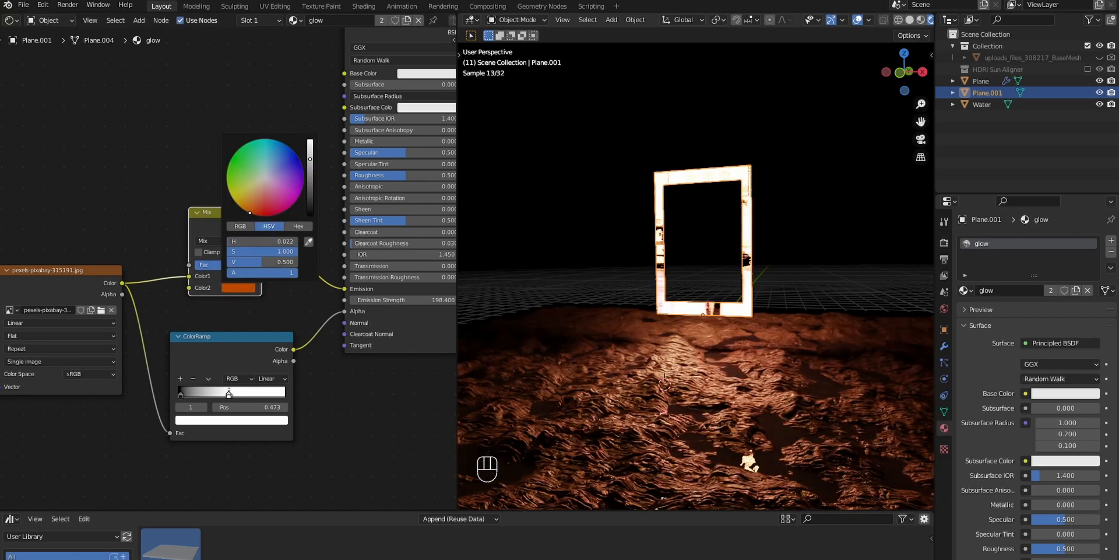
- Set the Mix node's Color2 to cyan and rotate the image texture mapping to X 63.2° and Y 4.8°
left_click_drag(251, 213, 291, 149)
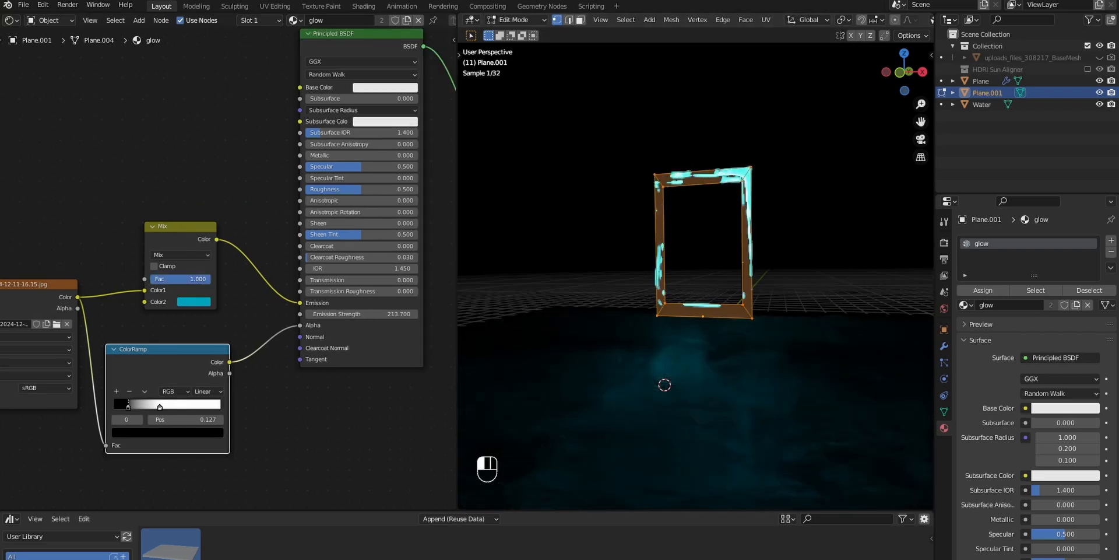
left_click(196, 303)
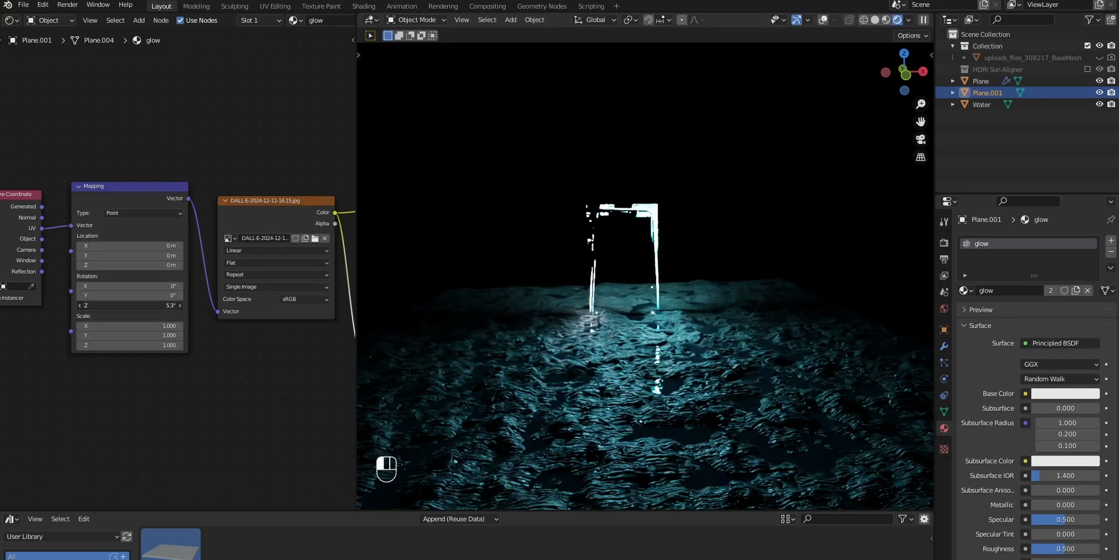
left_click_drag(129, 305, 245, 304)
right_click(154, 305)
right_click(152, 288)
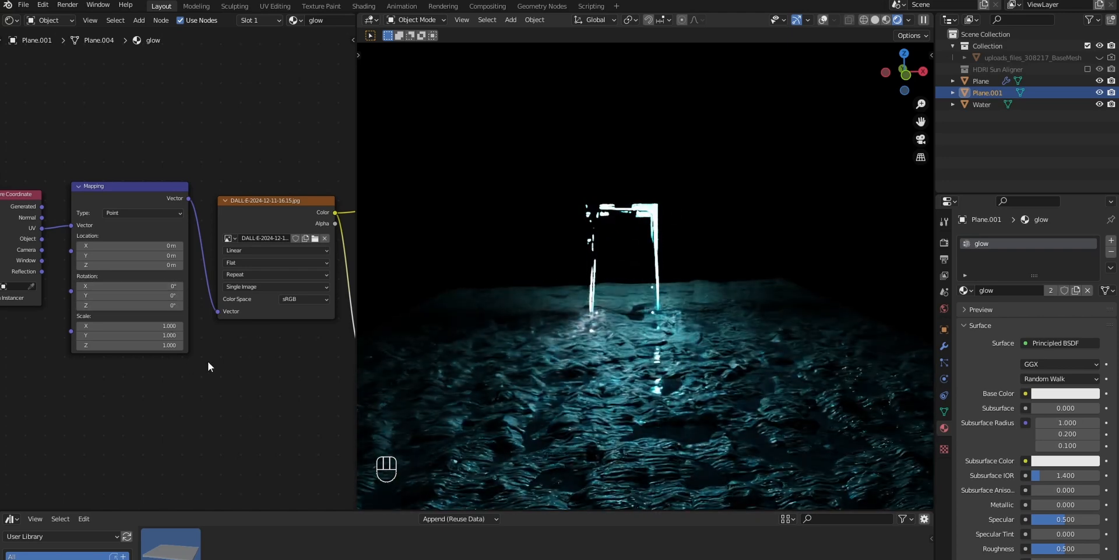
- Compare the scene with and without the Water plane, and shift the plane along Z so rock patches rise between the pools
left_click(1100, 105)
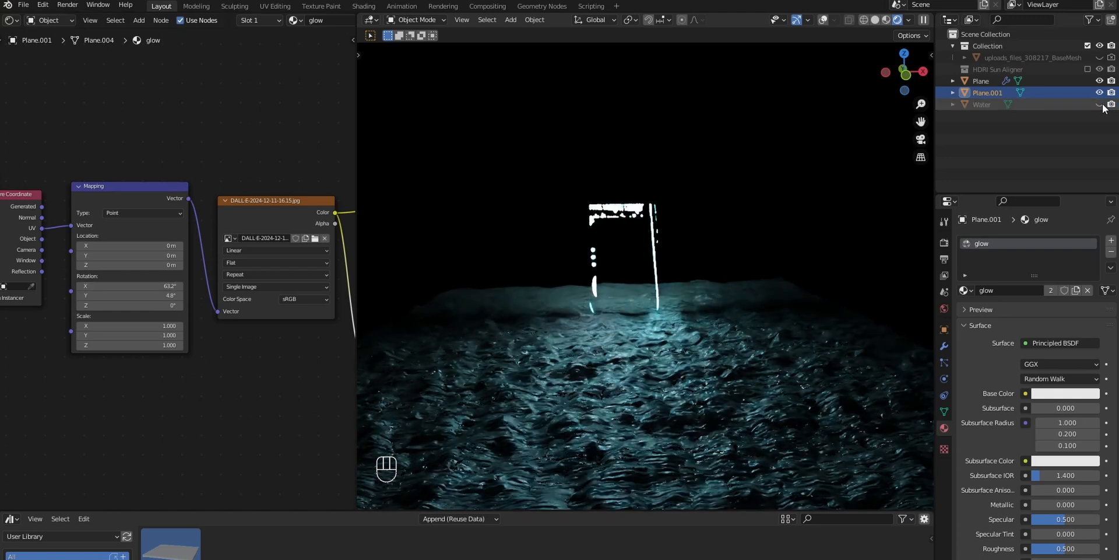
left_click(1100, 105)
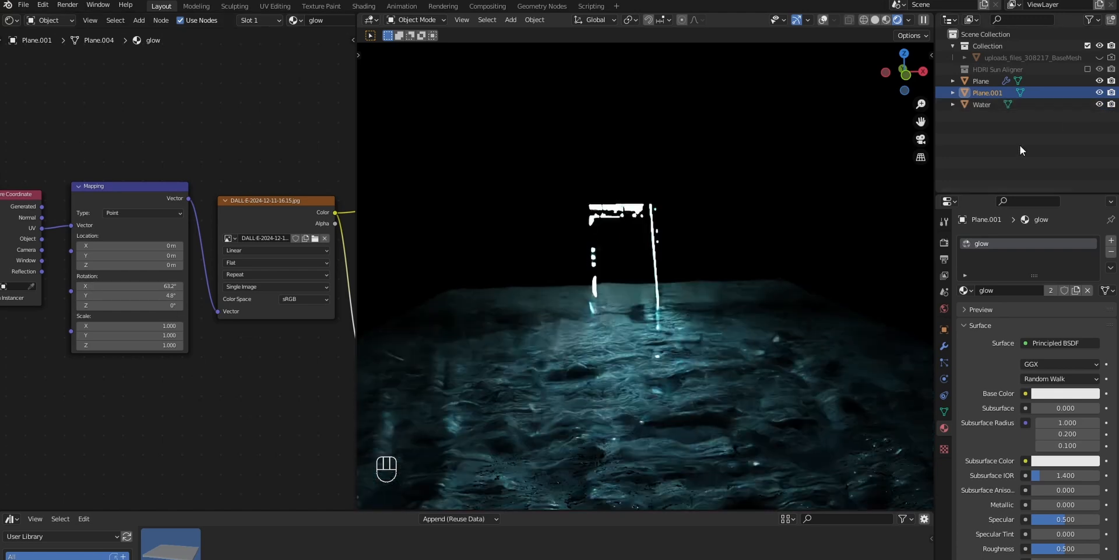
left_click(982, 104)
key("g")
key("z")
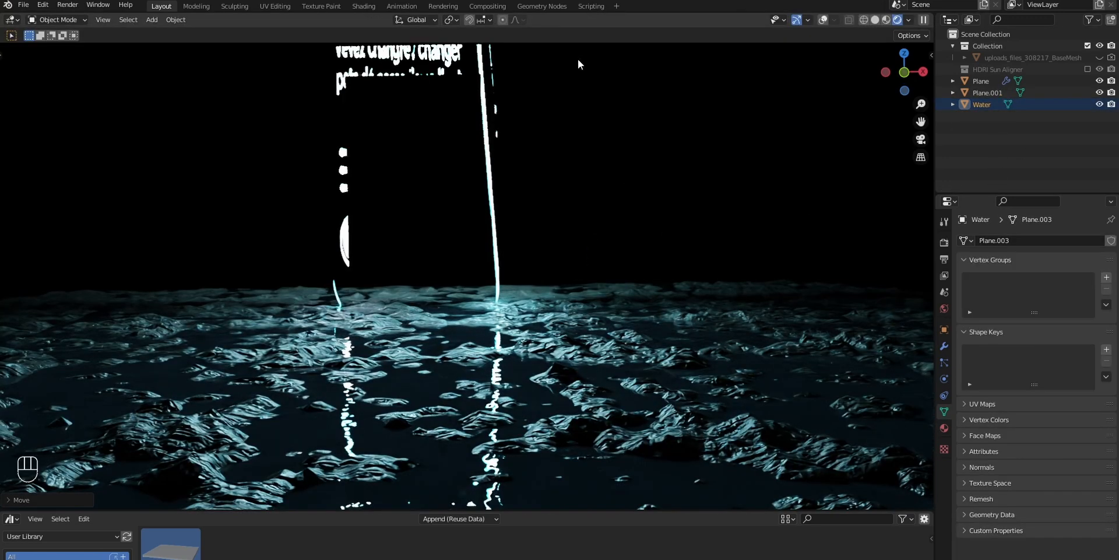
- Add a cube and scale it up to about 126 so it encloses the ground and the frame
scroll(561, 211, "down", 5)
middle_click_drag(576, 277, 576, 267)
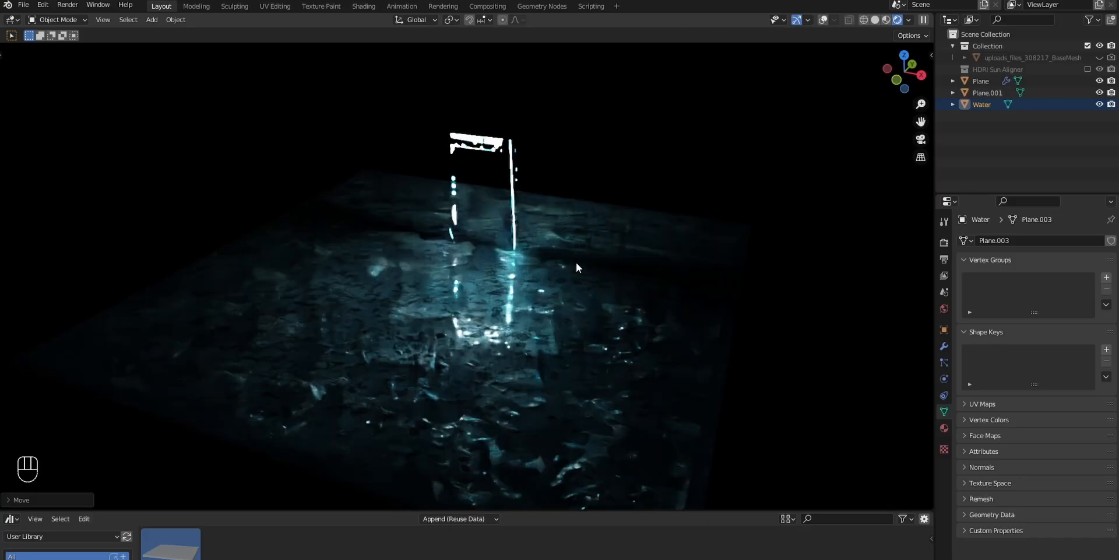
key("shift+a")
mouse_move(576, 263)
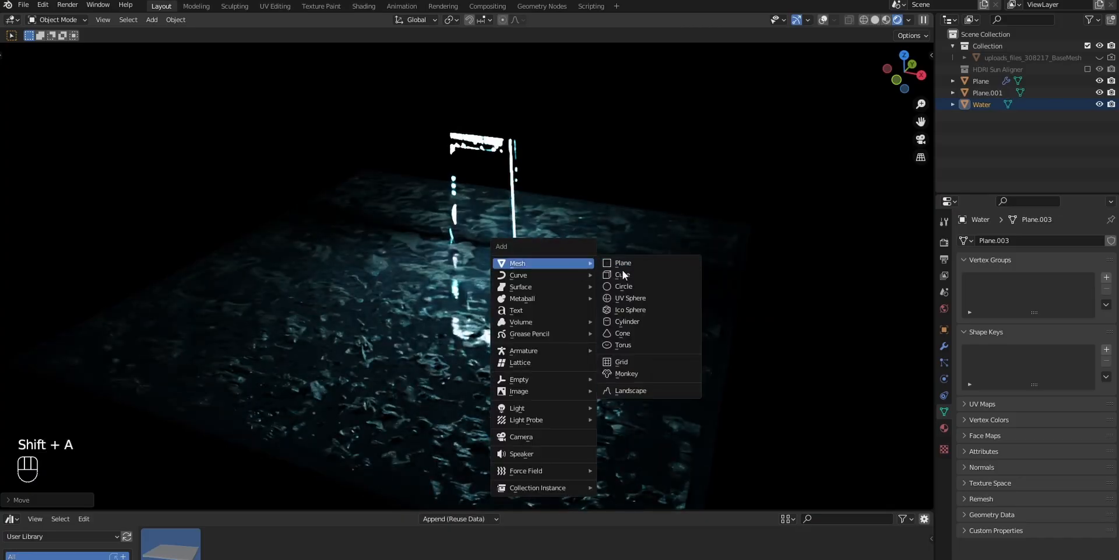
left_click(622, 274)
key("s")
left_click(79, 245)
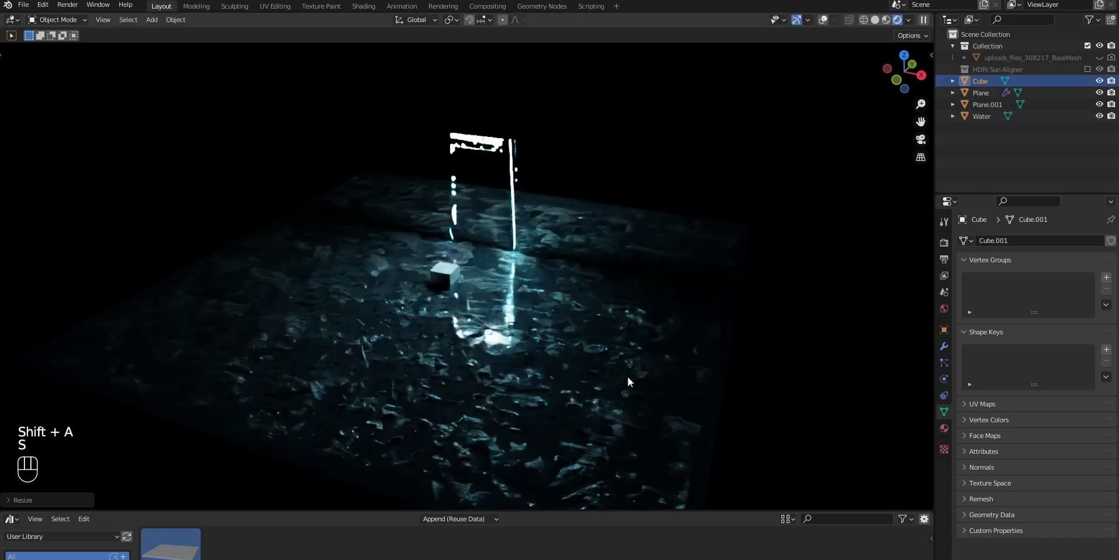
key("s")
left_click(857, 324)
key("s")
left_click(709, 283)
left_click(875, 21)
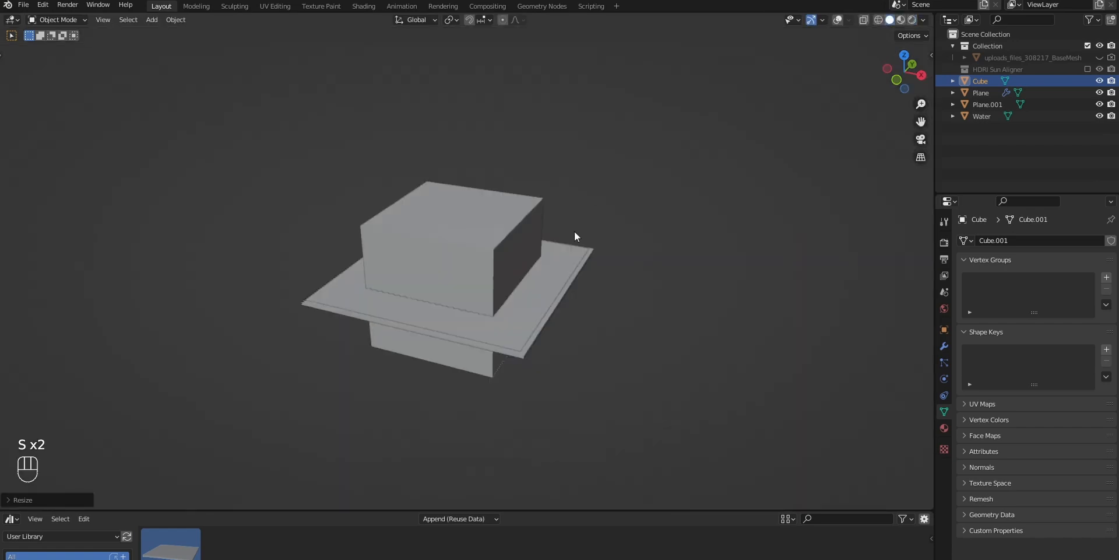
key("s")
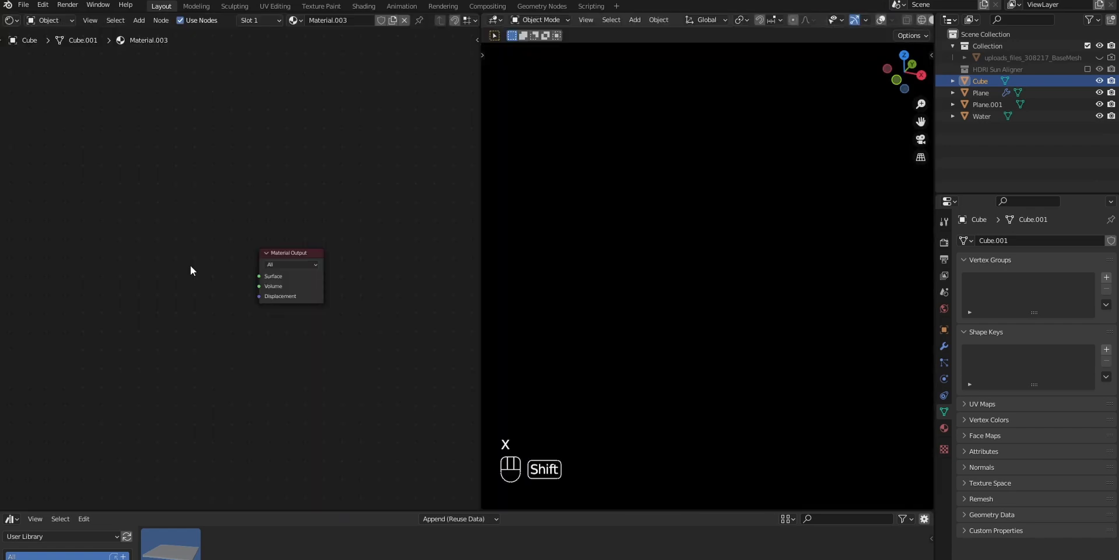
- Add a Volume Scatter node to the cube's material, feed it into the output's Volume, and set its Density to 0.01
key("shift+a")
key("Down")
key("Return")
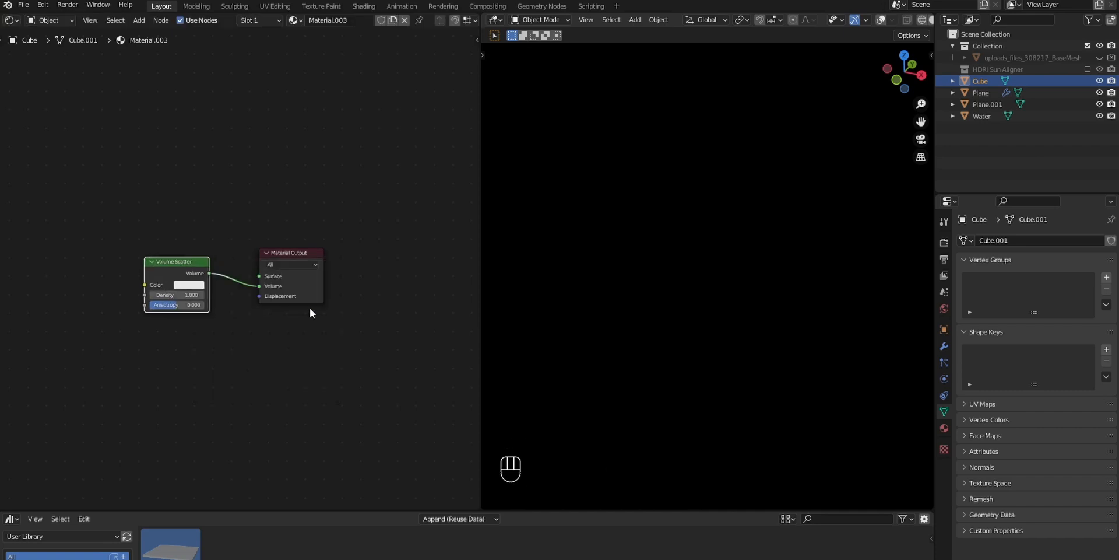
scroll(260, 340, "up", 3)
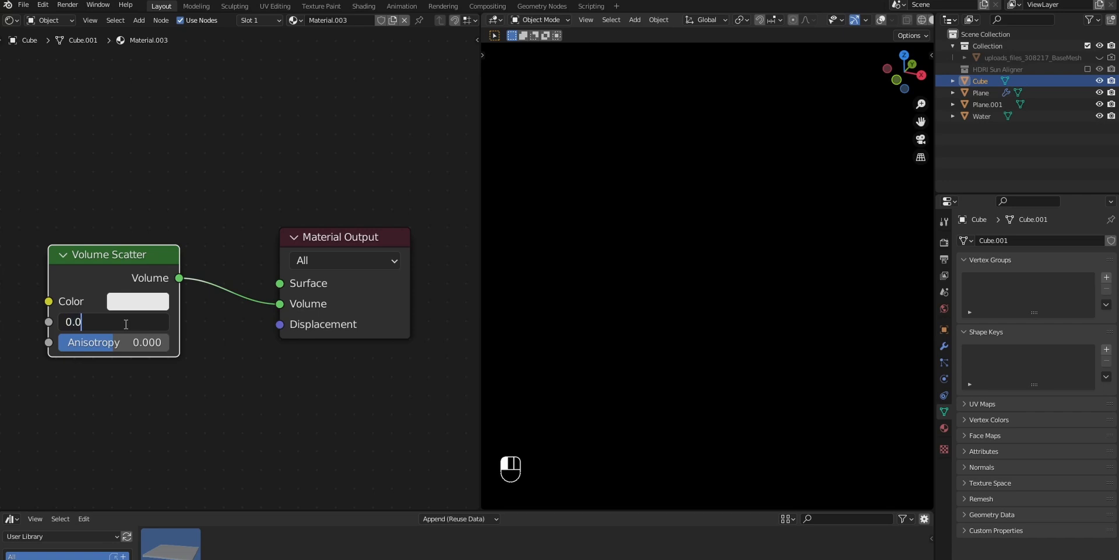
type("1")
key("Return")
- Set the Volume Scatter node's Anisotropy to 0.418, judging the fog around the glowing frame
scroll(757, 225, "up", 6)
middle_click_drag(774, 213, 768, 245)
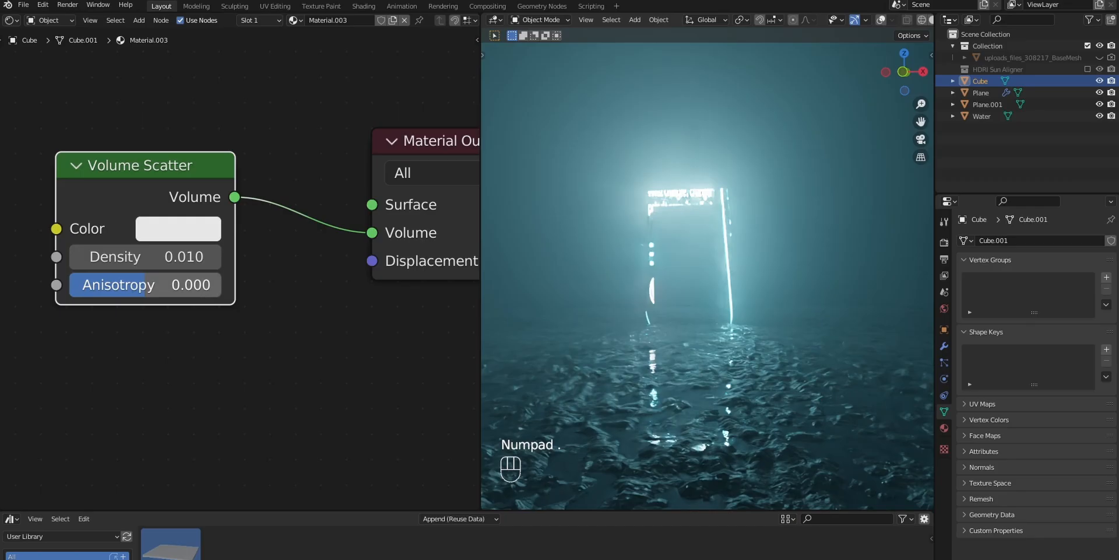
left_click(194, 284)
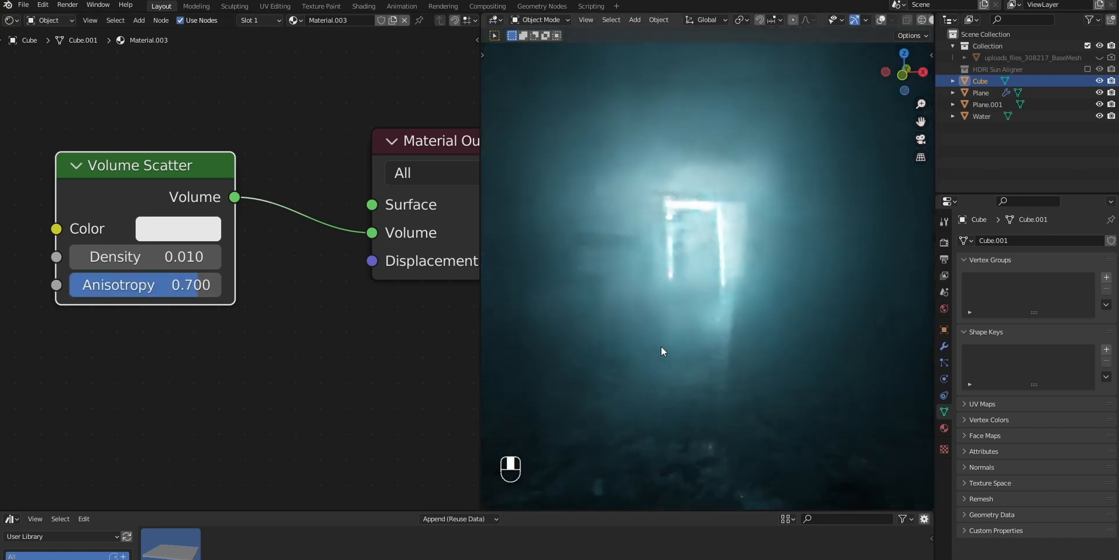
left_click_drag(198, 285, 155, 284, "shift")
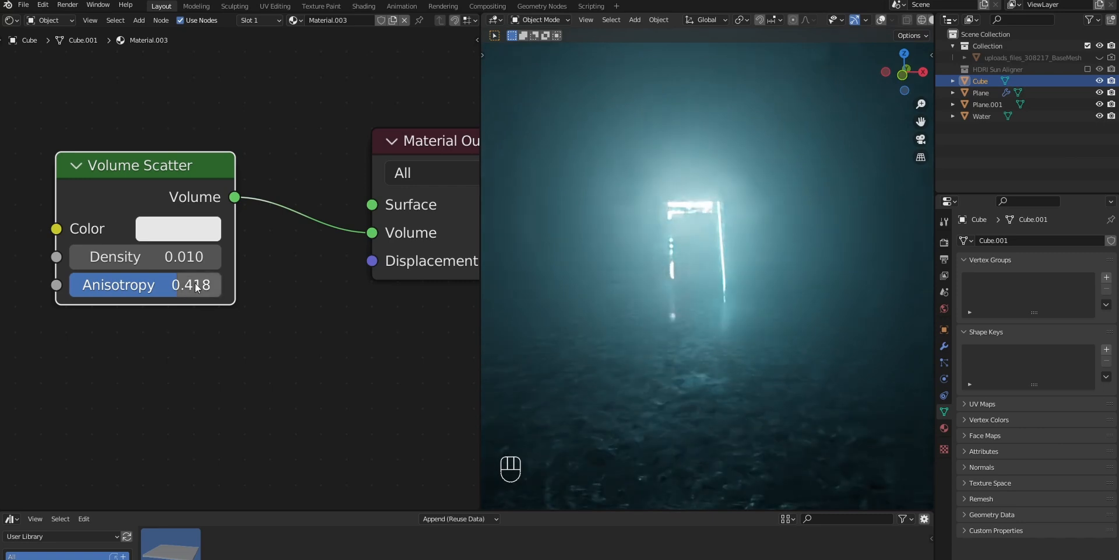
- Make the hidden human base mesh visible in both the viewport and renders, and select it
left_click(1099, 58)
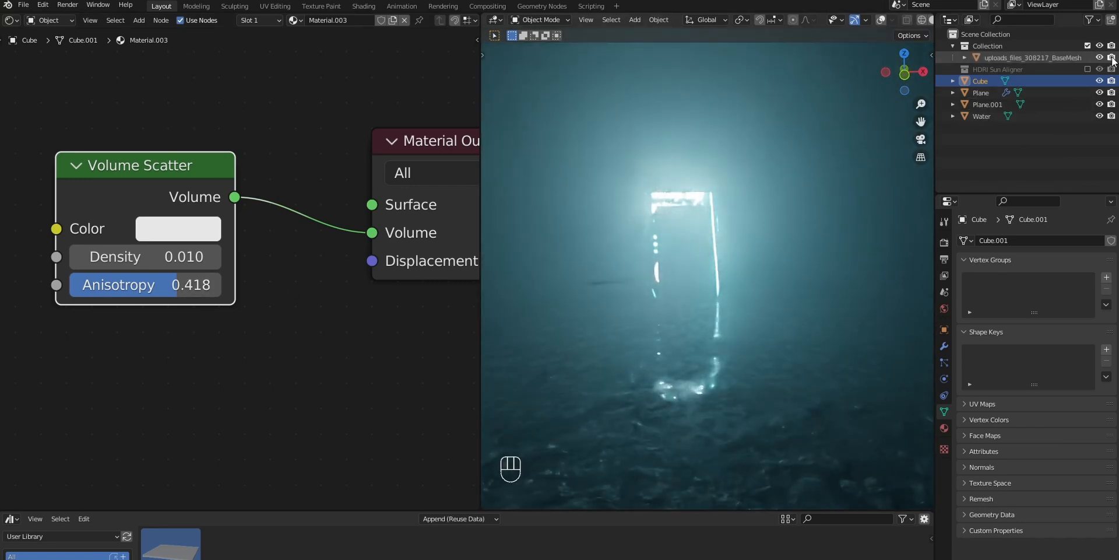
left_click(998, 58)
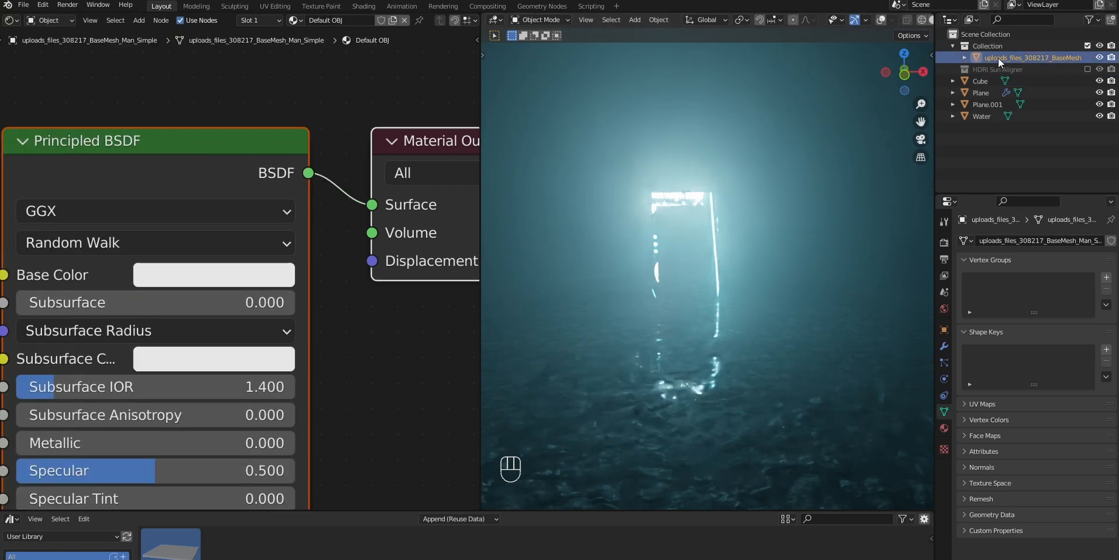
scroll(875, 21, "down", 2)
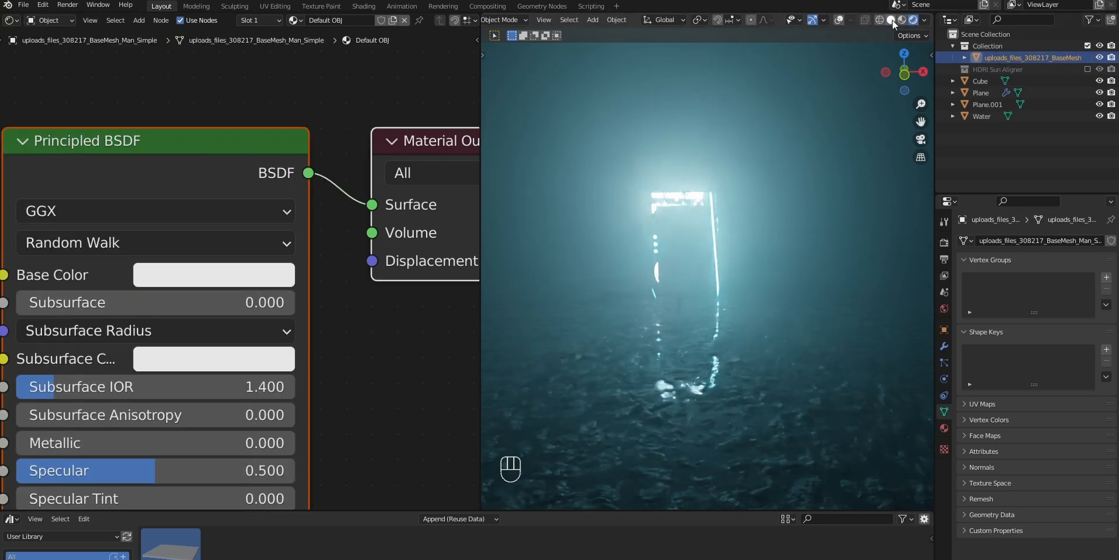
- Switch the viewport to solid shading with overlays, and set the fog cube's viewport display to Bounds
left_click(892, 20)
left_click_drag(484, 18, 445, 37)
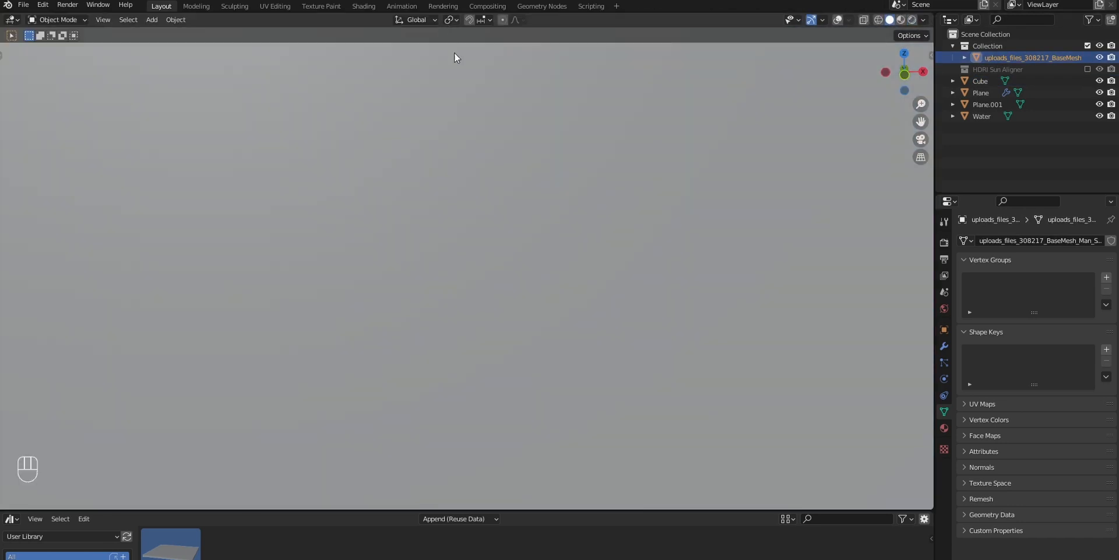
scroll(523, 251, "down", 9)
middle_click_drag(554, 257, 506, 234)
left_click(505, 234)
left_click(837, 20)
left_click(944, 428)
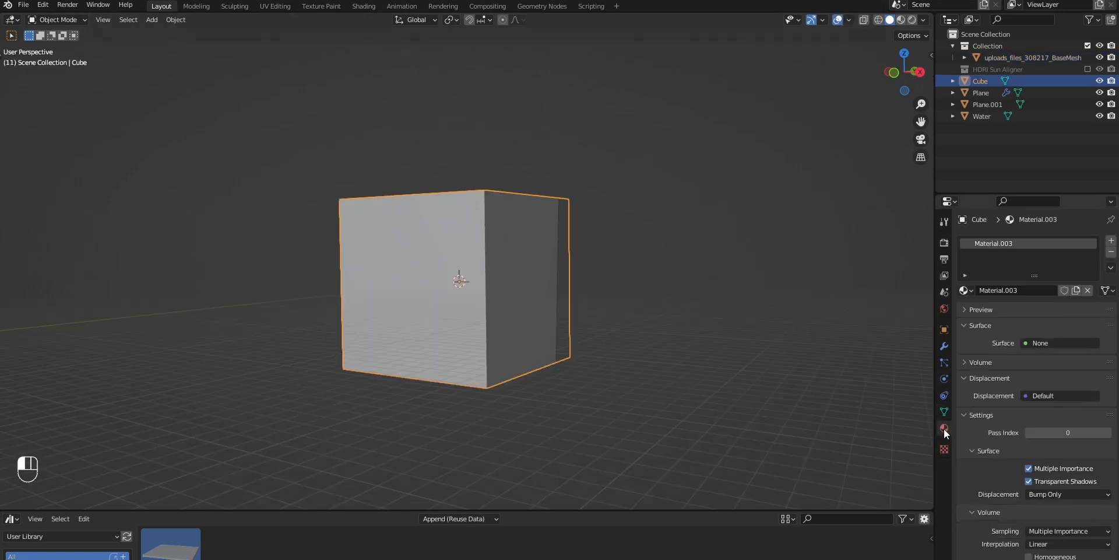
left_click(943, 336)
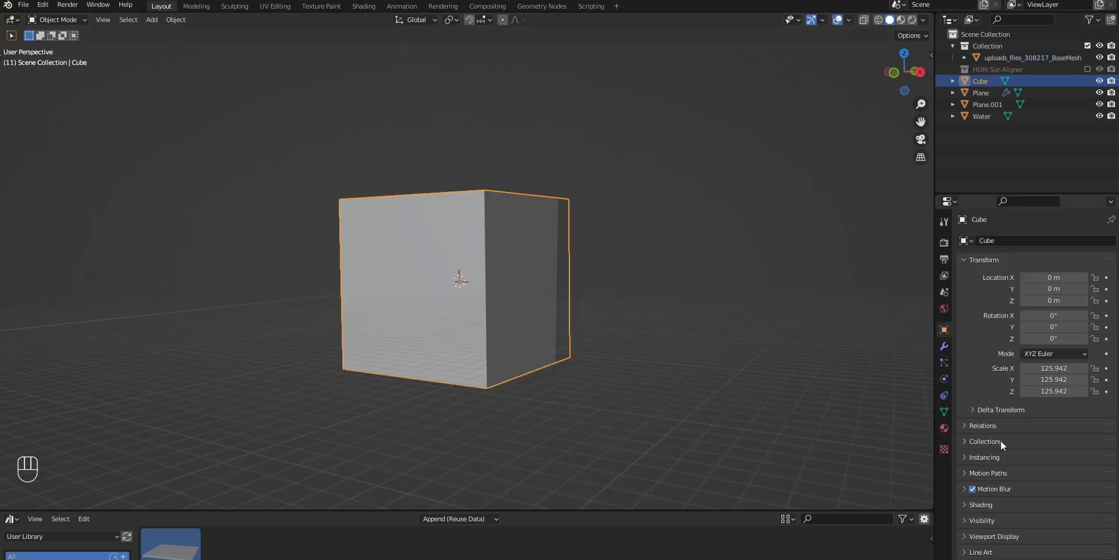
left_click(1010, 537)
scroll(997, 309, "down", 5)
left_click(1054, 519)
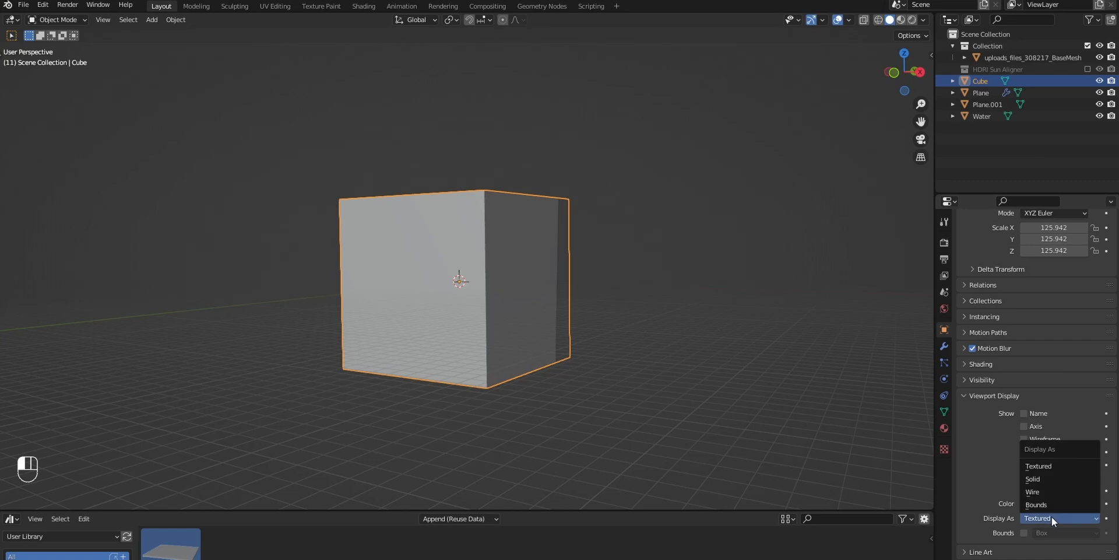
left_click(1053, 502)
- Move the human figure across the ground to stand beside one leg of the frame
scroll(489, 323, "up", 5)
mouse_move(490, 323)
middle_mouse_down()
mouse_move(541, 325)
mouse_move(479, 312)
mouse_move(493, 315)
middle_mouse_up()
scroll(514, 325, "up", 3)
scroll(493, 315, "up", 4)
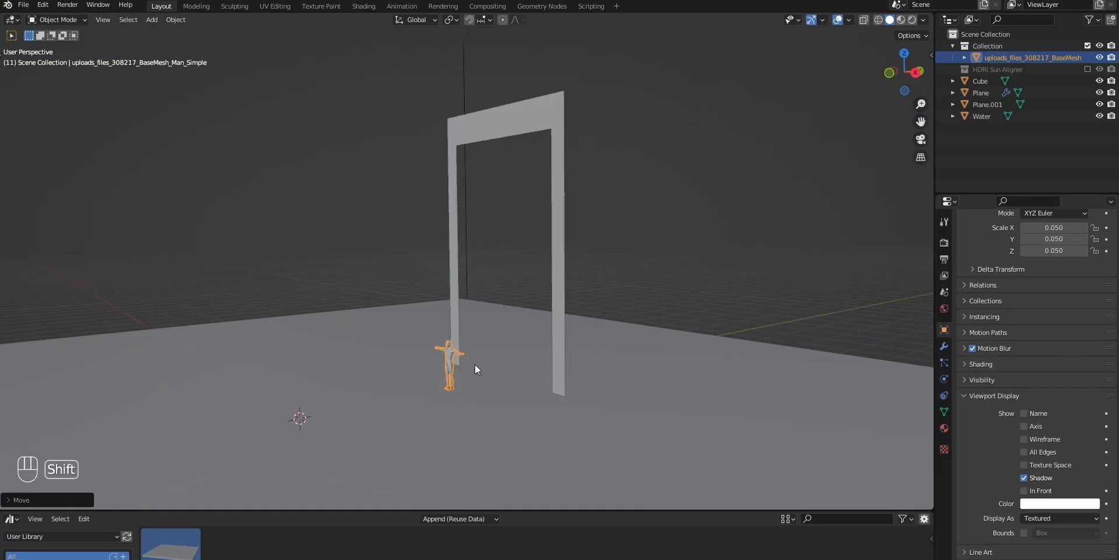
- Add a torus scaled to about 6.87 and stand it upright at the foot of the frame's opening
key("shift+a")
mouse_move(506, 348)
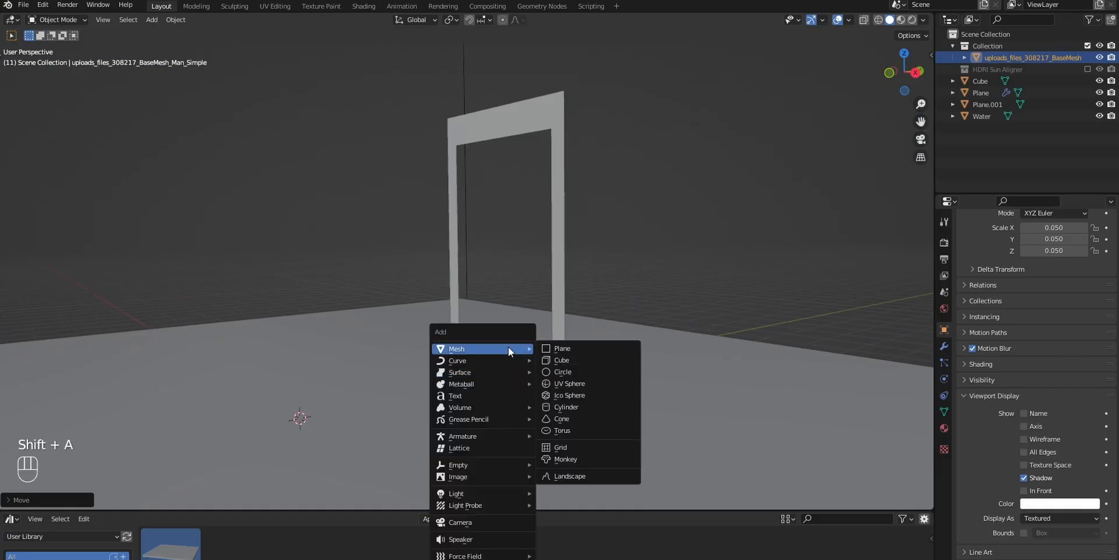
left_click(582, 430)
key("s")
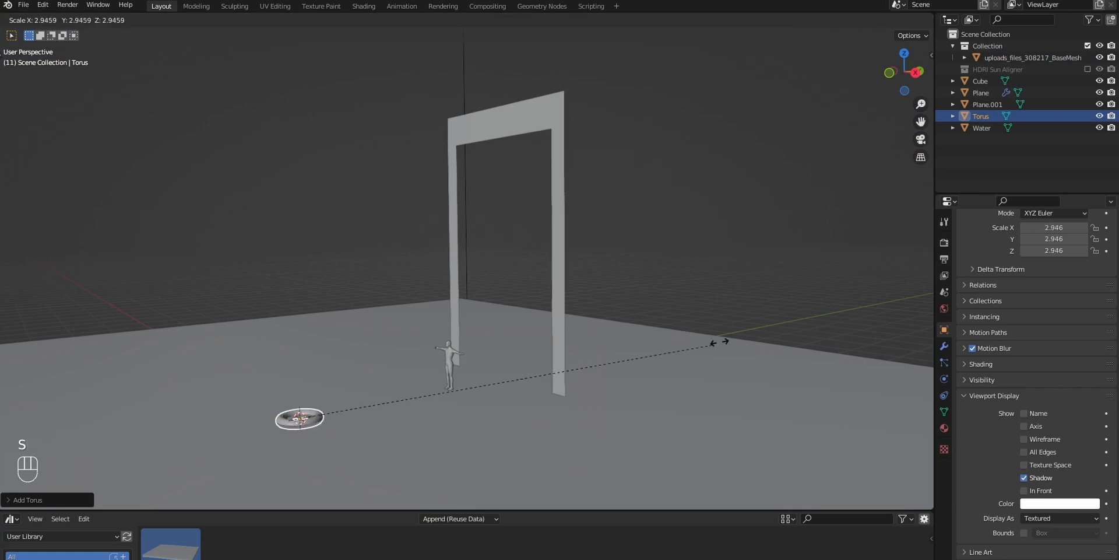
left_click(530, 353)
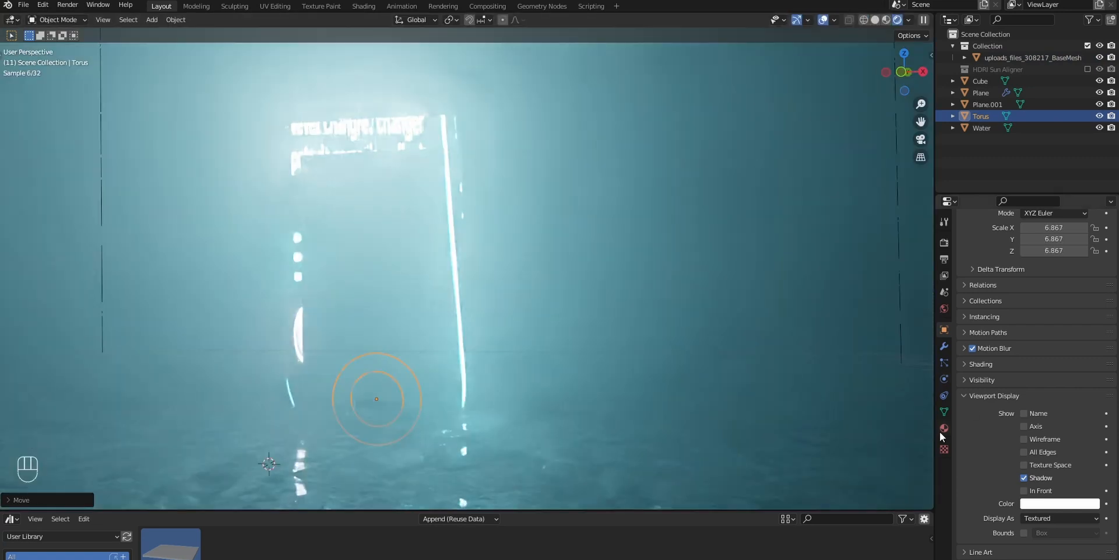
- Assign the existing glow material to the torus and raise the ring about 5.4 m along Z around the human figure
left_click(943, 427)
left_click(966, 290)
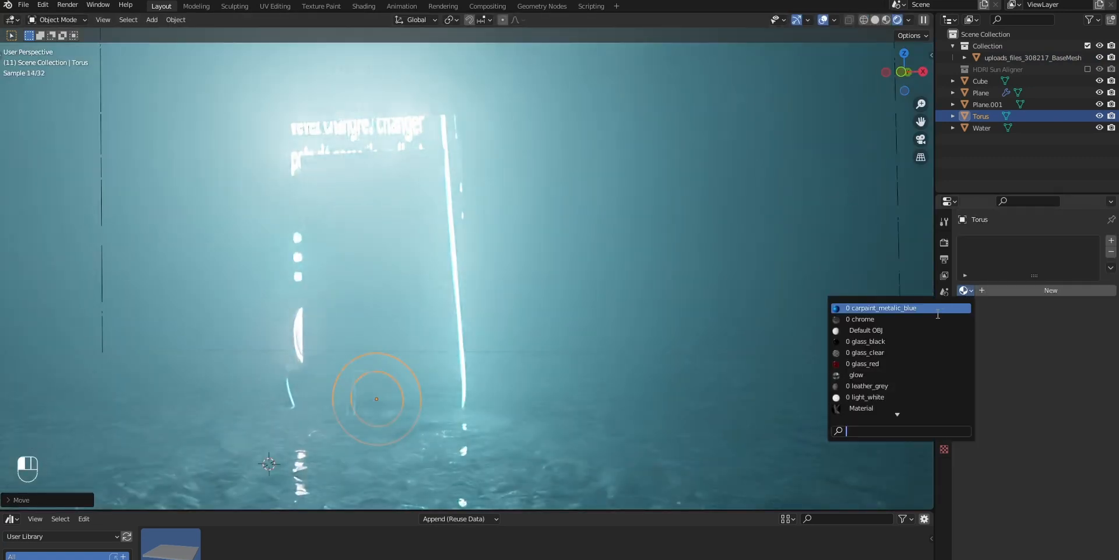
left_click(884, 384)
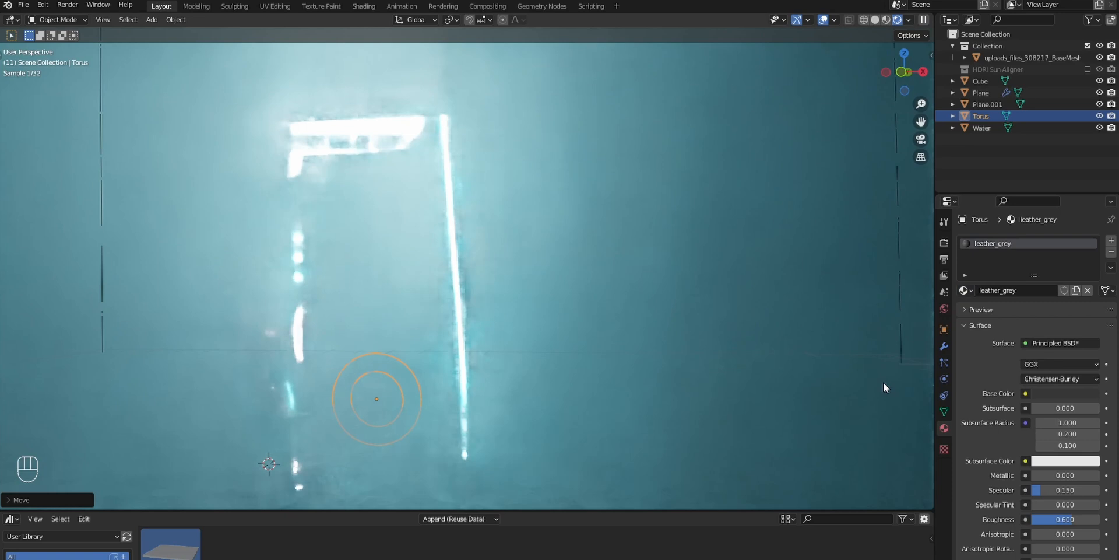
left_click(966, 290)
left_click(845, 376)
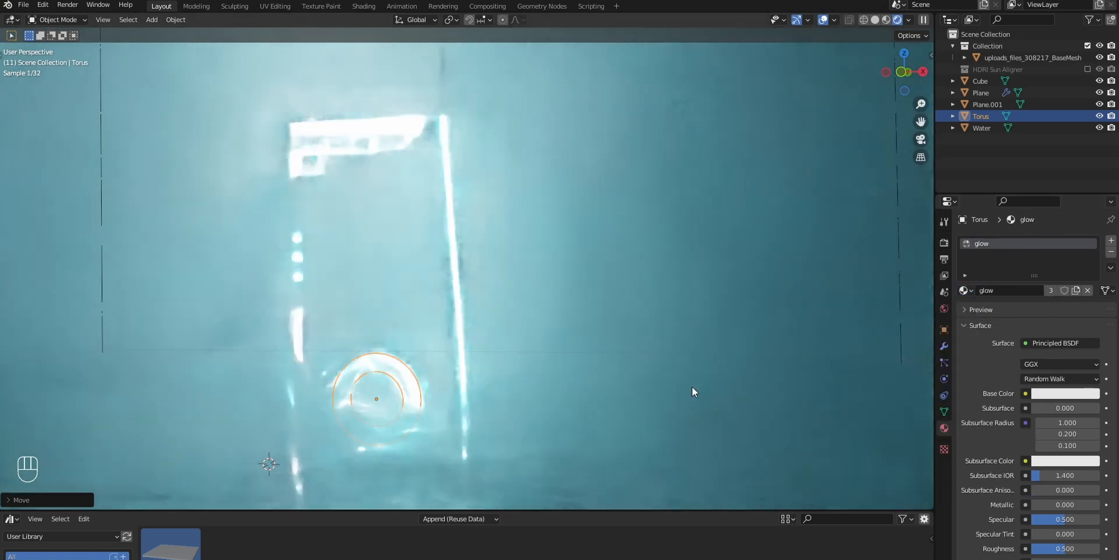
key("g")
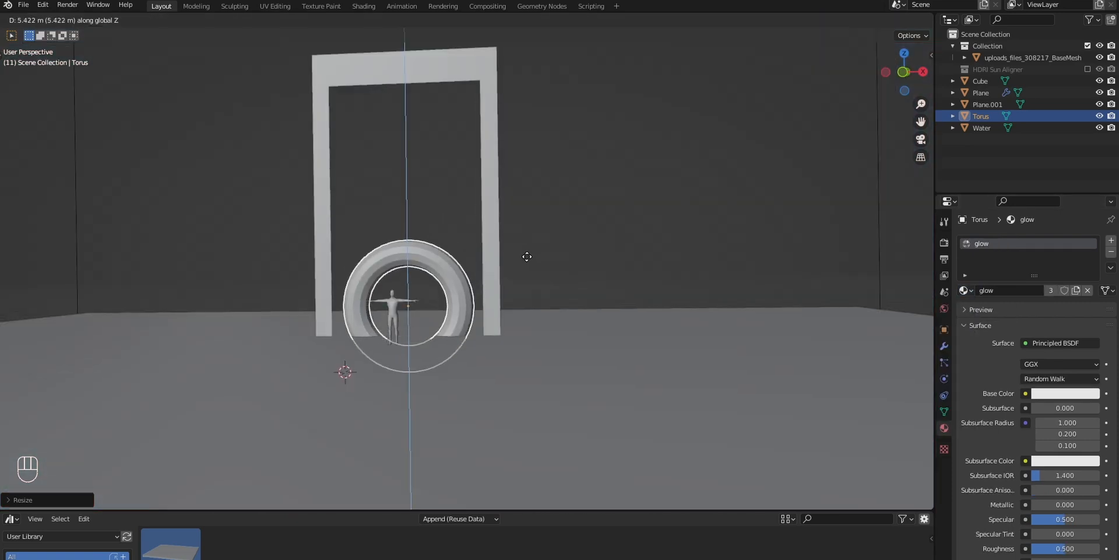
left_click(527, 256)
- Add a camera facing the frame, ring and figure, and preview its view with rendered shading
middle_click_drag(527, 256, 572, 270)
key("shift+a")
mouse_move(400, 315)
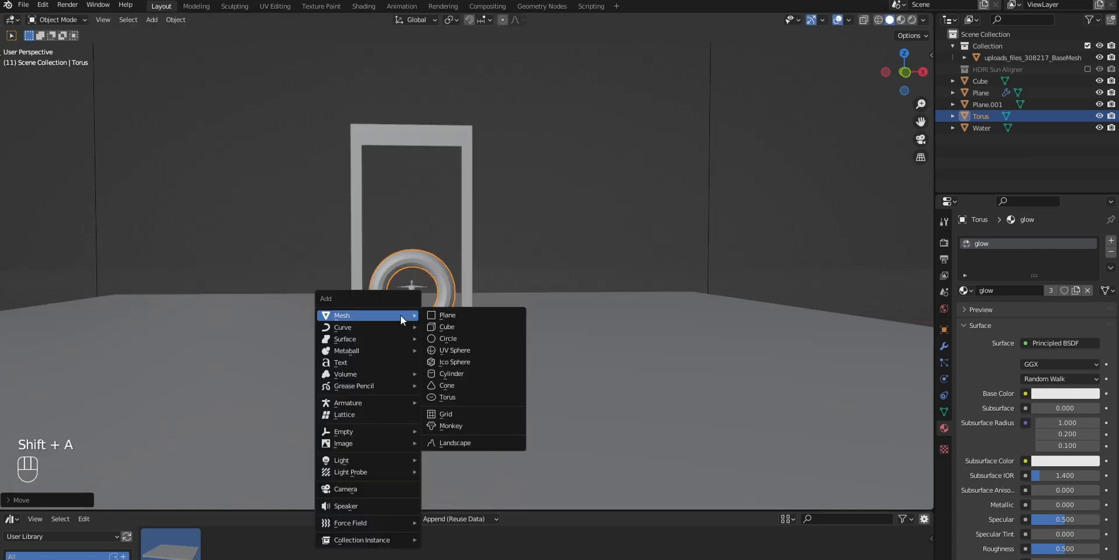
left_click(369, 487)
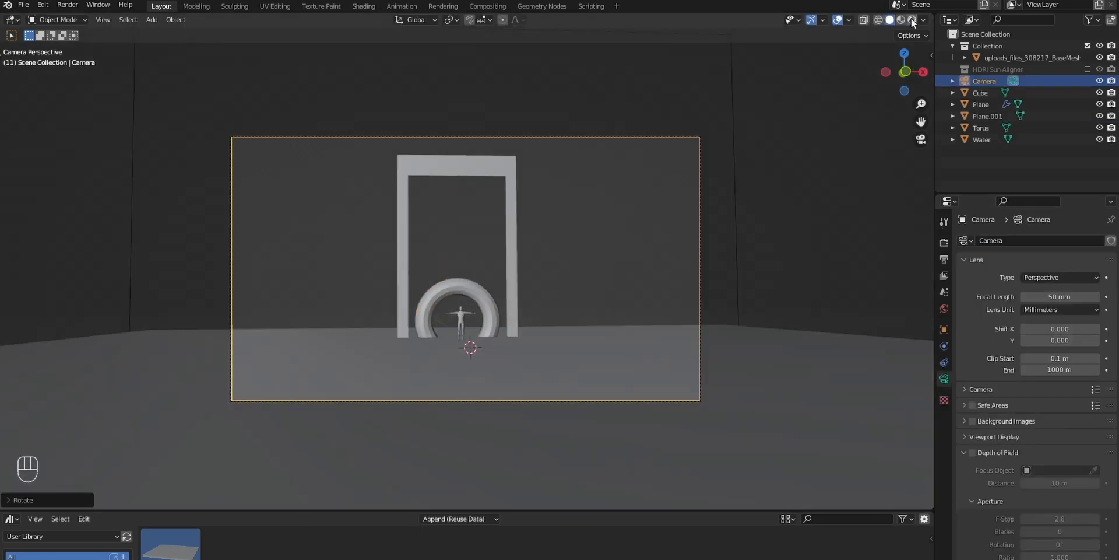
left_click(912, 20)
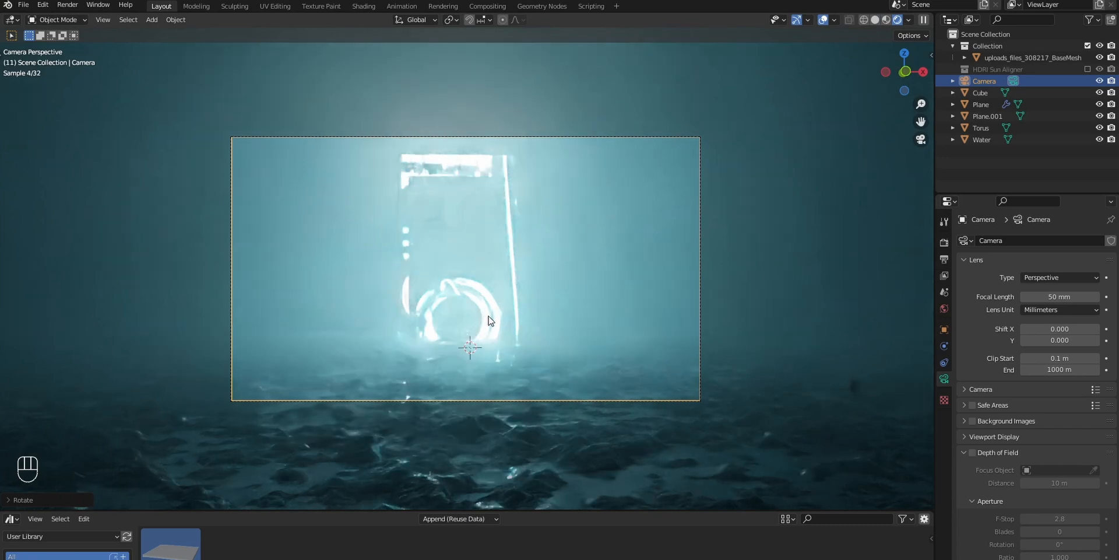
- Reposition the human figure in front of the frame's opening
left_click(465, 323)
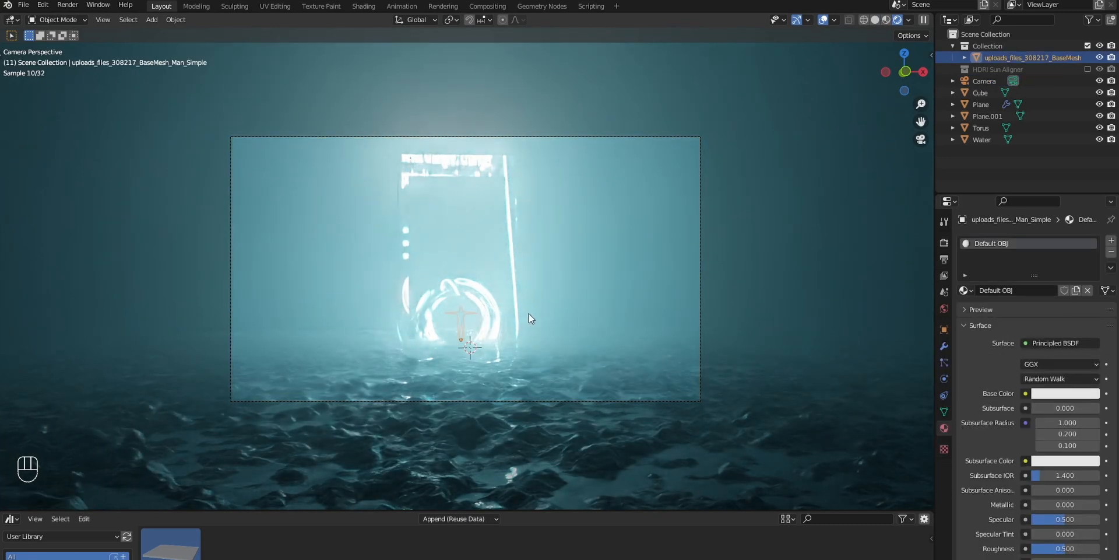
key("g")
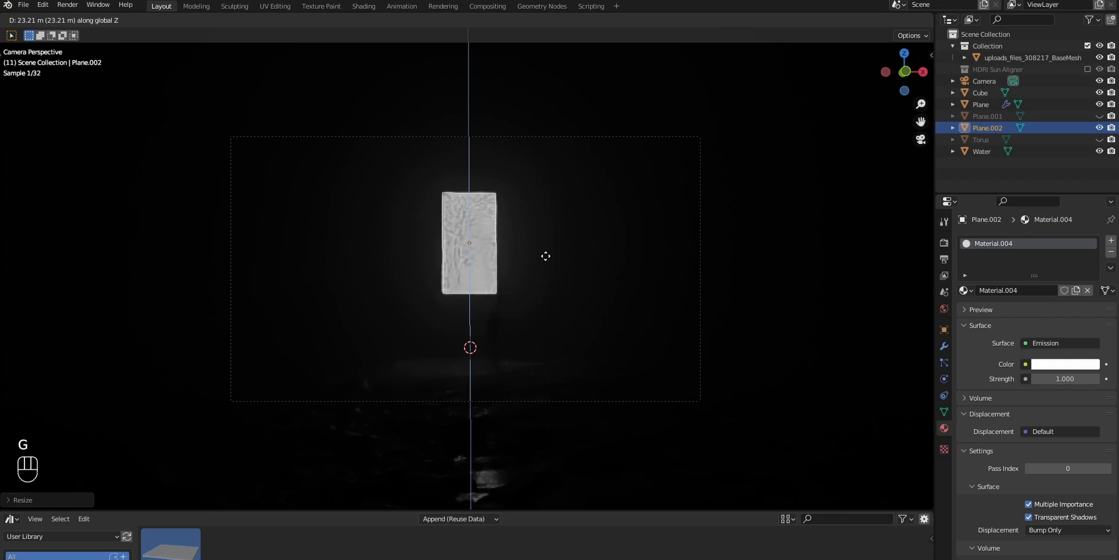
- Widen the emissive plane along X and adjust the emission strength of its material
key("s")
key("x")
left_click(581, 309)
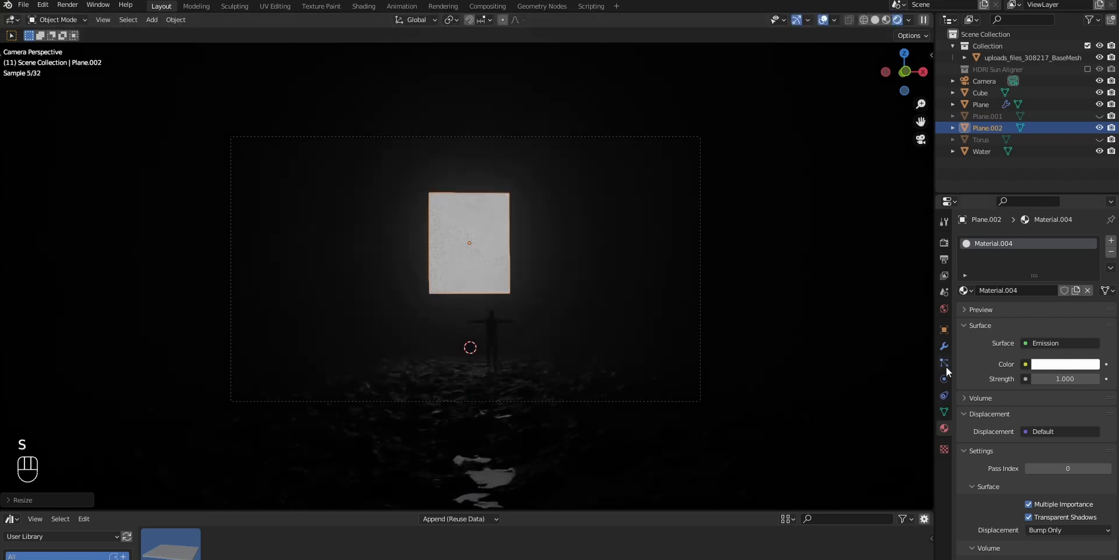
mouse_move(1041, 378)
left_mouse_down()
mouse_move(1108, 378)
mouse_move(1032, 379)
left_mouse_up()
- Stretch the glowing plane along Z into a tall doorway resting on the ground, and shift the camera vertically to frame it
key("s")
key("z")
left_click(525, 384)
key("g")
key("z")
left_click(530, 355)
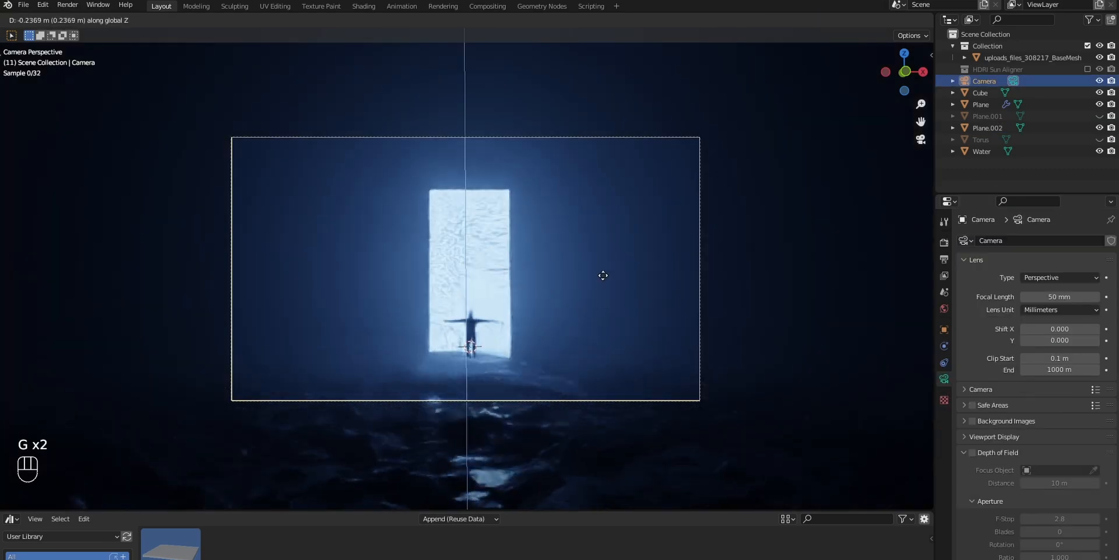
key("g")
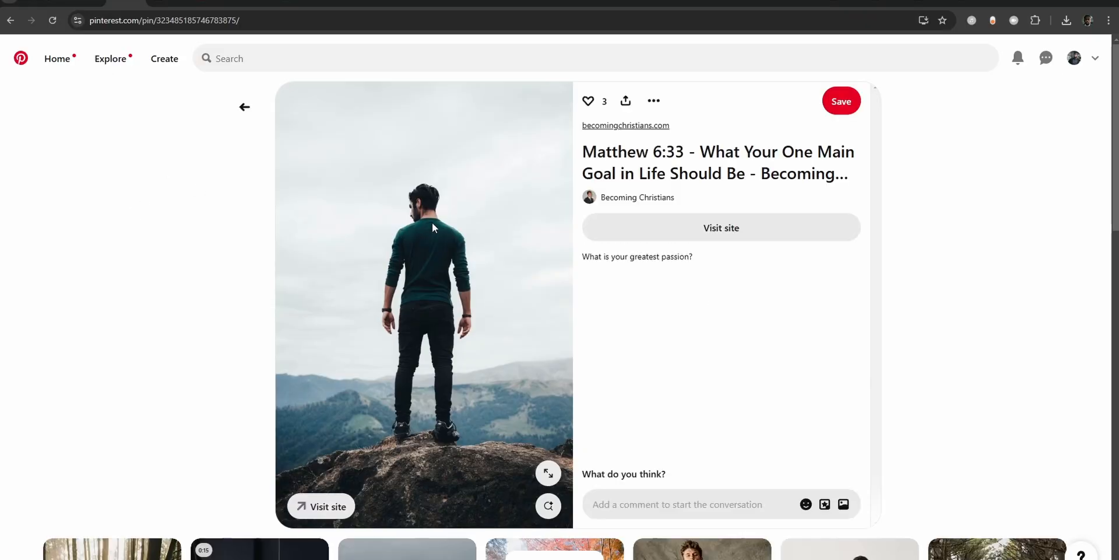
- Get the photo of the standing man from Pinterest and raise the edge contrast of his cutout in Photoshop
right_click(438, 234)
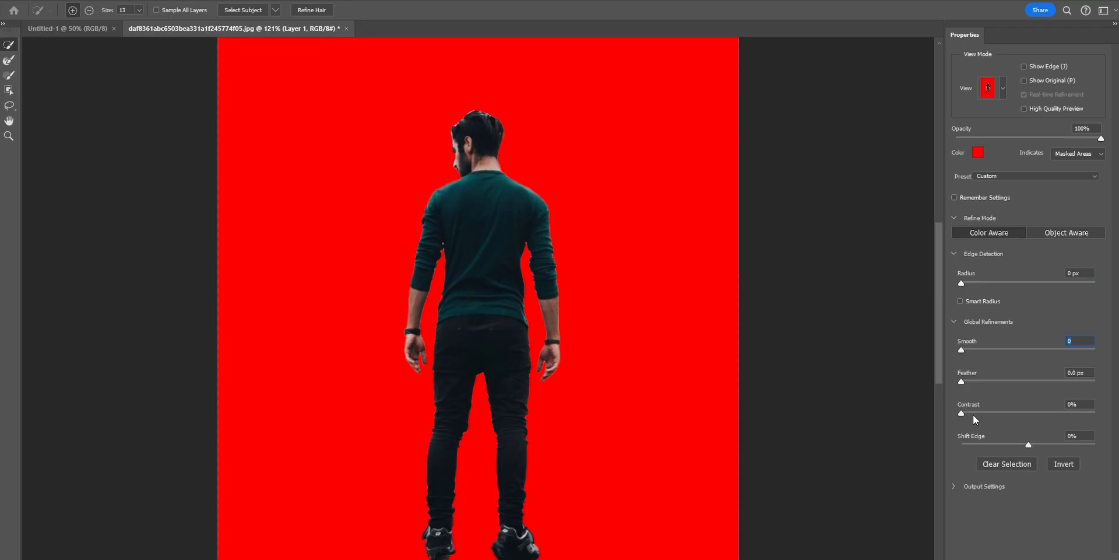
left_click_drag(974, 415, 1082, 410)
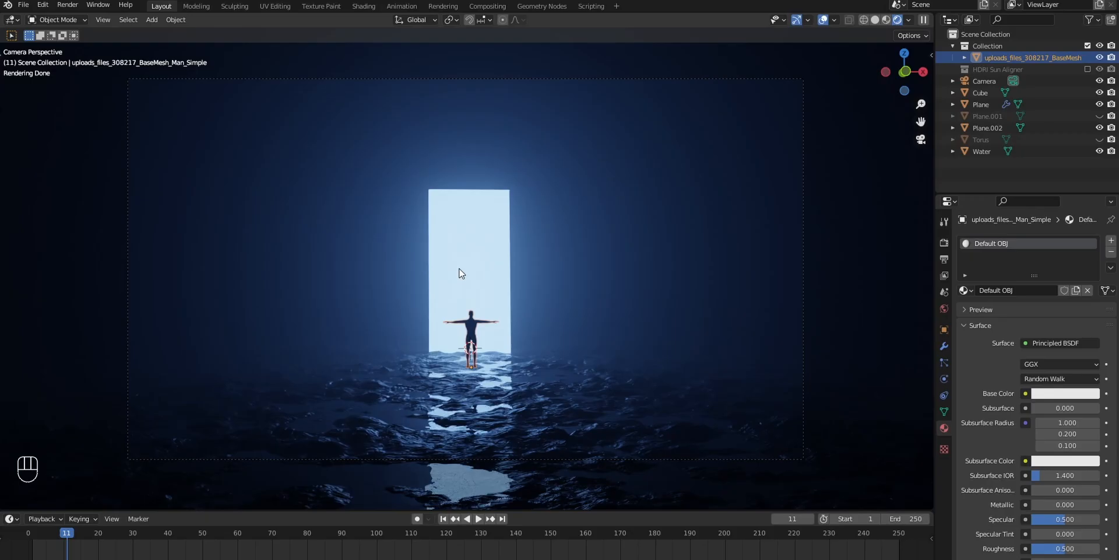
- Switch to Blender and import the man standing.png cutout as an image plane
key("shift+a")
mouse_move(460, 269)
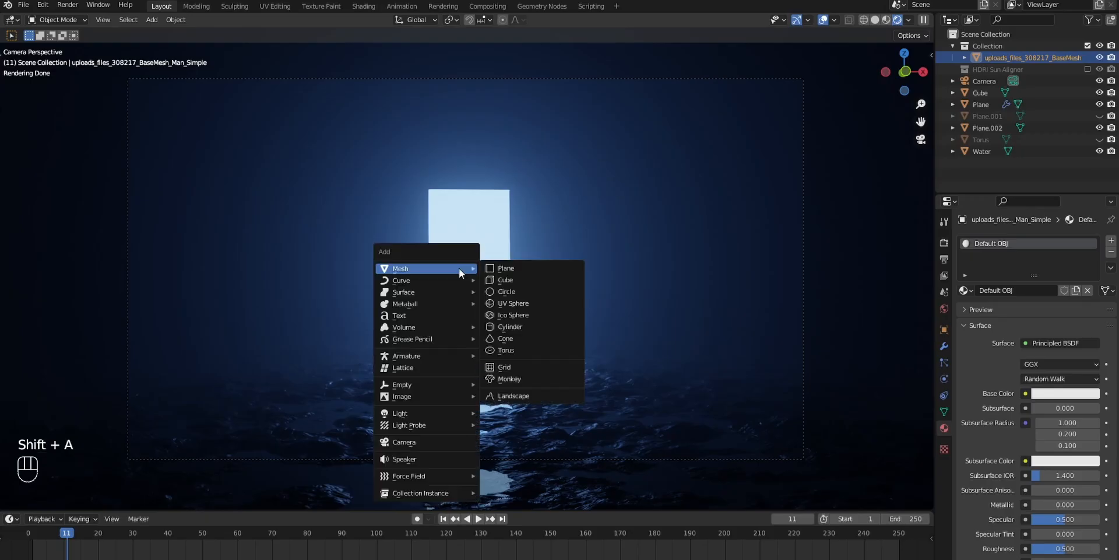
mouse_move(422, 390)
left_click(522, 417)
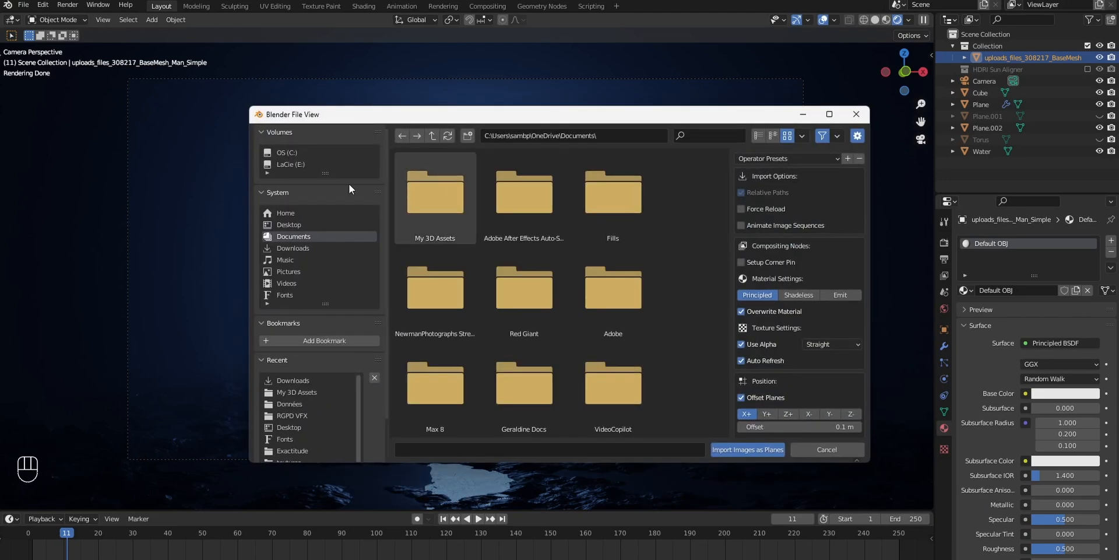
double_click(454, 292)
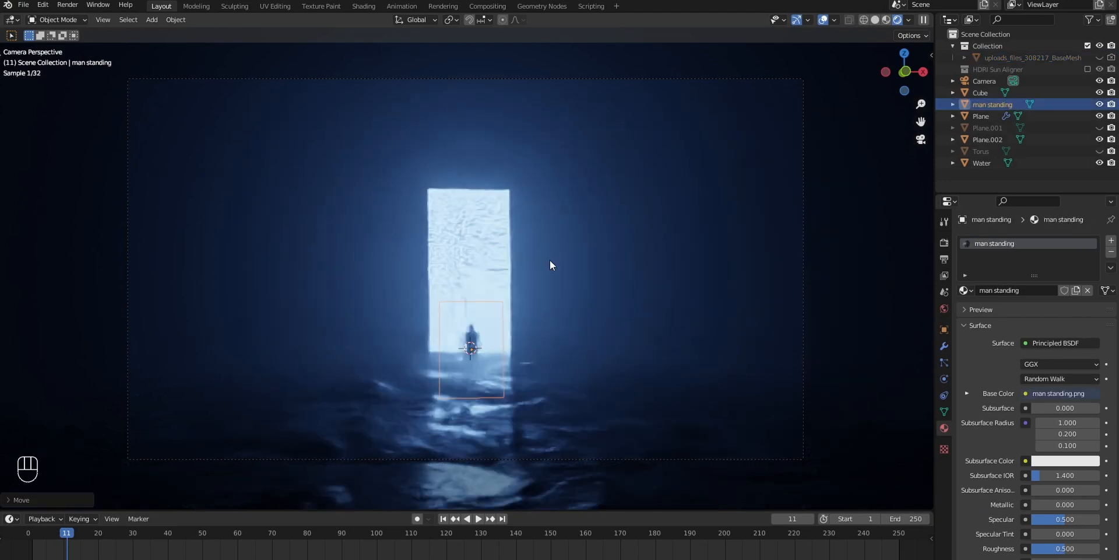
- Enlarge the man standing plane and move it about 5 m along negative Y in front of the doorway
key("f")
key("g")
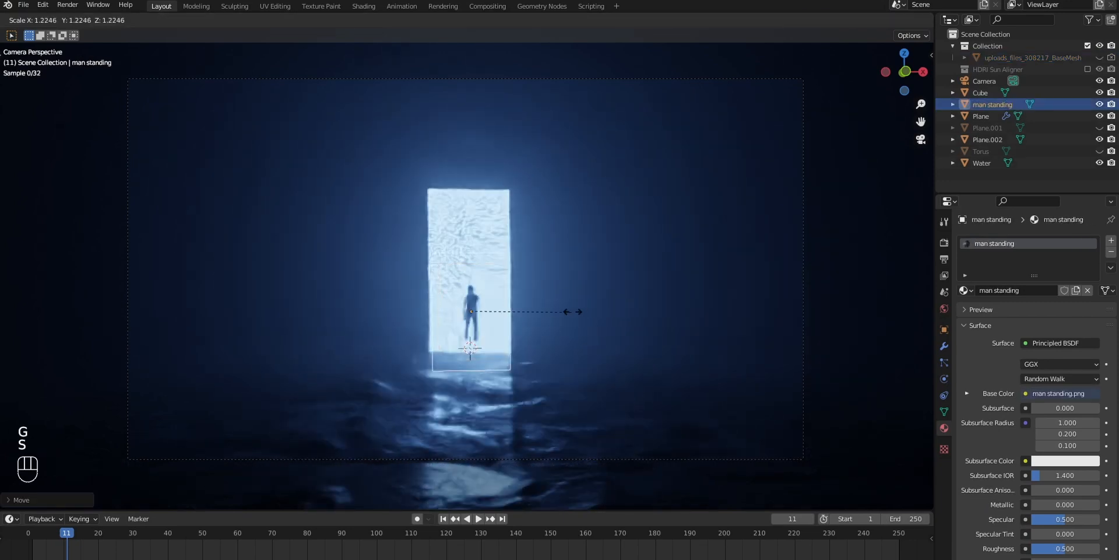
left_click(638, 355)
key("g")
key("y")
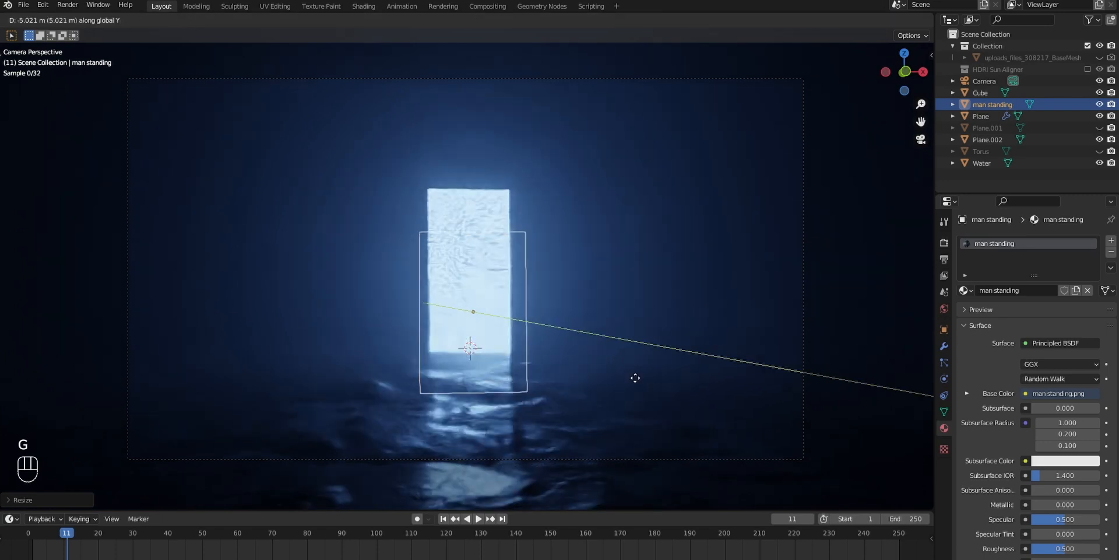
left_click(638, 383)
- Adjust the man standing plane along Z so his feet meet the rocky, watery ground
scroll(478, 407, "up", 6)
middle_click_drag(482, 411, 500, 218, "shift")
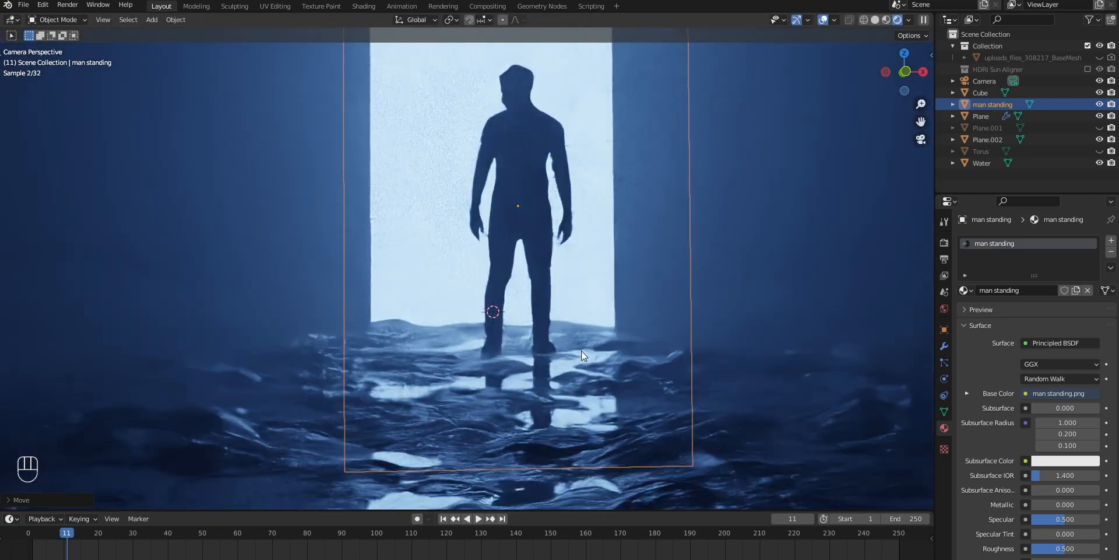
key("g")
key("z")
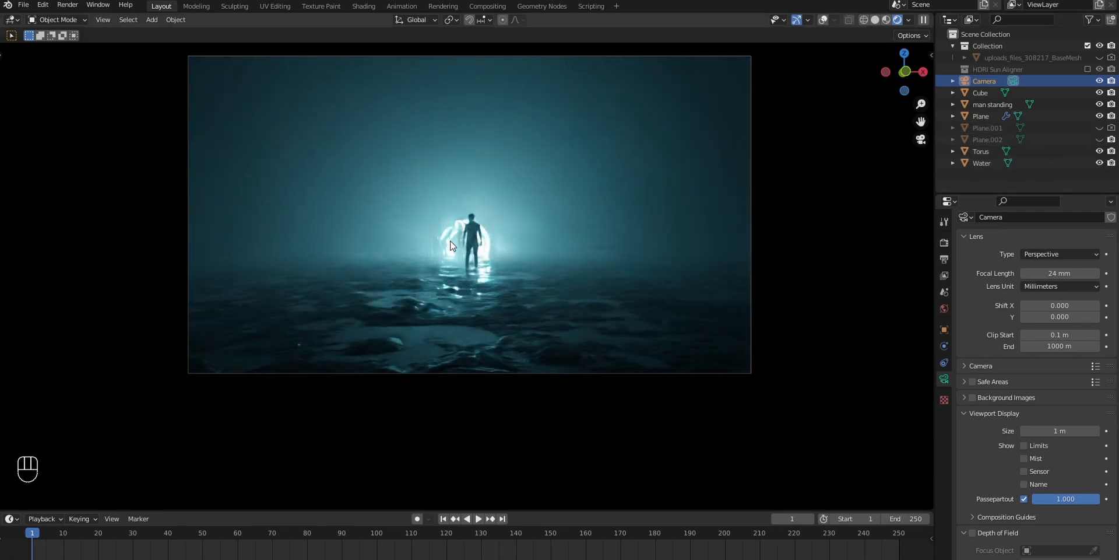
left_click(471, 240)
key("s")
right_click(685, 212)
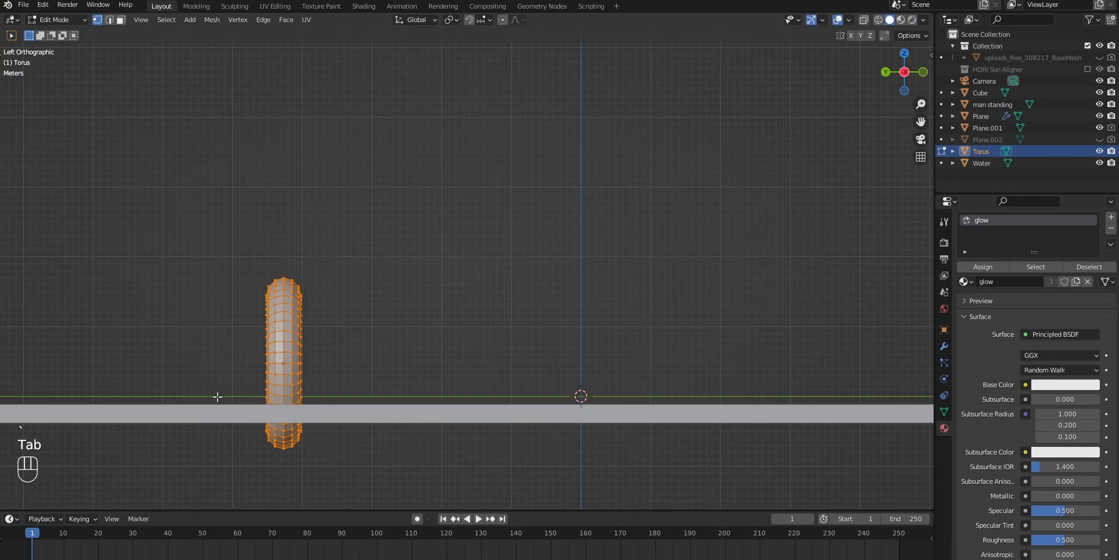
- Delete the torus's lower vertices below the ground so that an open arch remains
key("shift+z")
left_click_drag(175, 395, 341, 431)
key("x")
left_click(381, 414)
key("Tab")
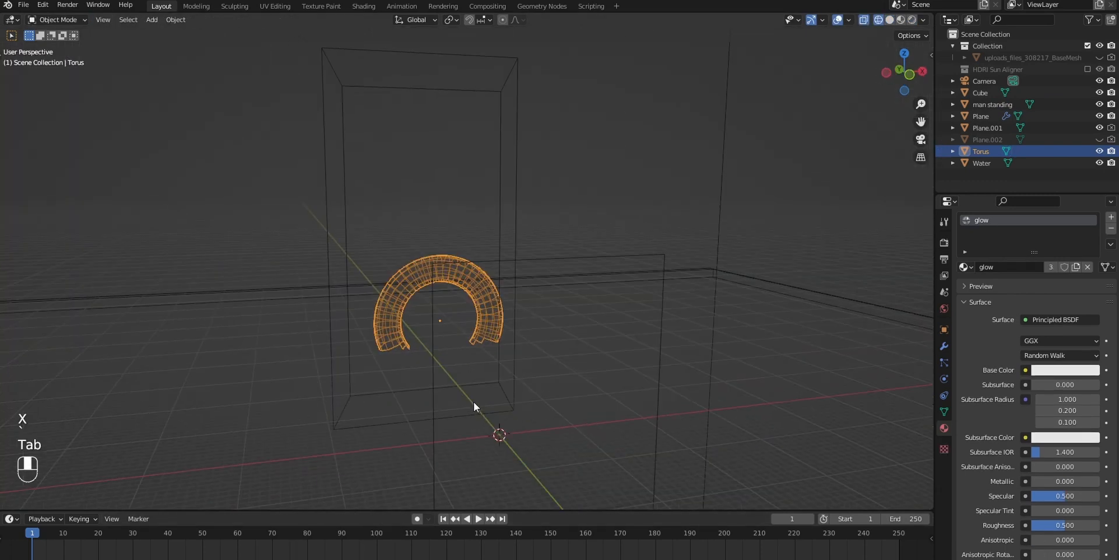
- Scale the torus into a huge arch surrounding the frame and preview it through the camera with rendered shading
left_click(890, 19)
key("s")
left_click(914, 131)
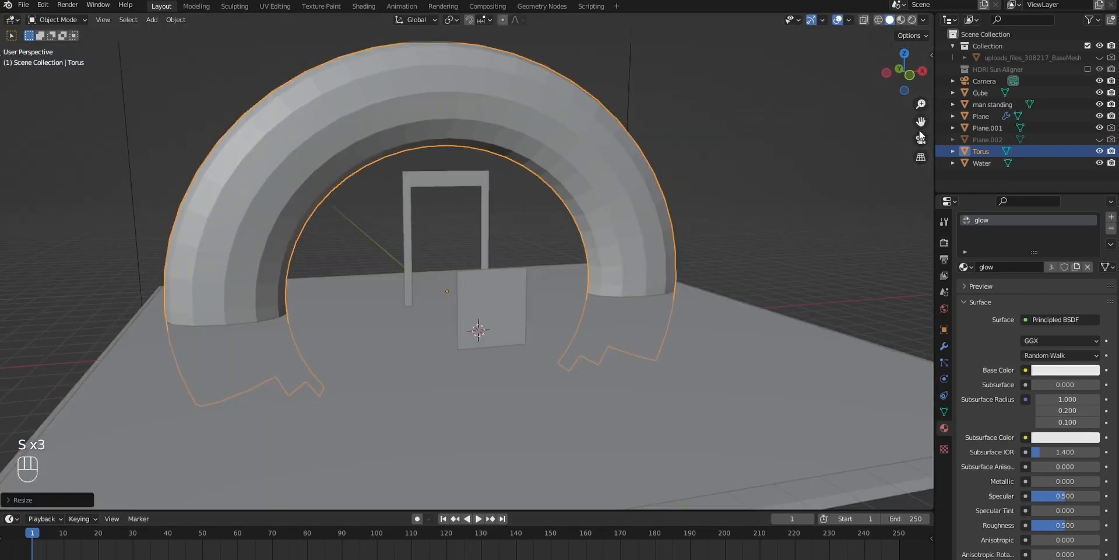
left_click(920, 139)
left_click(912, 19)
- Split the viewport and show the torus's glow material nodes in a Shader Editor with its sidebar hidden
scroll(1069, 380, "down", 15)
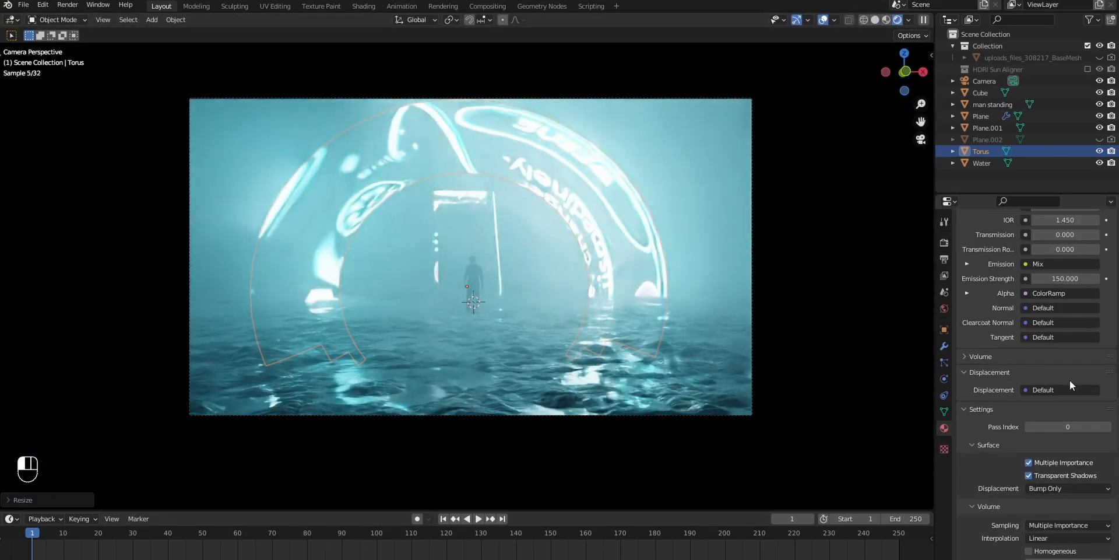
left_click_drag(2, 17, 362, 55)
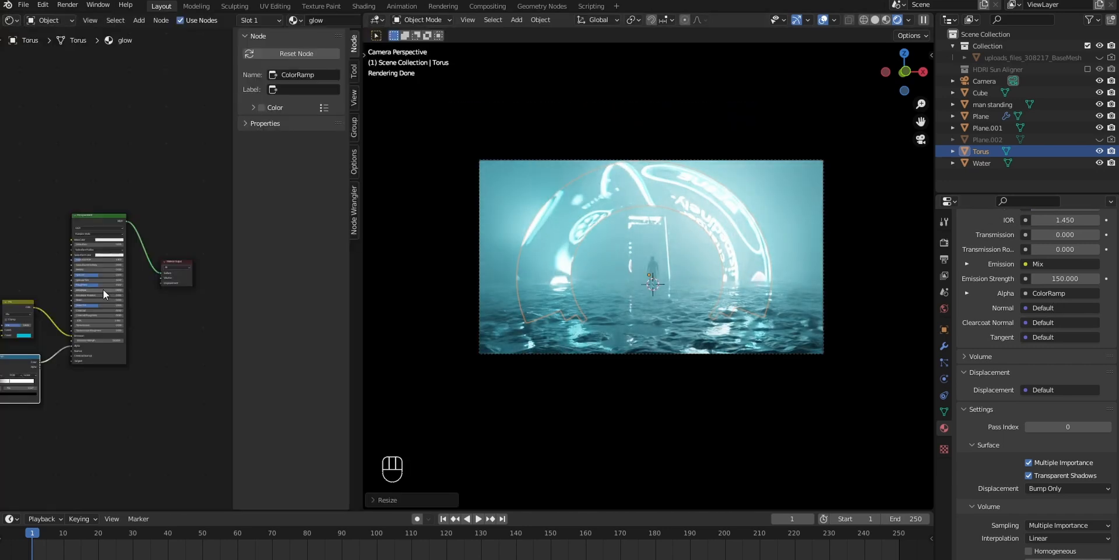
middle_click_drag(104, 289, 291, 238)
key("n")
scroll(219, 315, "up", 4)
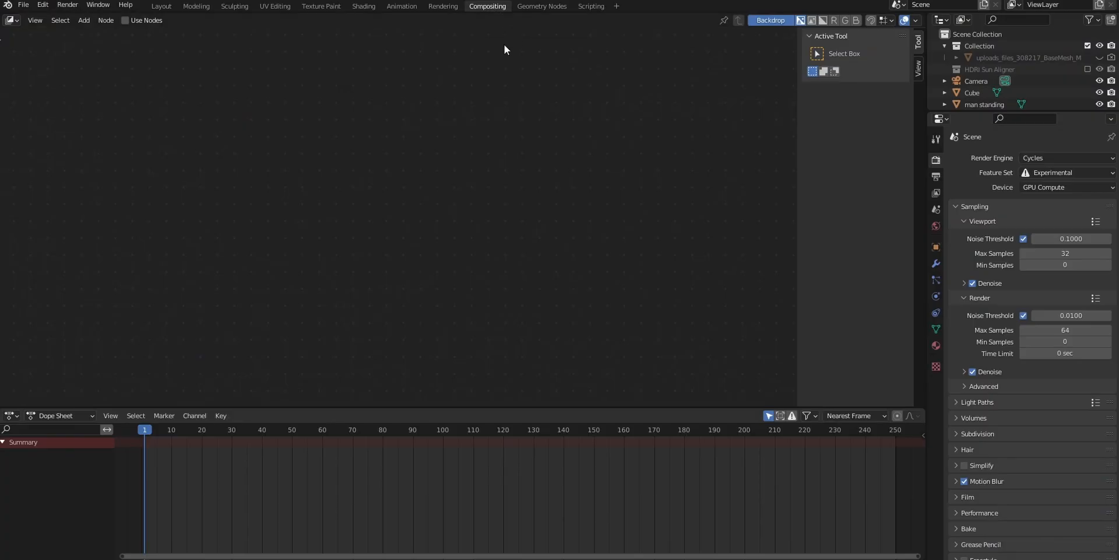
- Enable compositing nodes and connect the Render Layers image to a Viewer node, with the backdrop scaled down
left_click(125, 20)
left_click_drag(330, 176, 63, 187)
left_click(83, 184, "ctrl+shift")
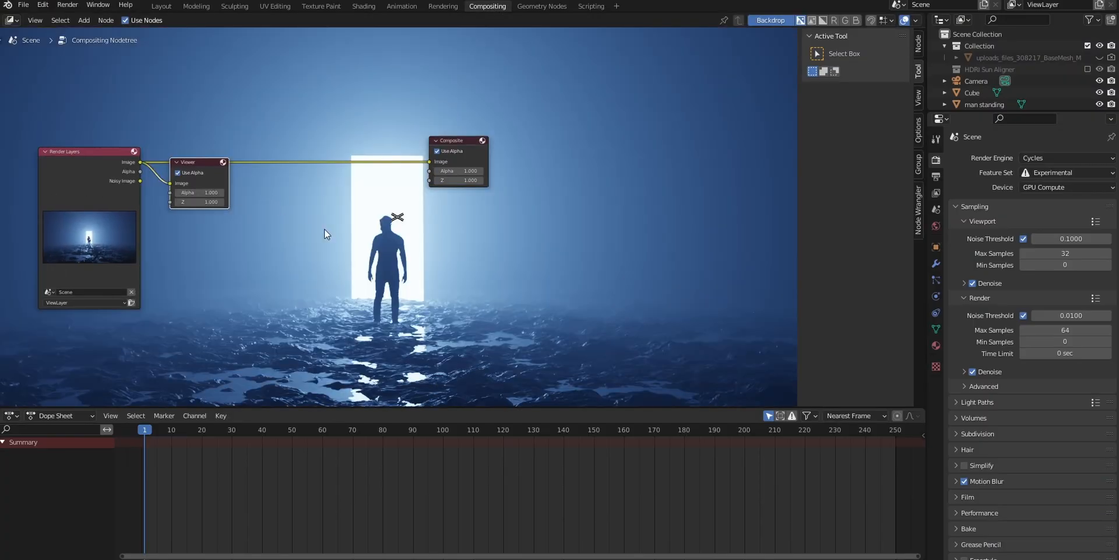
key("v")
- Add a Glare node between Render Layers and Viewer and set its type to Fog Glow
key("shift+a")
type("gl")
key("Return")
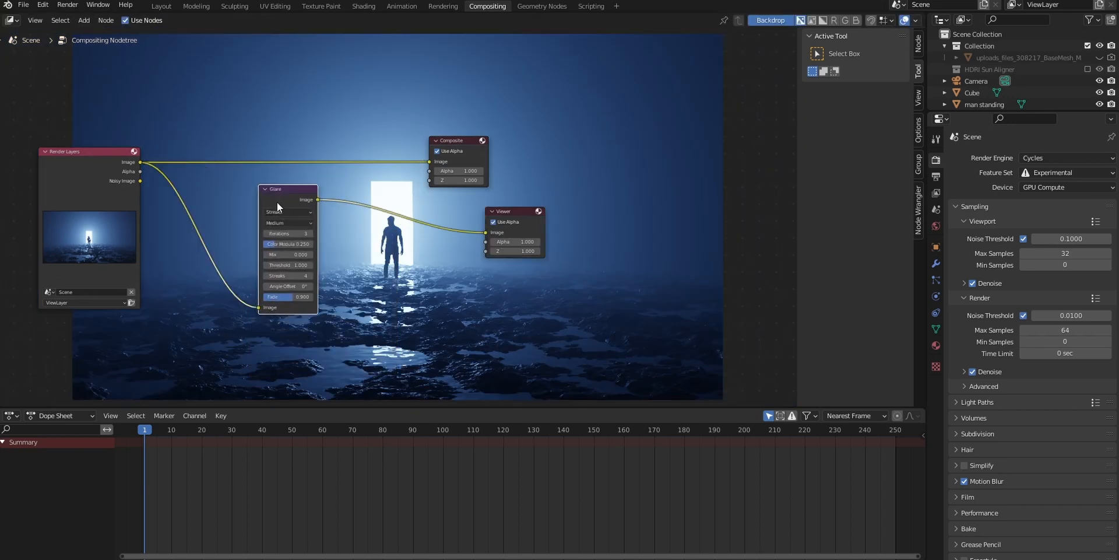
scroll(334, 231, "up", 3)
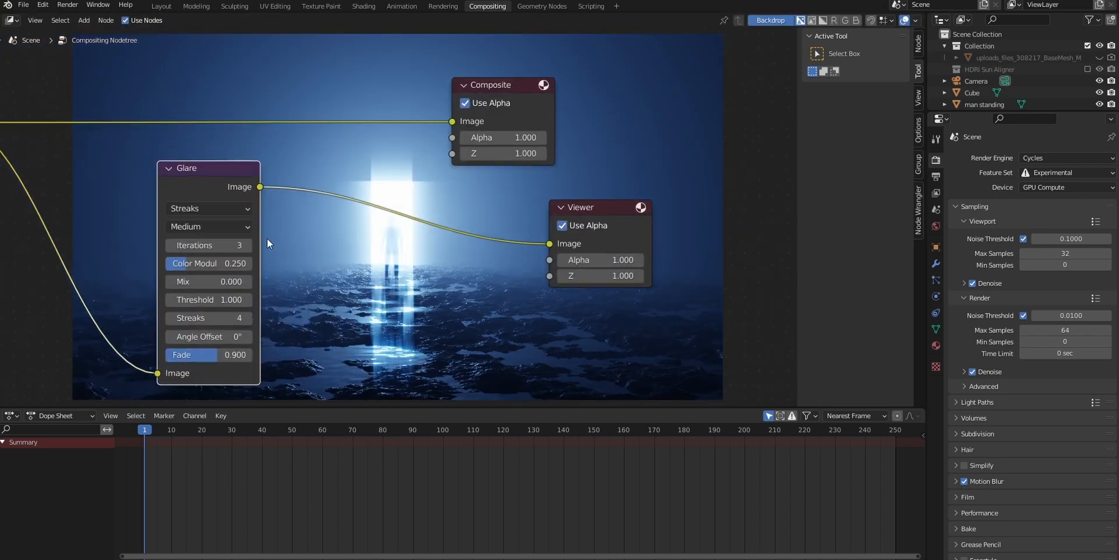
left_click(213, 207)
left_click(214, 252)
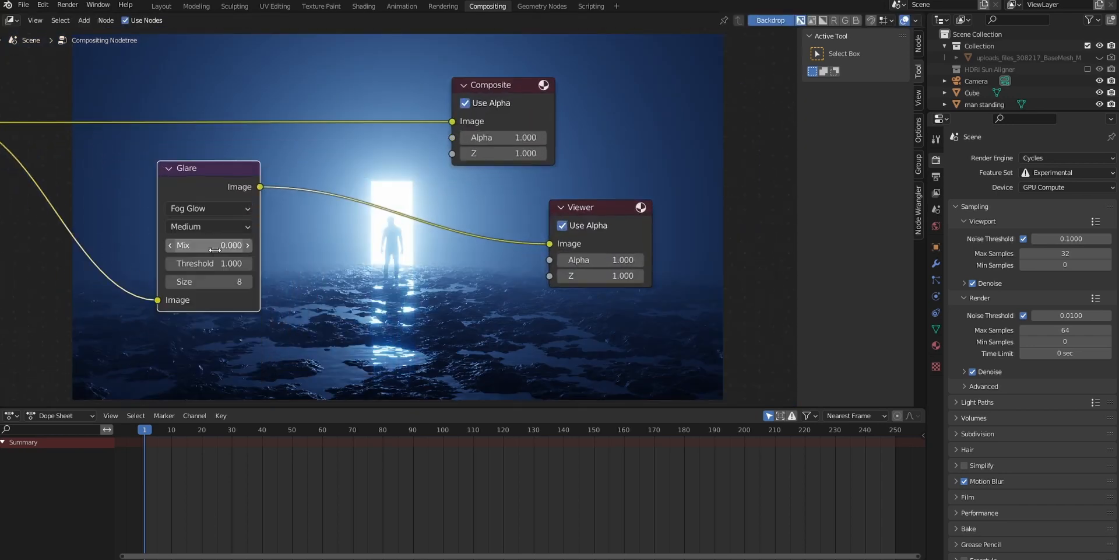
- Preview the render without the glare by linking the Render Layers image directly to the Viewer
middle_click_drag(283, 235, 333, 241)
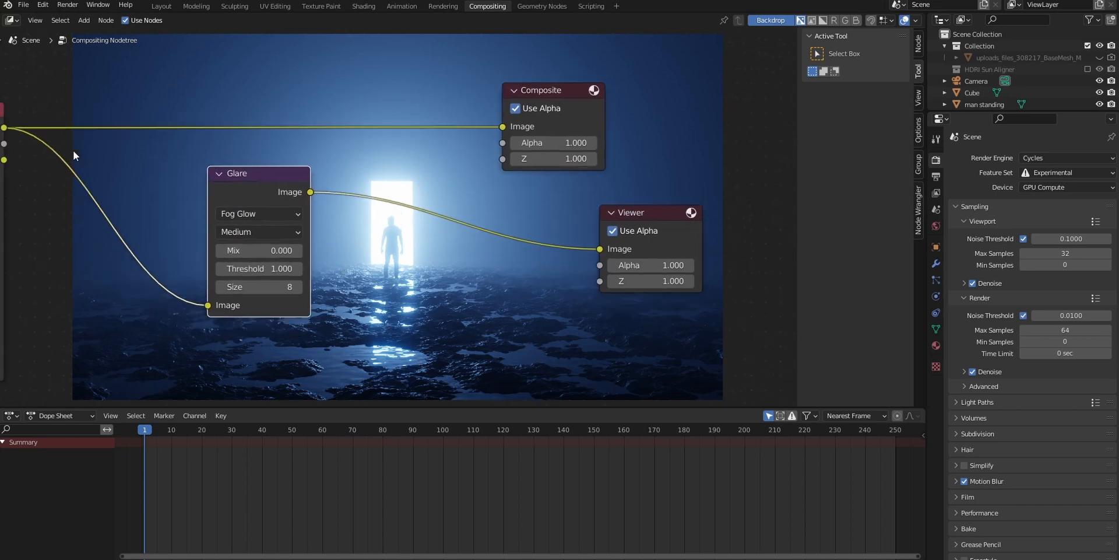
left_click(2, 129, "ctrl+shift")
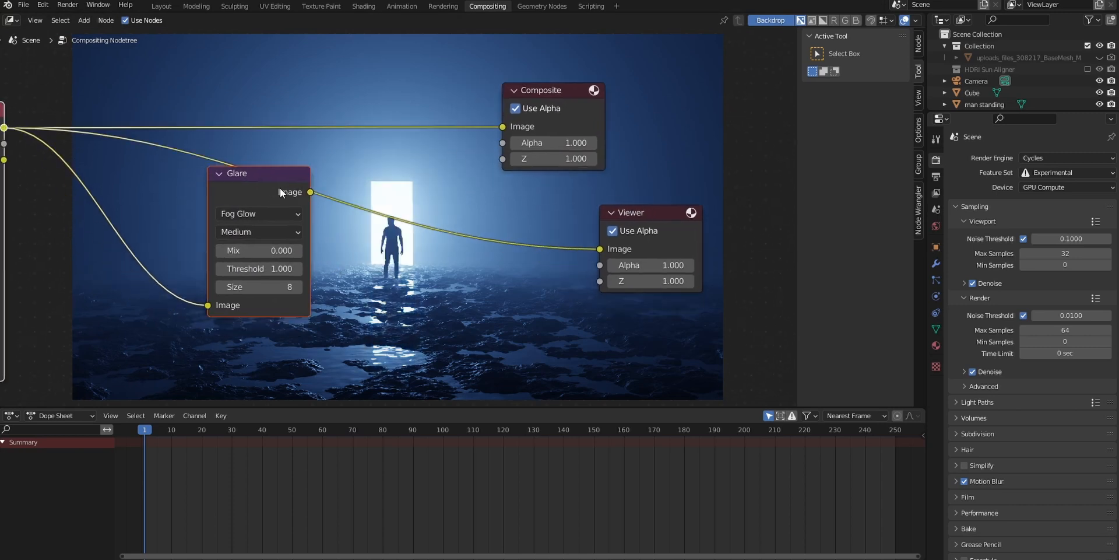